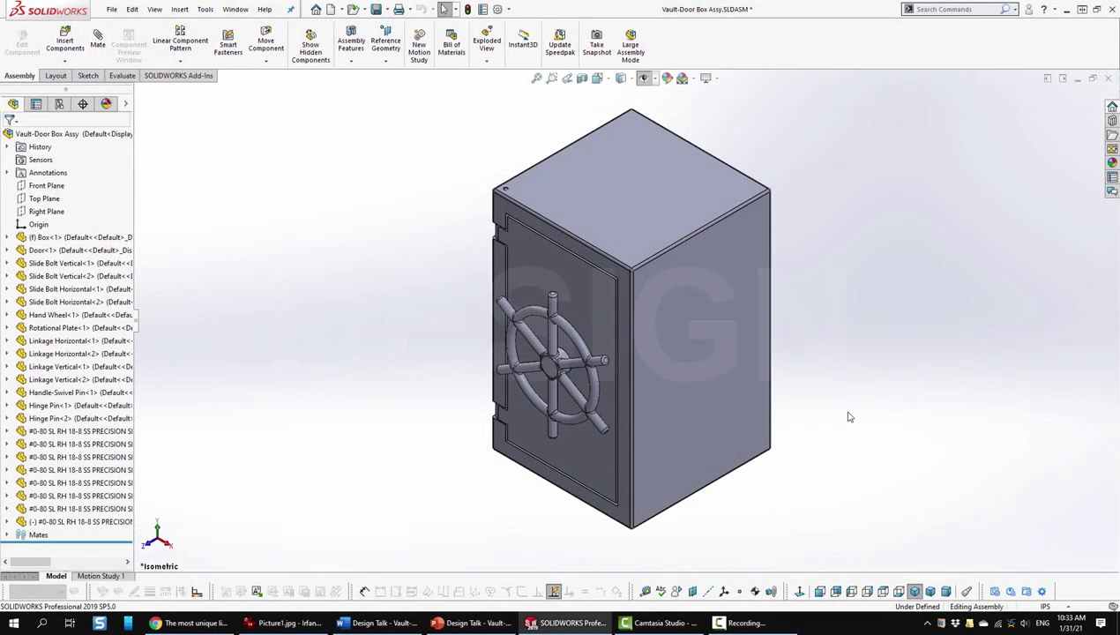
Turn the hand wheel on the front of the vault door by one of its spokes.
{"action": "middle_click_drag", "start_coordinate": [850, 420], "coordinate": [896, 318]}
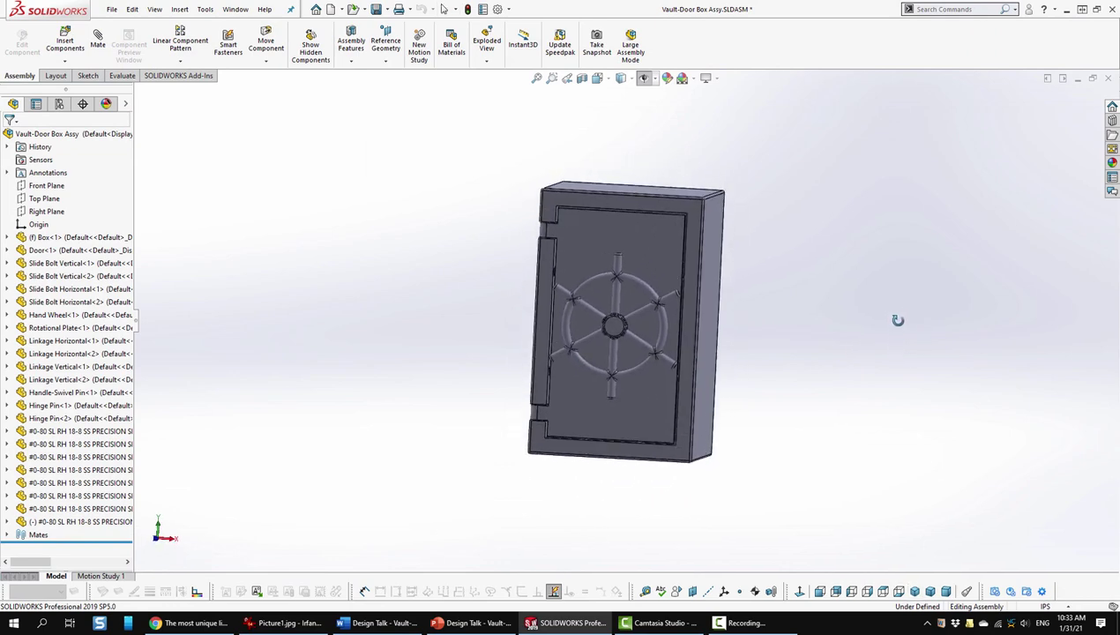
{"action": "scroll", "coordinate": [654, 269], "scroll_direction": "down", "scroll_amount": 2}
{"action": "scroll", "coordinate": [629, 227], "scroll_direction": "down", "scroll_amount": 3}
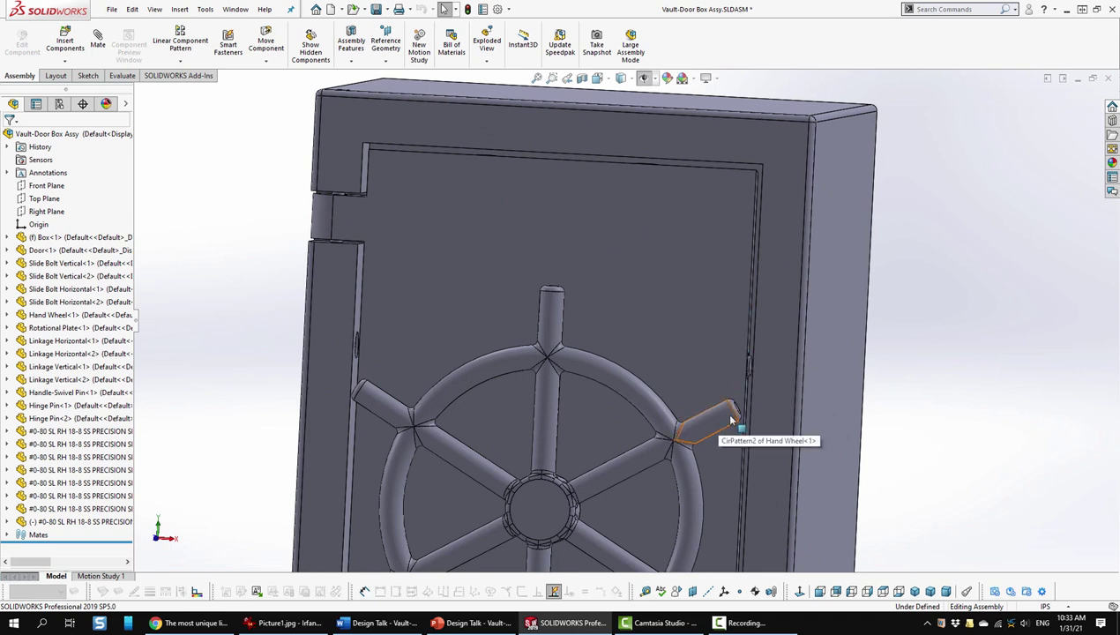
{"action": "mouse_move", "coordinate": [724, 424]}
{"action": "left_mouse_down"}
{"action": "mouse_move", "coordinate": [668, 354]}
{"action": "mouse_move", "coordinate": [716, 402]}
{"action": "mouse_move", "coordinate": [719, 433]}
{"action": "left_mouse_up"}
{"action": "key", "text": "f"}
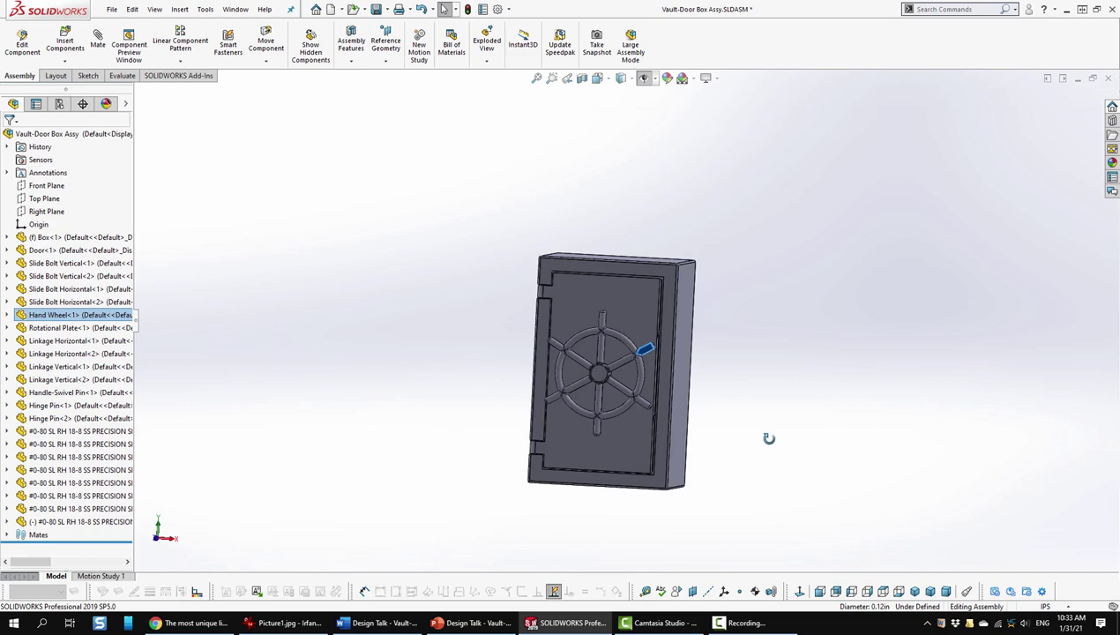
Swing the vault door open on its hinges to expose the bolt mechanism on its inner side.
{"action": "left_click_drag", "start_coordinate": [614, 339], "coordinate": [415, 363]}
{"action": "scroll", "coordinate": [565, 407], "scroll_direction": "down", "scroll_amount": 2}
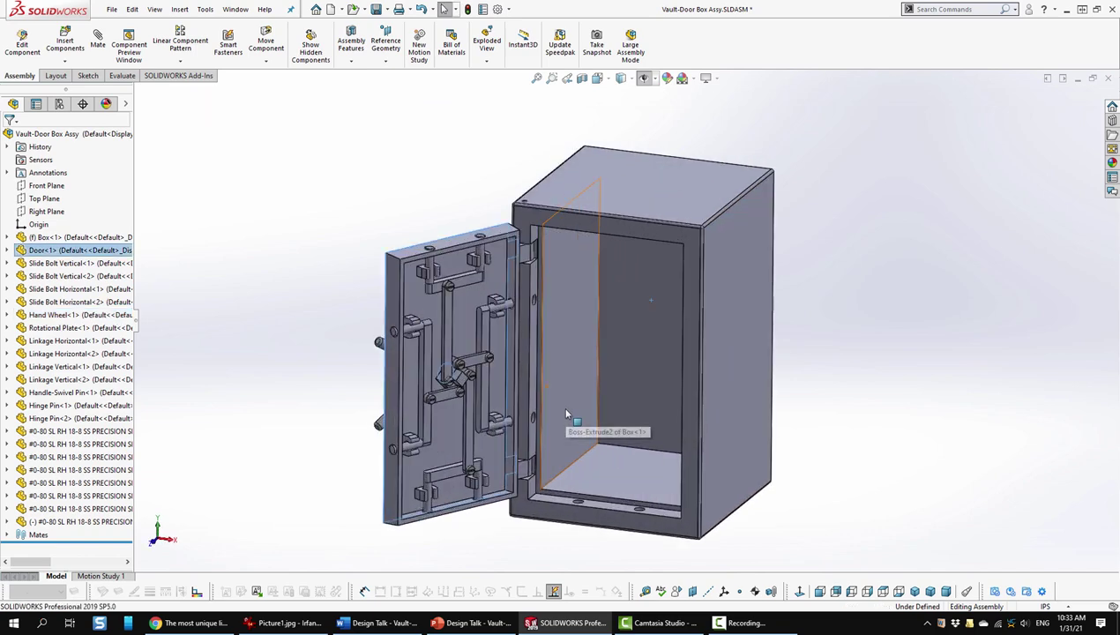
{"action": "scroll", "coordinate": [565, 407], "scroll_direction": "down", "scroll_amount": 2}
{"action": "scroll", "coordinate": [487, 391], "scroll_direction": "down", "scroll_amount": 2}
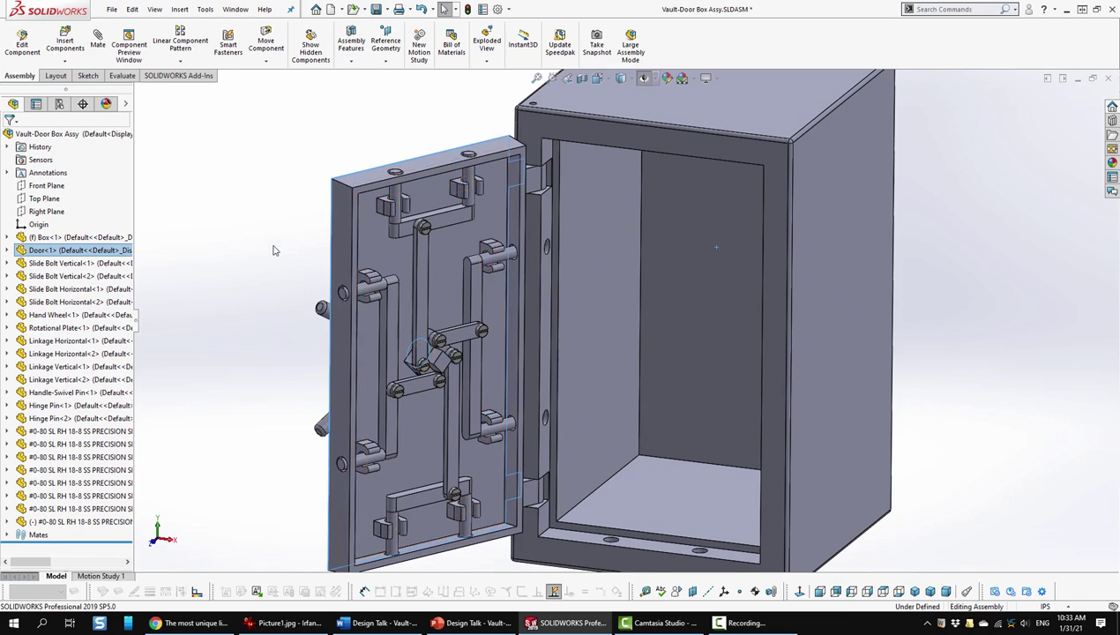
Move the upper slide bolt out through the door's top edge and back in to exercise the linkage.
{"action": "middle_click_drag", "start_coordinate": [243, 333], "coordinate": [300, 334]}
{"action": "scroll", "coordinate": [300, 333], "scroll_direction": "down", "scroll_amount": 3}
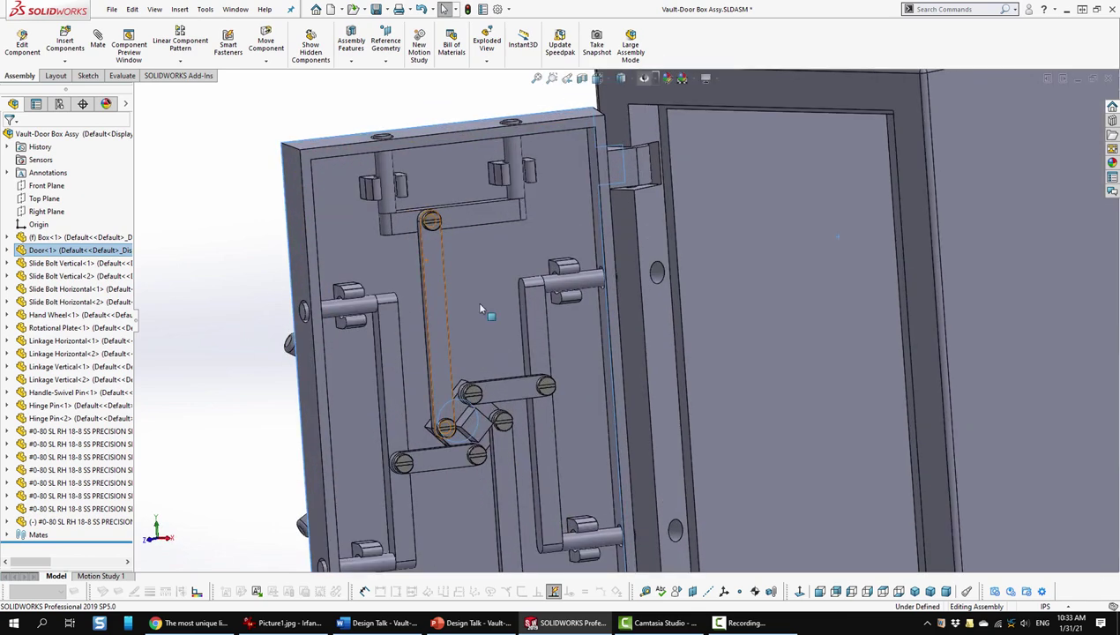
{"action": "scroll", "coordinate": [431, 205], "scroll_direction": "down", "scroll_amount": 3}
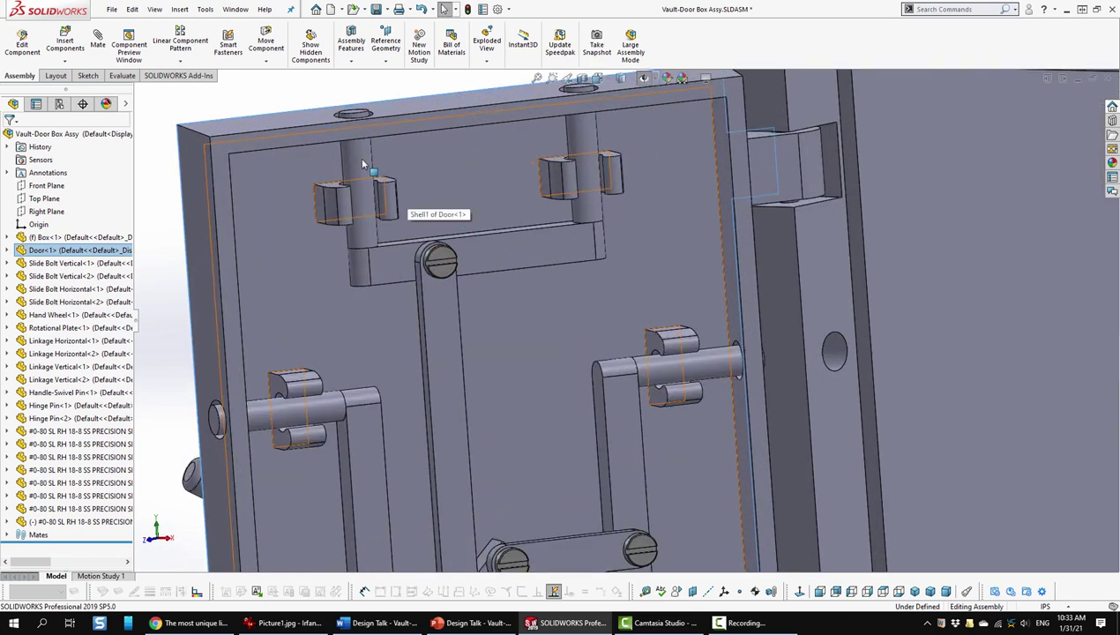
{"action": "left_click_drag", "start_coordinate": [360, 162], "coordinate": [336, 216]}
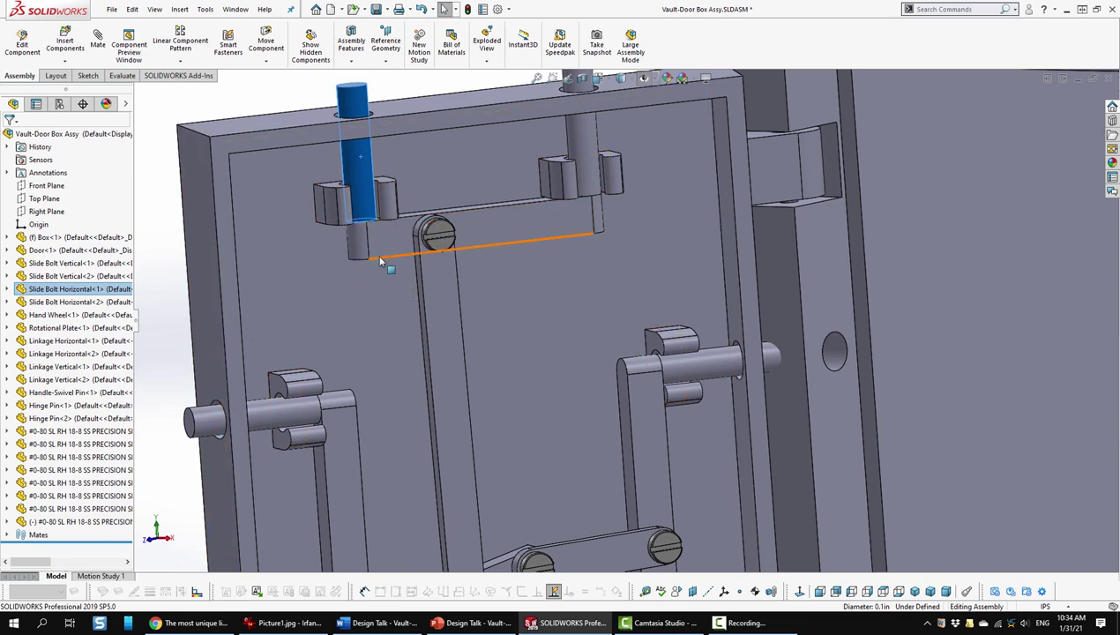
{"action": "left_click_drag", "start_coordinate": [364, 177], "coordinate": [362, 201]}
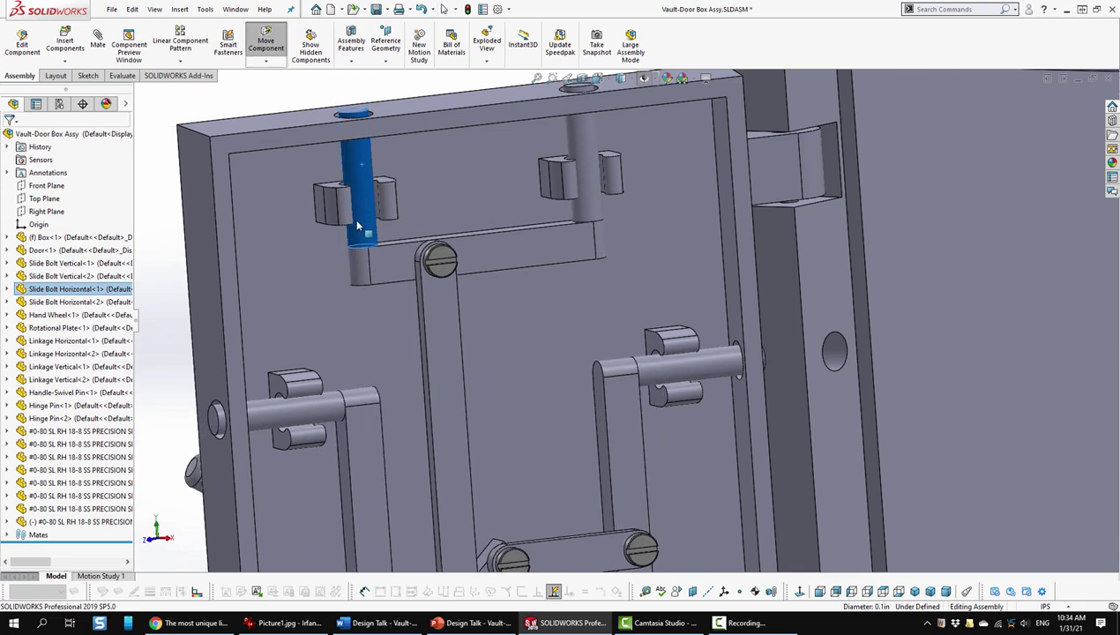
Extend all the slide bolts by moving the upper bolt upward, and examine the linkages around the rotational plate.
{"action": "scroll", "coordinate": [437, 415], "scroll_direction": "up", "scroll_amount": 4}
{"action": "scroll", "coordinate": [565, 450], "scroll_direction": "down", "scroll_amount": 5}
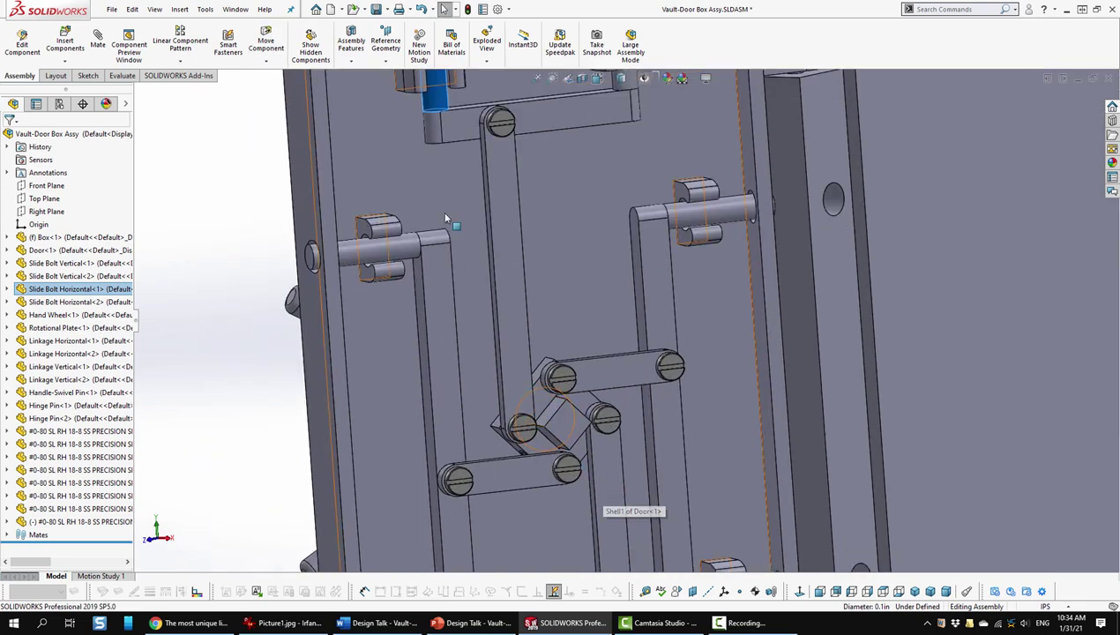
{"action": "left_click_drag", "start_coordinate": [440, 114], "coordinate": [443, 78]}
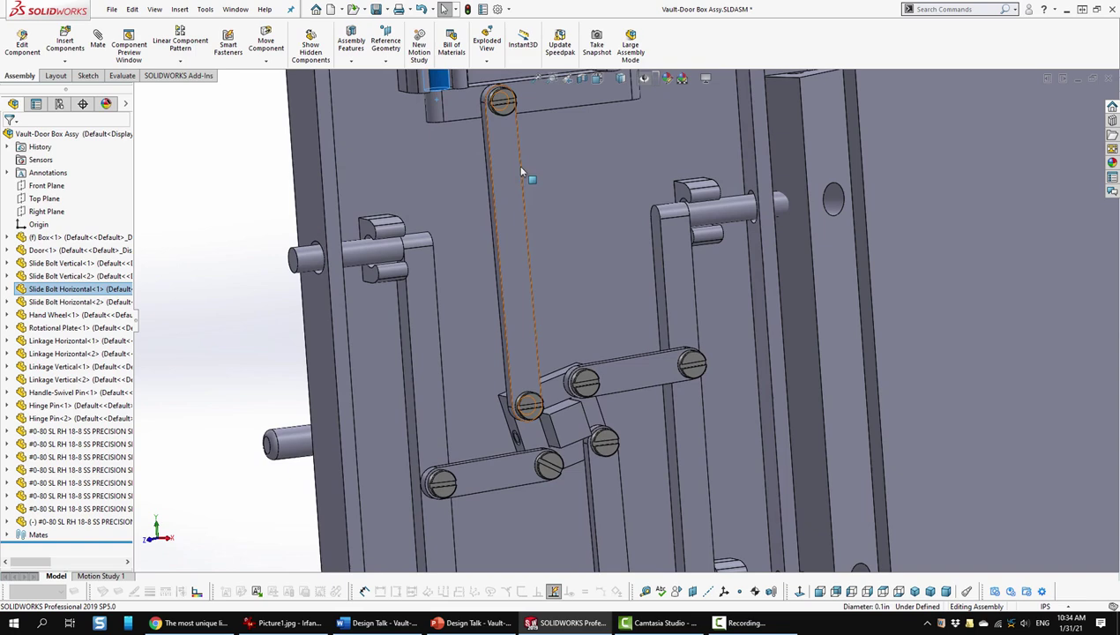
{"action": "middle_click_drag", "start_coordinate": [516, 165], "coordinate": [675, 218]}
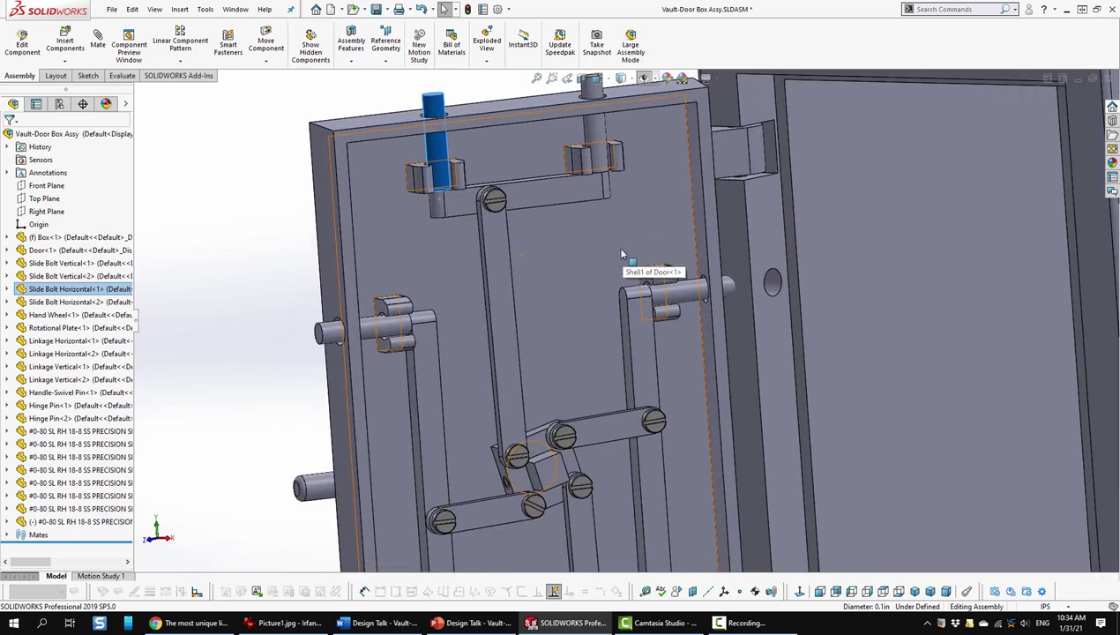
{"action": "scroll", "coordinate": [515, 378], "scroll_direction": "up", "scroll_amount": 3}
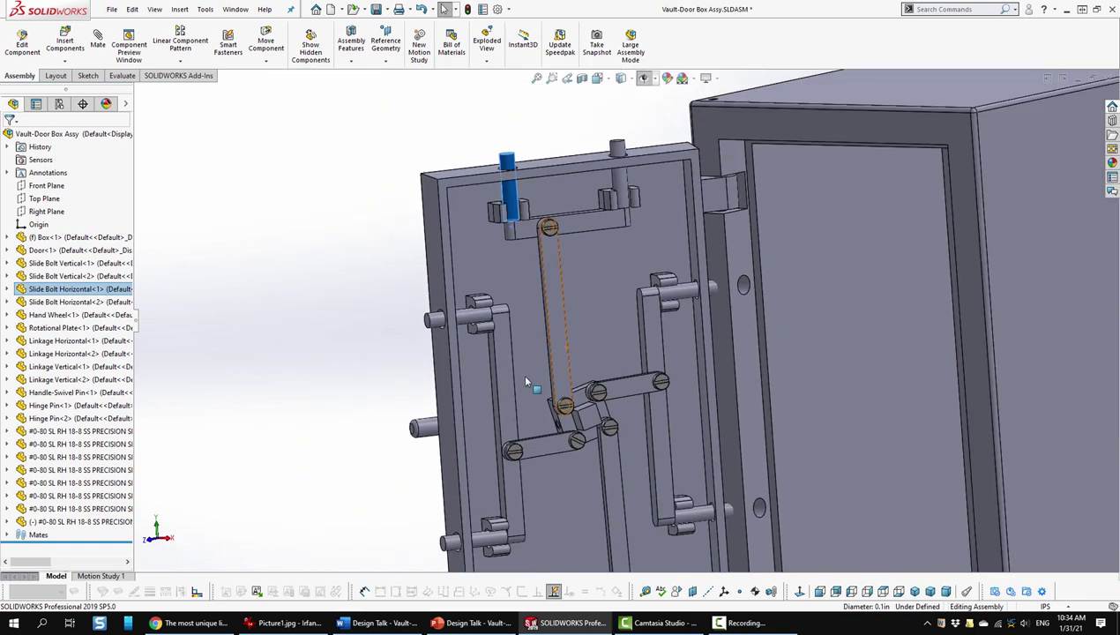
{"action": "scroll", "coordinate": [565, 366], "scroll_direction": "down", "scroll_amount": 3}
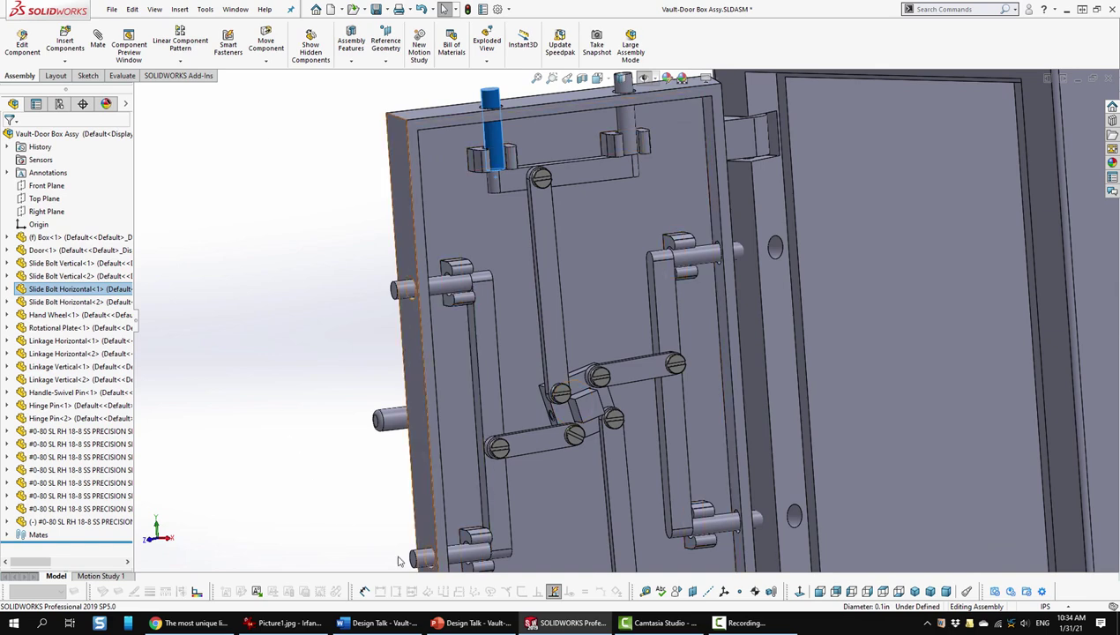
Look at the reference safe mechanism in Picture1.jpg in IrfanView and return to the SOLIDWORKS assembly.
{"action": "left_click", "coordinate": [297, 623]}
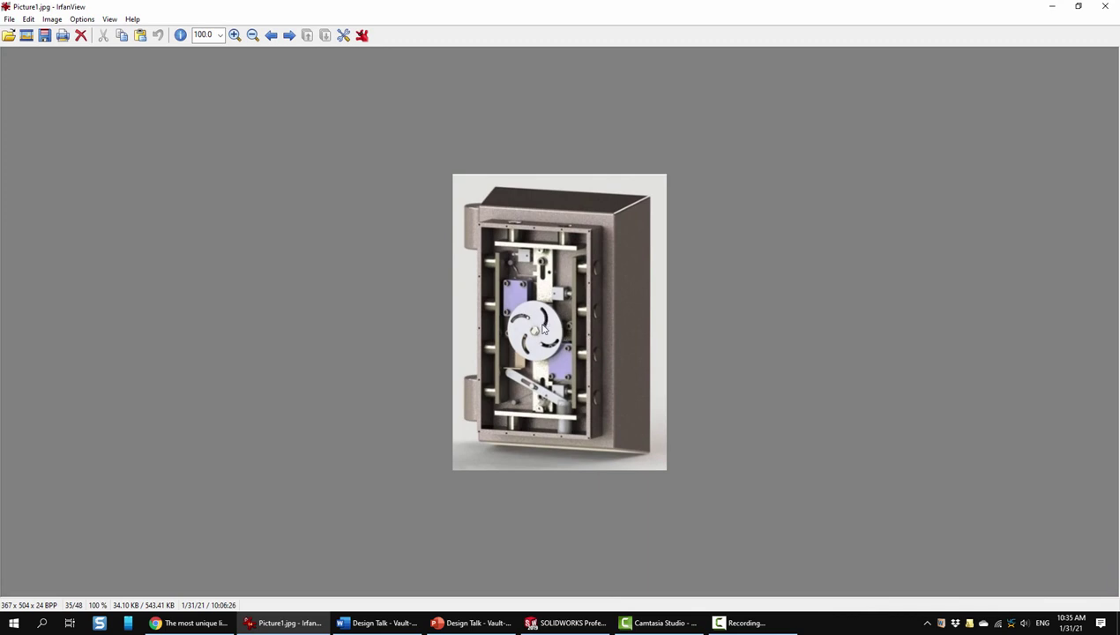
{"action": "left_click", "coordinate": [545, 623]}
Swing the vault door closed against the box and turn the hand wheel by a spoke.
{"action": "scroll", "coordinate": [667, 427], "scroll_direction": "up", "scroll_amount": 3}
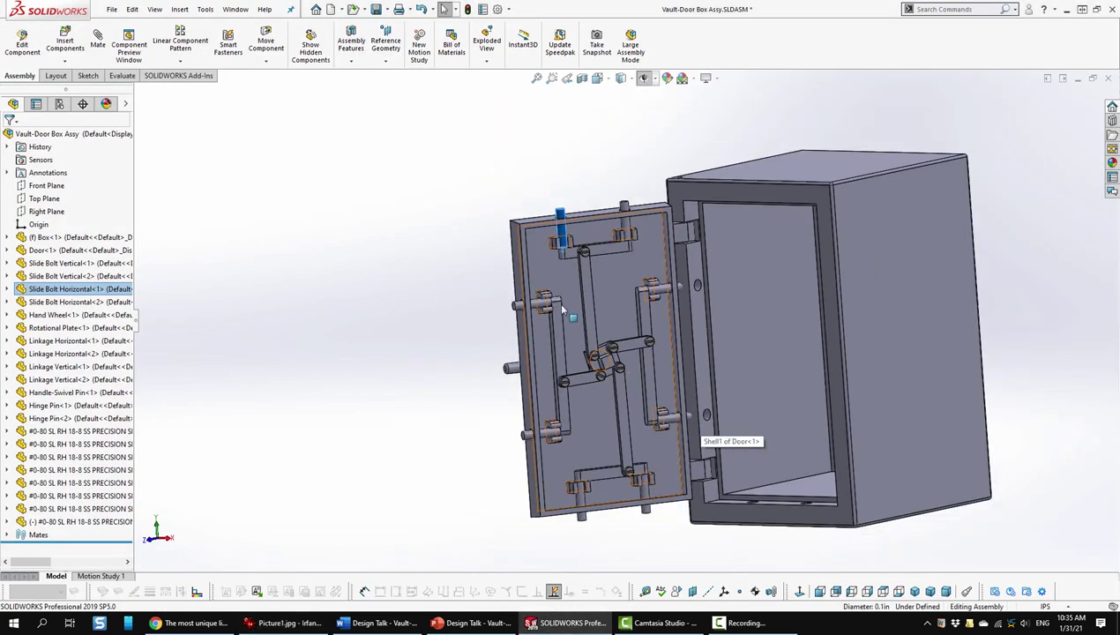
{"action": "left_click_drag", "start_coordinate": [561, 304], "coordinate": [794, 252]}
{"action": "scroll", "coordinate": [781, 281], "scroll_direction": "down", "scroll_amount": 4}
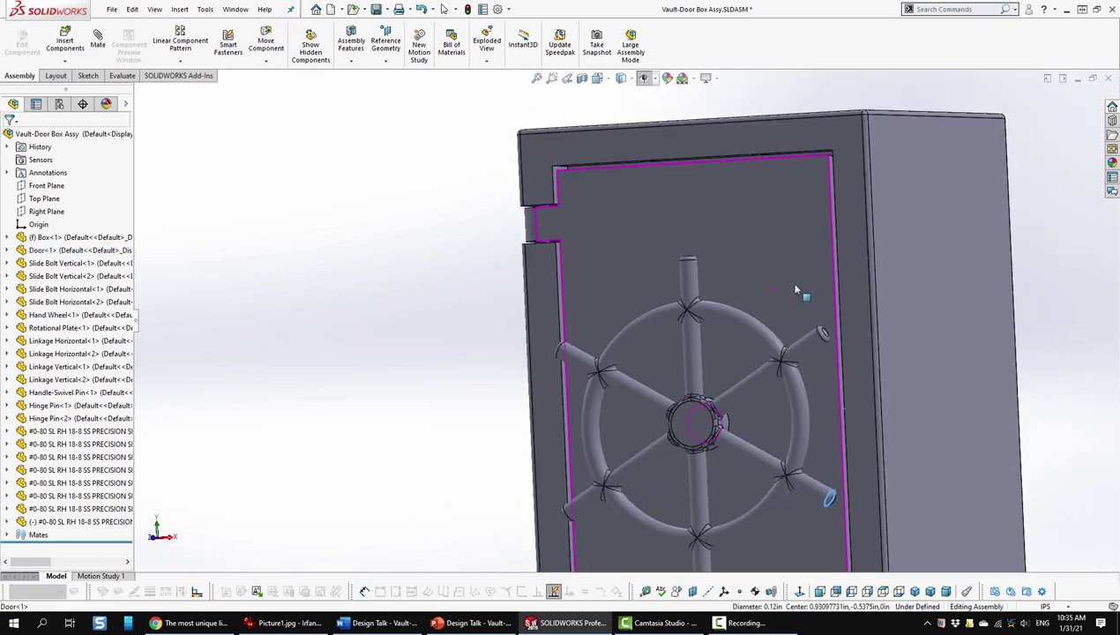
{"action": "left_click", "coordinate": [814, 341]}
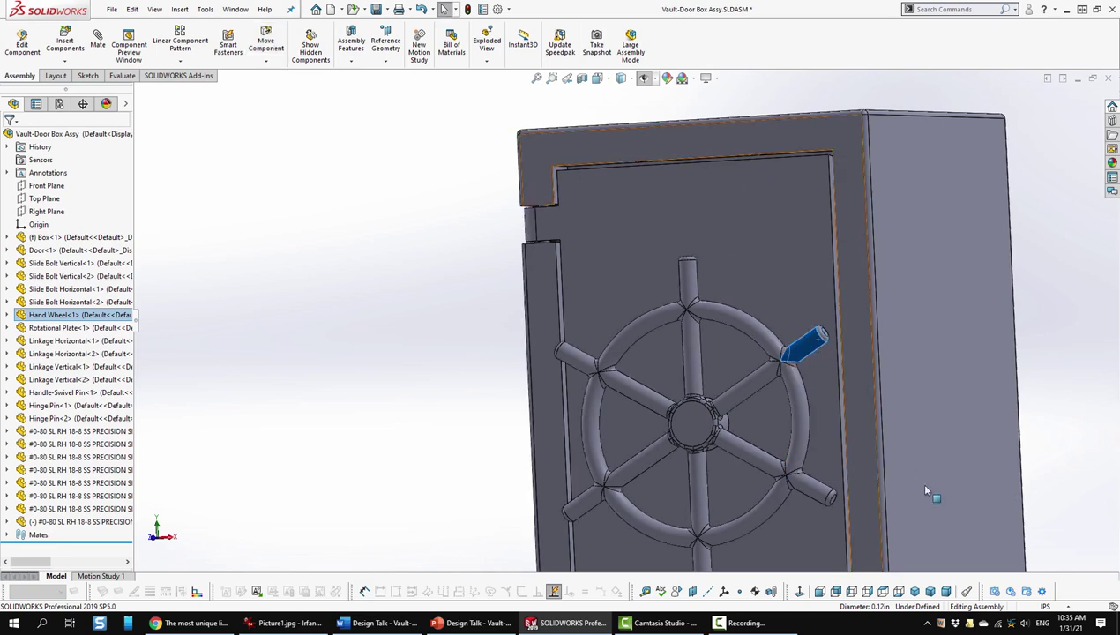
{"action": "key", "text": "ctrl+7"}
{"action": "left_click", "coordinate": [415, 347]}
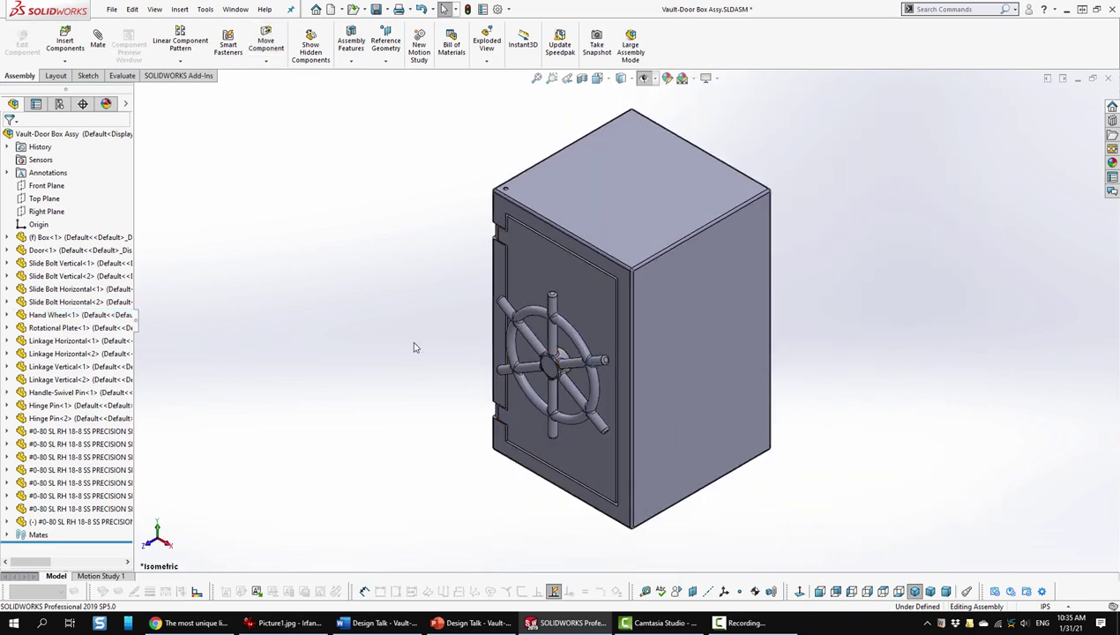
Recall the saved Explded view orientation and play the explode animation of Exploded View1 in the Default configuration.
{"action": "key", "text": "space"}
{"action": "left_click", "coordinate": [388, 227]}
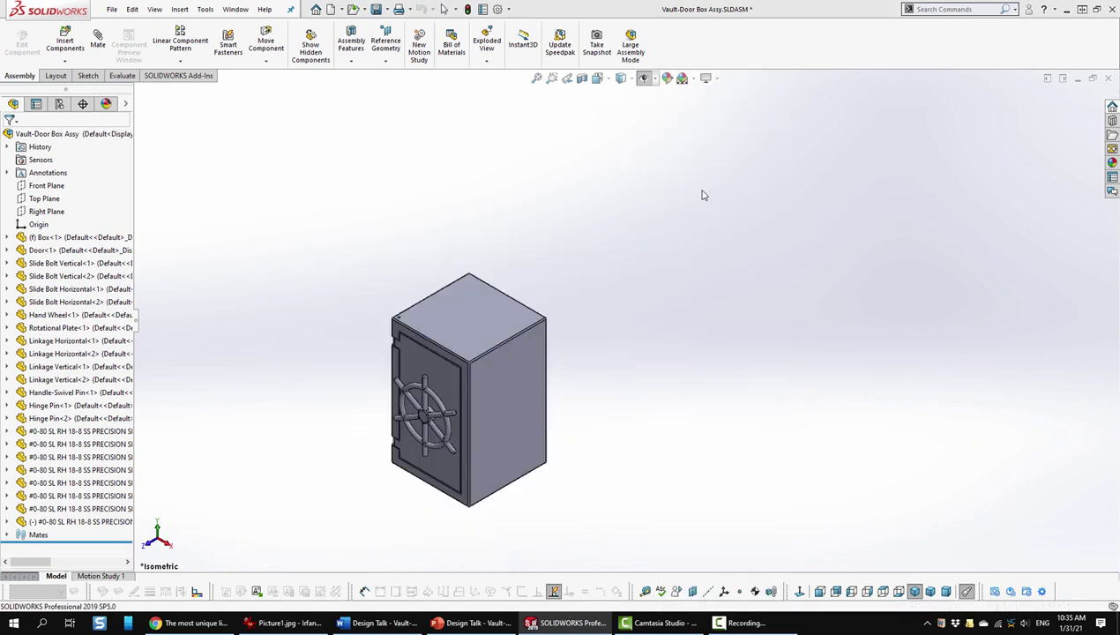
{"action": "left_click", "coordinate": [59, 104]}
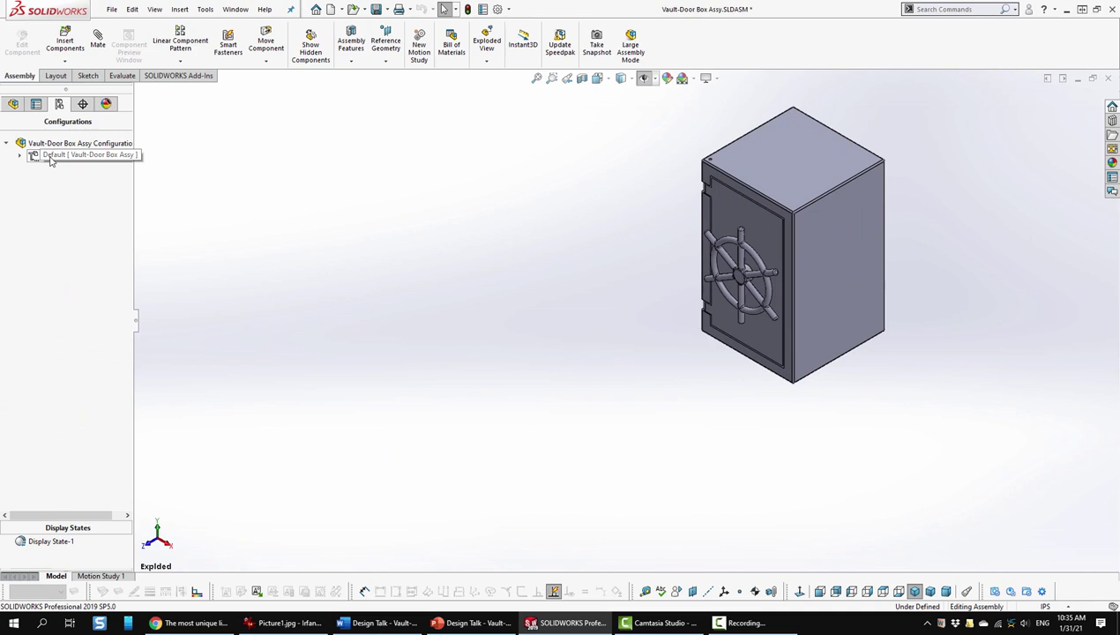
{"action": "left_click", "coordinate": [19, 155]}
{"action": "right_click", "coordinate": [57, 169]}
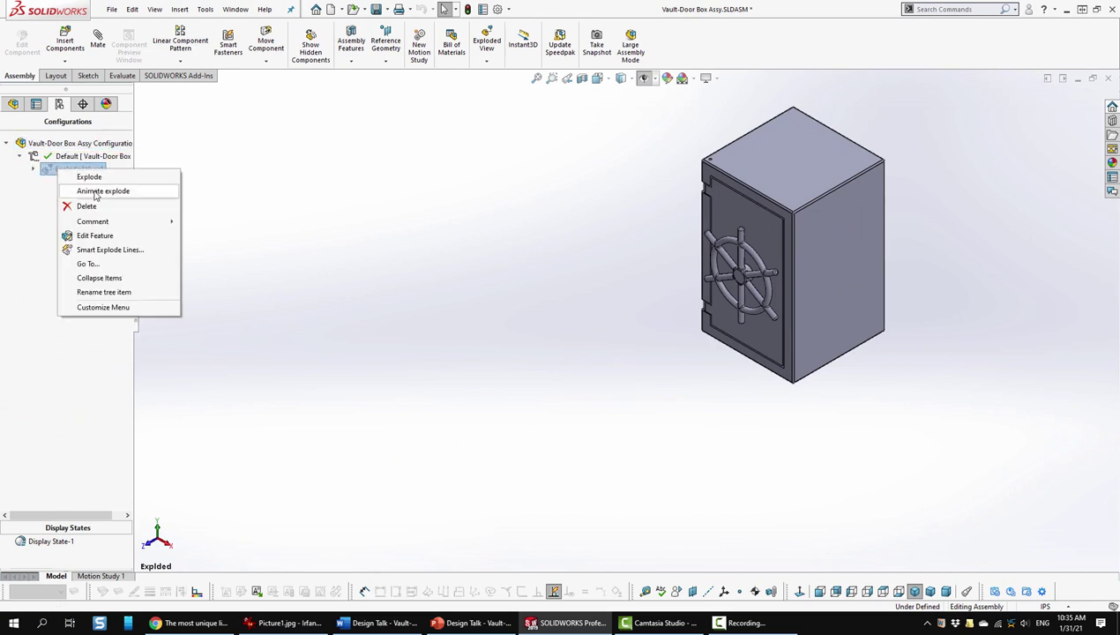
{"action": "left_click", "coordinate": [95, 191]}
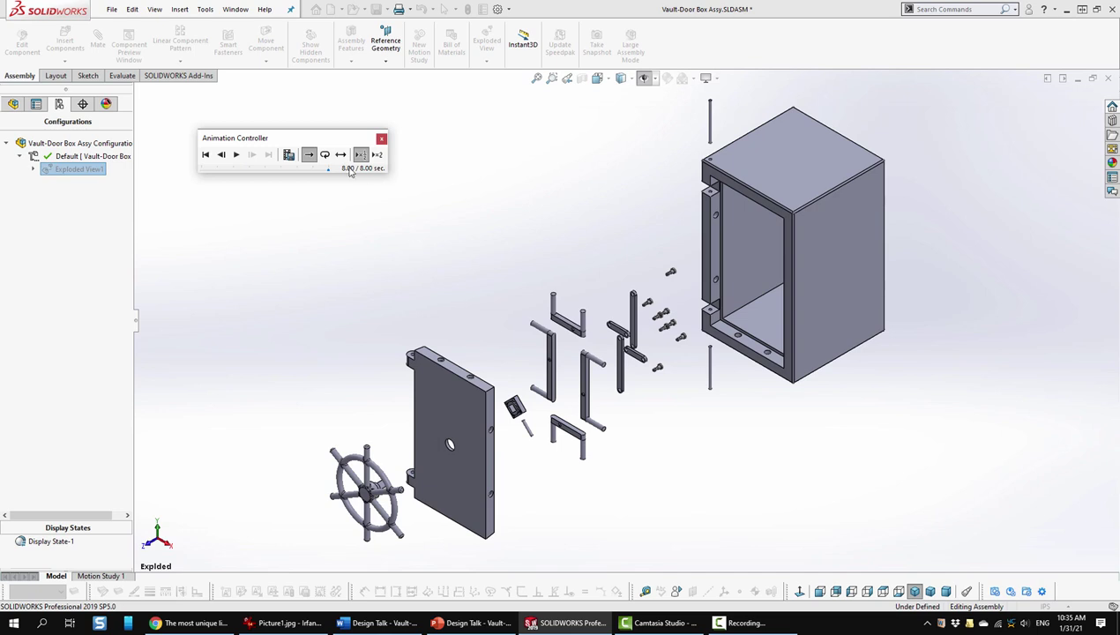
{"action": "key", "text": "Escape"}
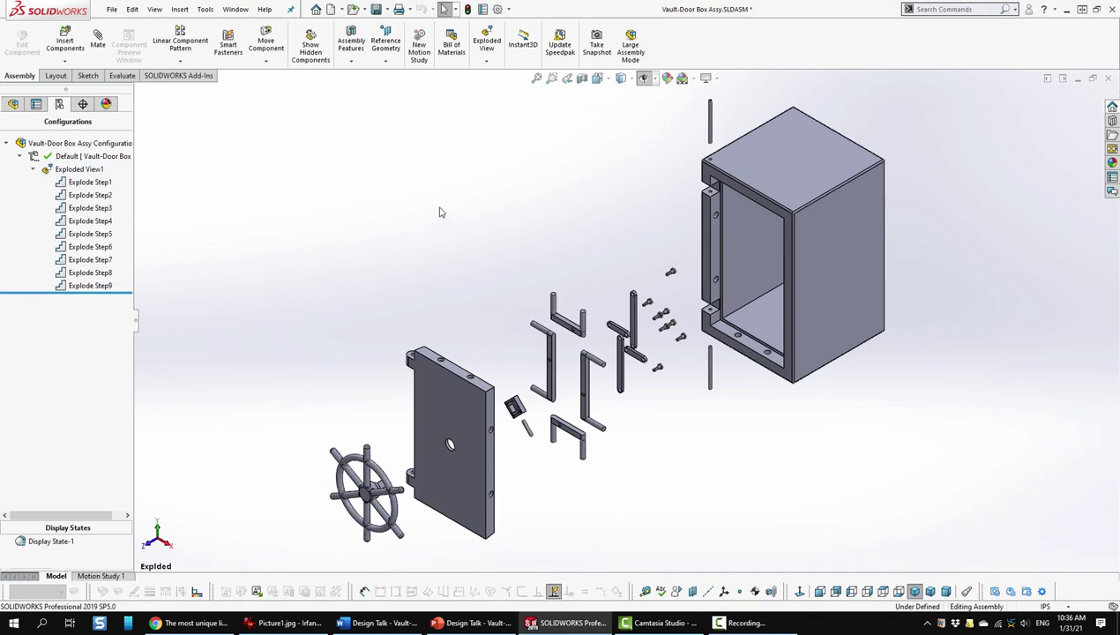
Collapse Exploded View1, restore the isometric view and return to the assembly's feature tree.
{"action": "double_click", "coordinate": [79, 171]}
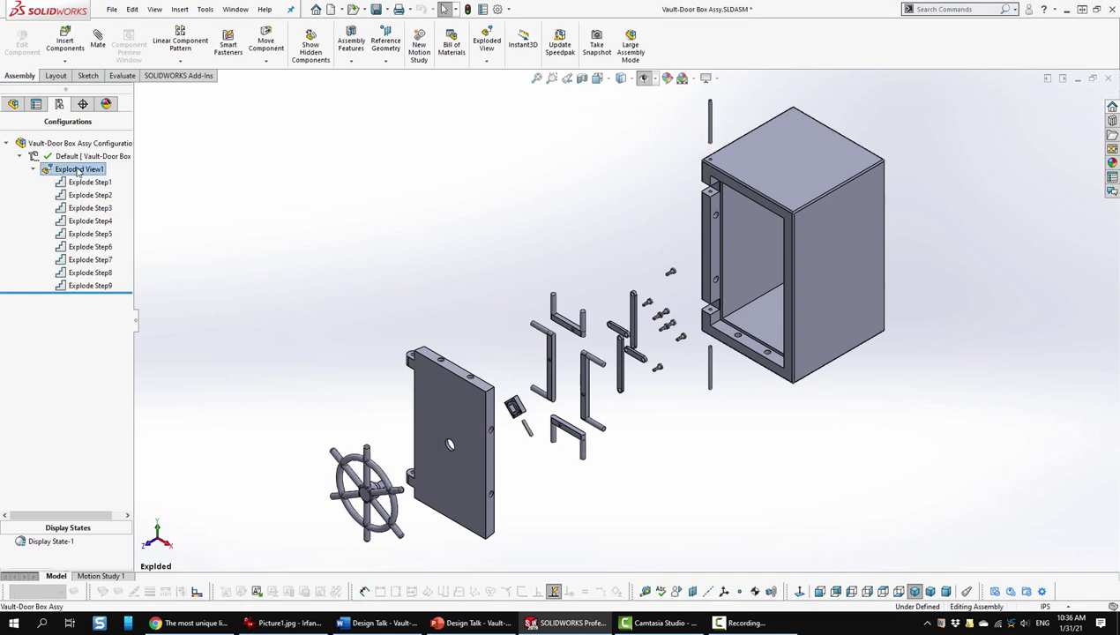
{"action": "left_click", "coordinate": [913, 598]}
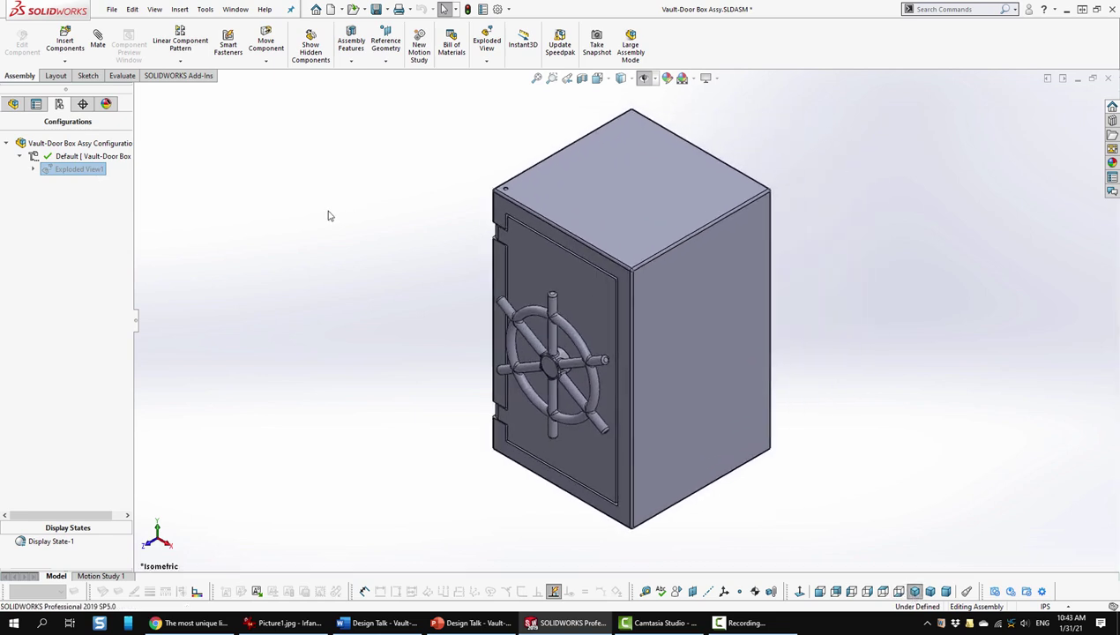
{"action": "left_click", "coordinate": [13, 104]}
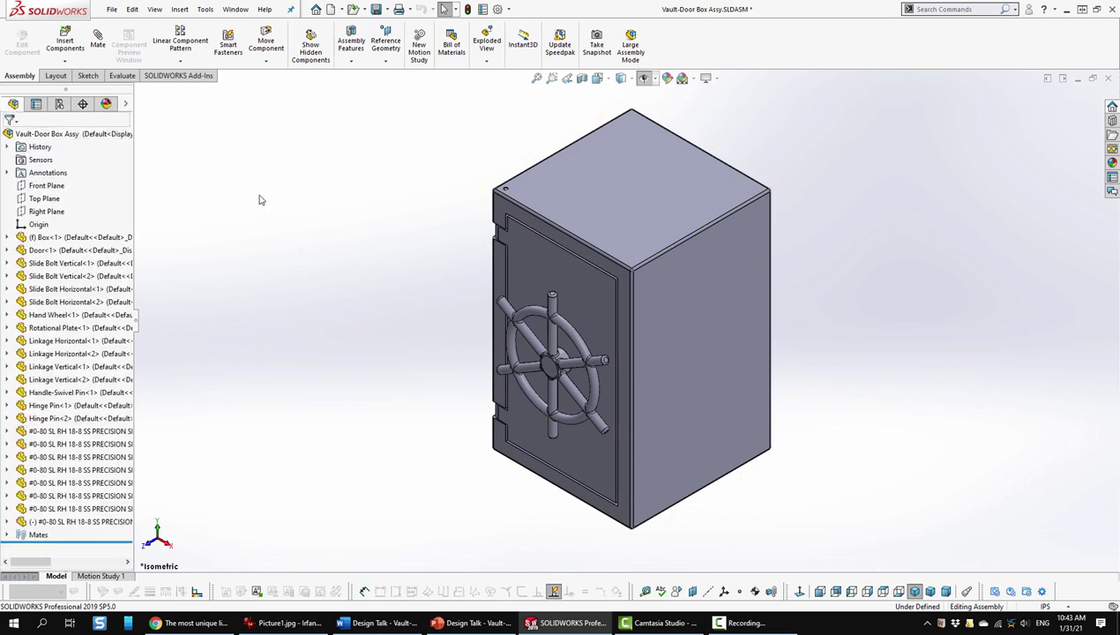
Isolate the Box component so that all other parts of the vault assembly are hidden.
{"action": "left_click", "coordinate": [569, 210]}
{"action": "right_click", "coordinate": [569, 210]}
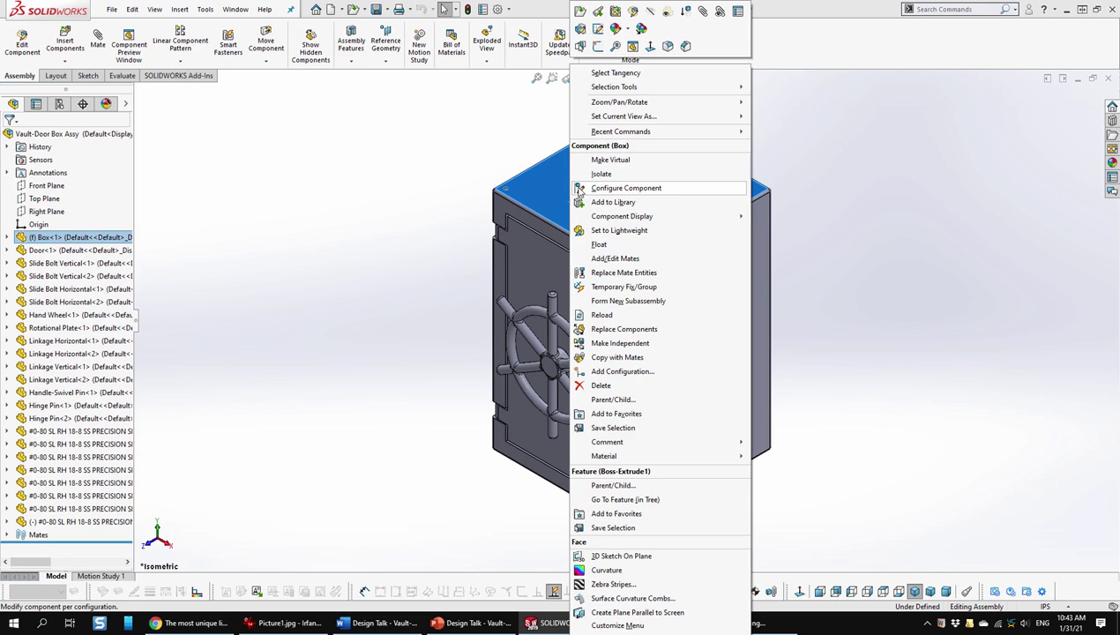
{"action": "key", "text": "Escape"}
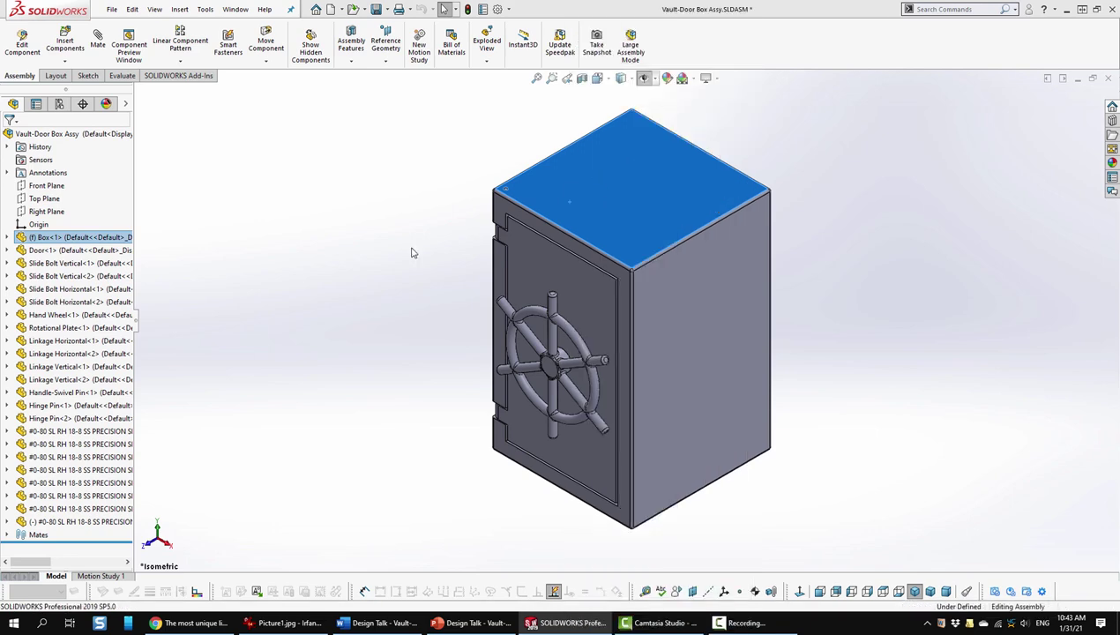
{"action": "left_click", "coordinate": [263, 279]}
{"action": "middle_click_drag", "start_coordinate": [443, 370], "coordinate": [550, 268]}
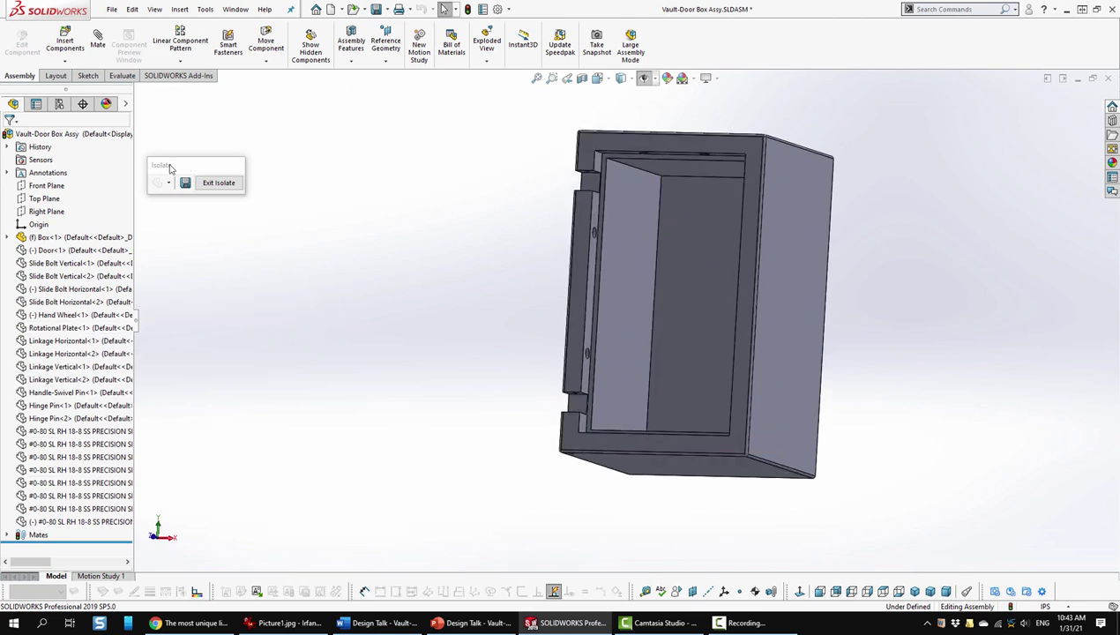
Edit the Box part in the context of the assembly and expand its feature list.
{"action": "right_click", "coordinate": [86, 239]}
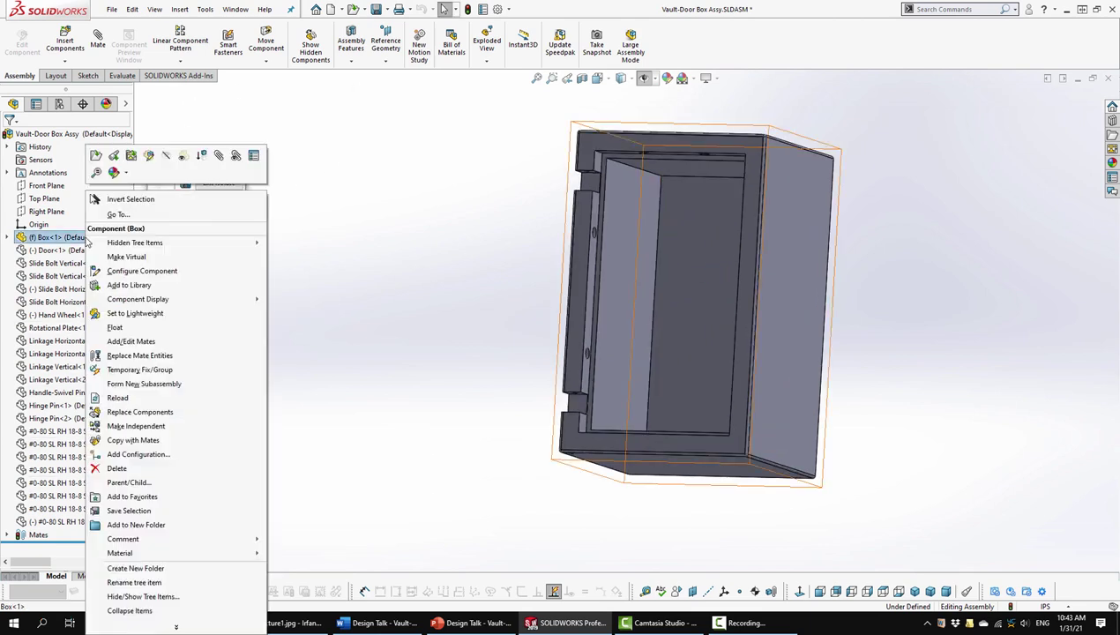
{"action": "left_click", "coordinate": [149, 157]}
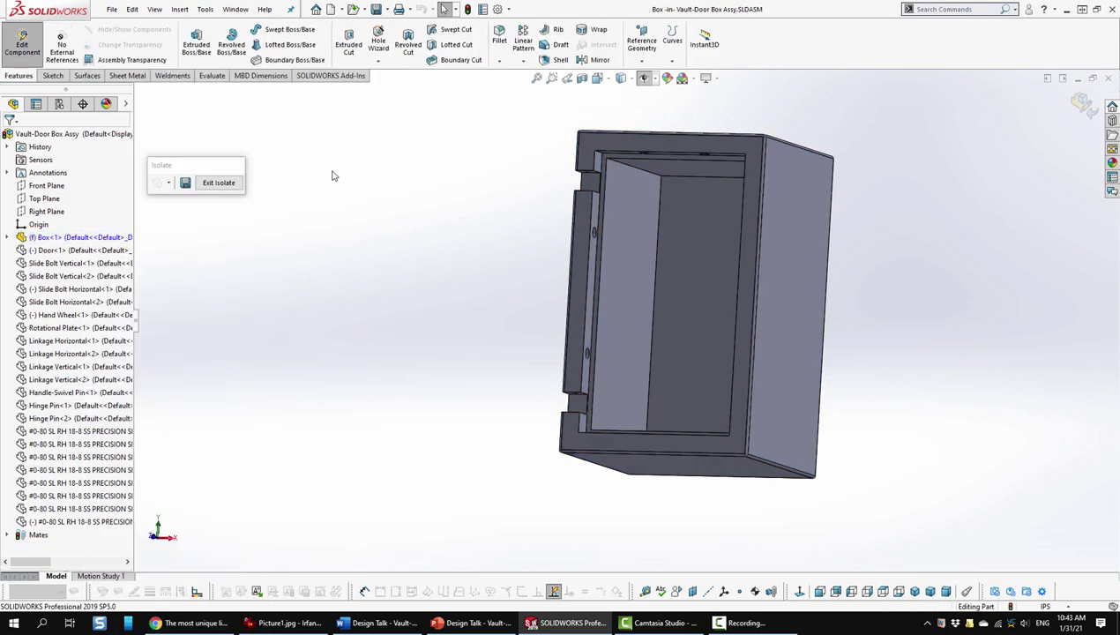
{"action": "left_click", "coordinate": [8, 238]}
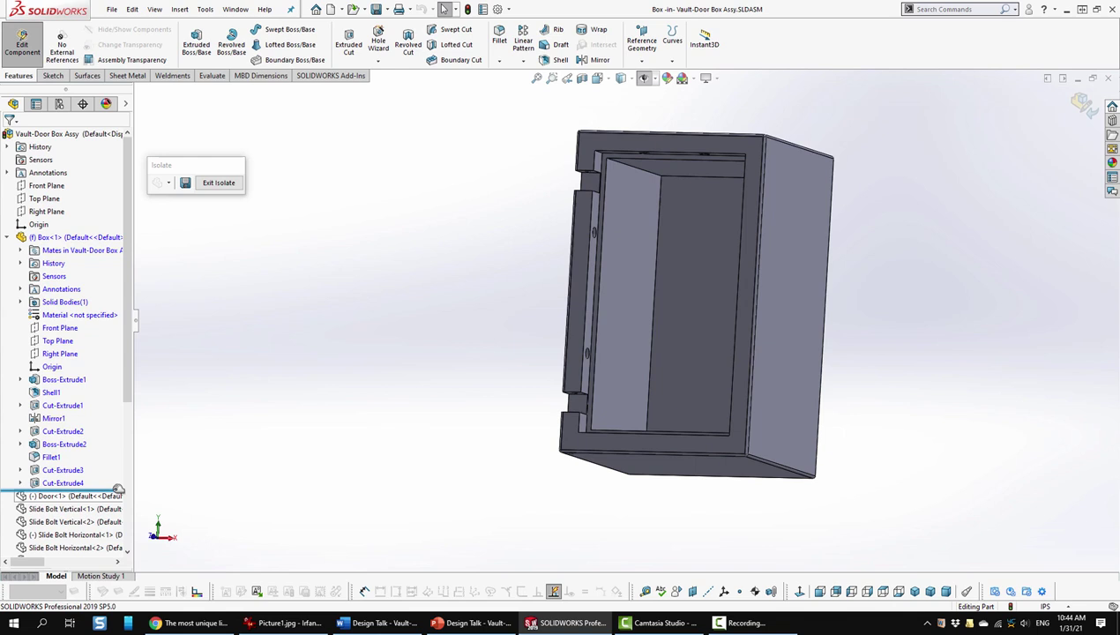
Roll the Box part back to just after Boss-Extrude1 and highlight that feature's Sketch1.
{"action": "left_click_drag", "start_coordinate": [113, 491], "coordinate": [113, 387]}
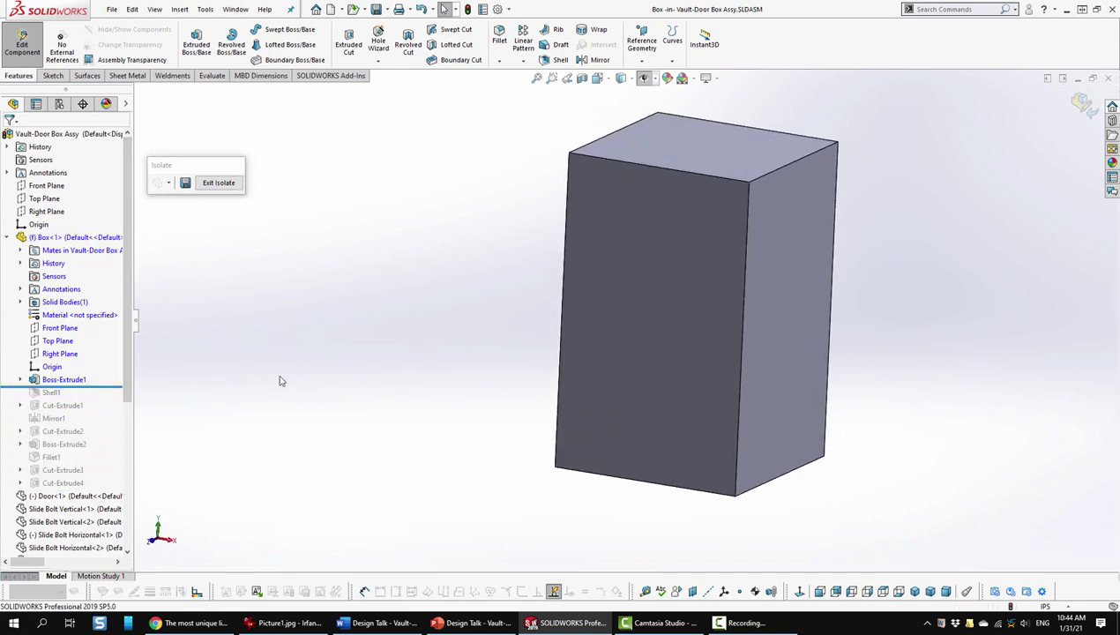
{"action": "left_click", "coordinate": [20, 379]}
{"action": "left_click", "coordinate": [67, 393]}
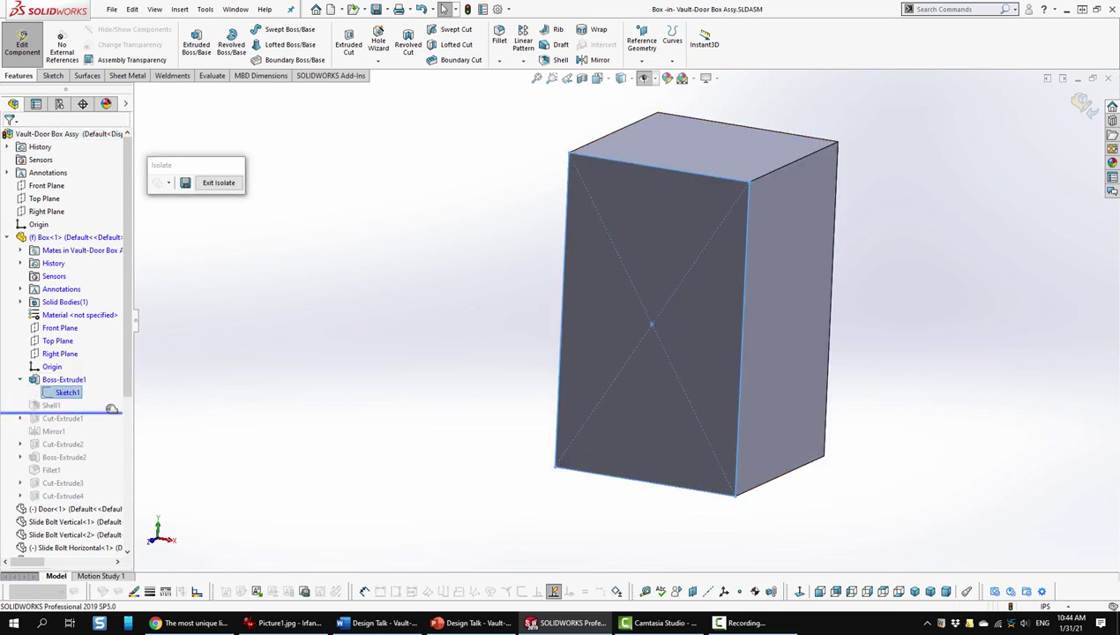
Roll the Box part forward through Shell1, Cut-Extrude1, Mirror1, Cut-Extrude2 and Boss-Extrude2, and inspect the inner lip.
{"action": "left_click_drag", "start_coordinate": [111, 409], "coordinate": [105, 425]}
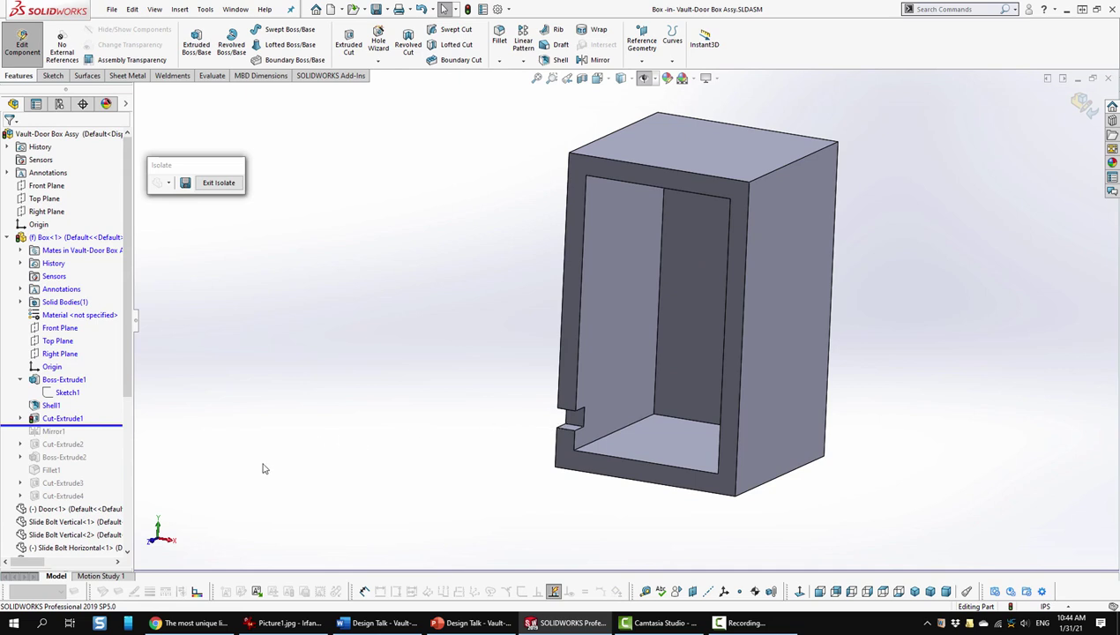
{"action": "left_click_drag", "start_coordinate": [115, 424], "coordinate": [114, 450]}
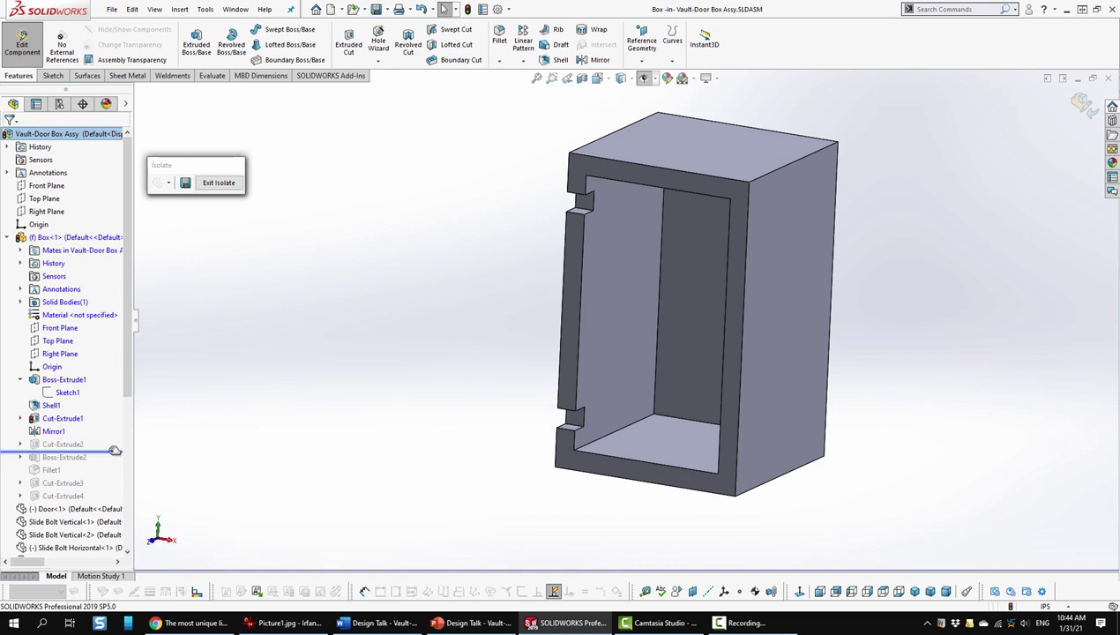
{"action": "mouse_move", "coordinate": [387, 460]}
{"action": "middle_mouse_down"}
{"action": "mouse_move", "coordinate": [402, 383]}
{"action": "mouse_move", "coordinate": [396, 173]}
{"action": "mouse_move", "coordinate": [408, 150]}
{"action": "mouse_move", "coordinate": [388, 475]}
{"action": "middle_mouse_up"}
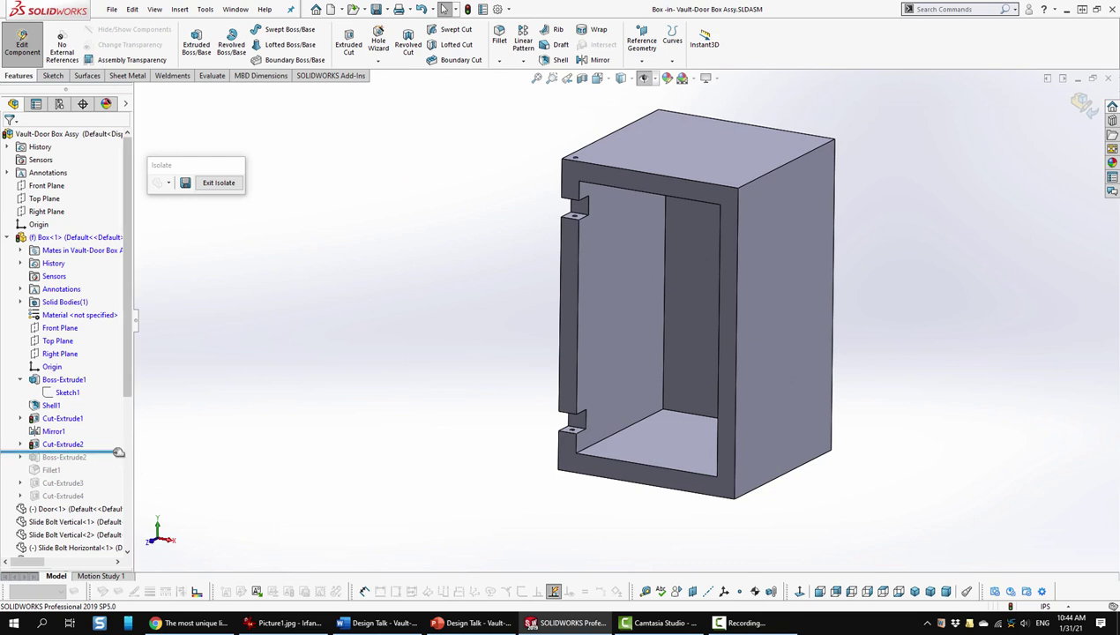
{"action": "left_click_drag", "start_coordinate": [115, 451], "coordinate": [117, 461]}
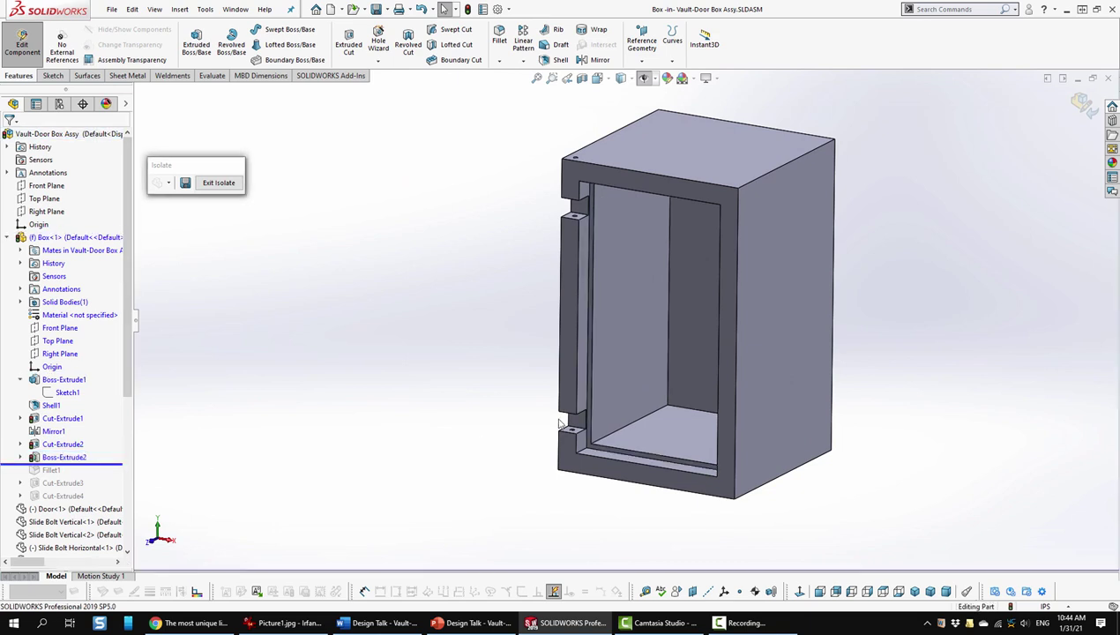
{"action": "scroll", "coordinate": [655, 411], "scroll_direction": "down", "scroll_amount": 2}
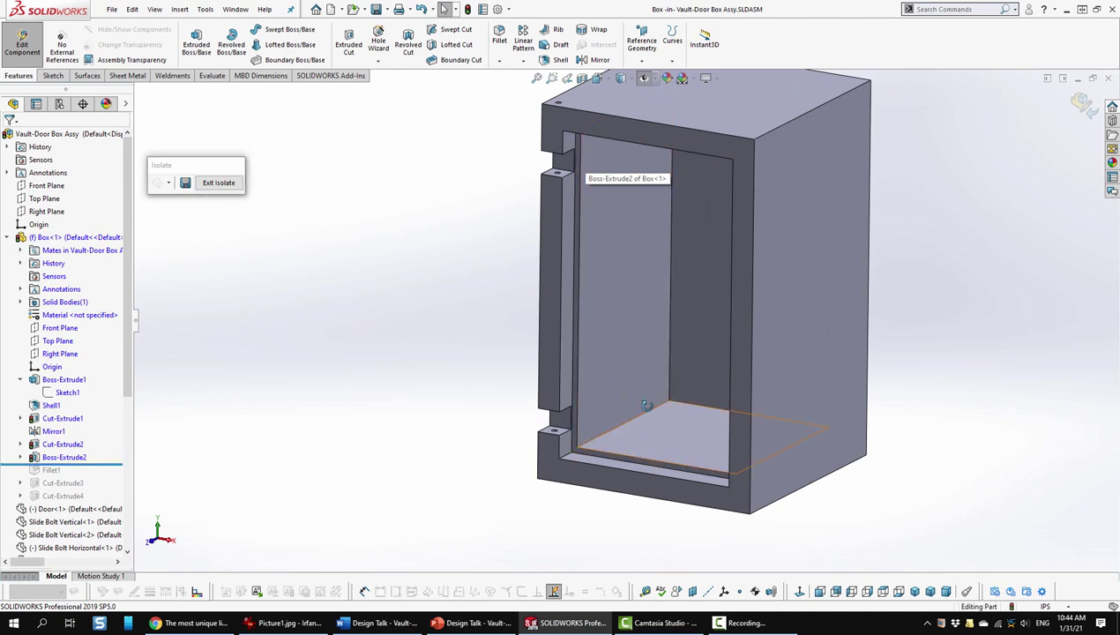
{"action": "middle_click_drag", "start_coordinate": [600, 279], "coordinate": [675, 430]}
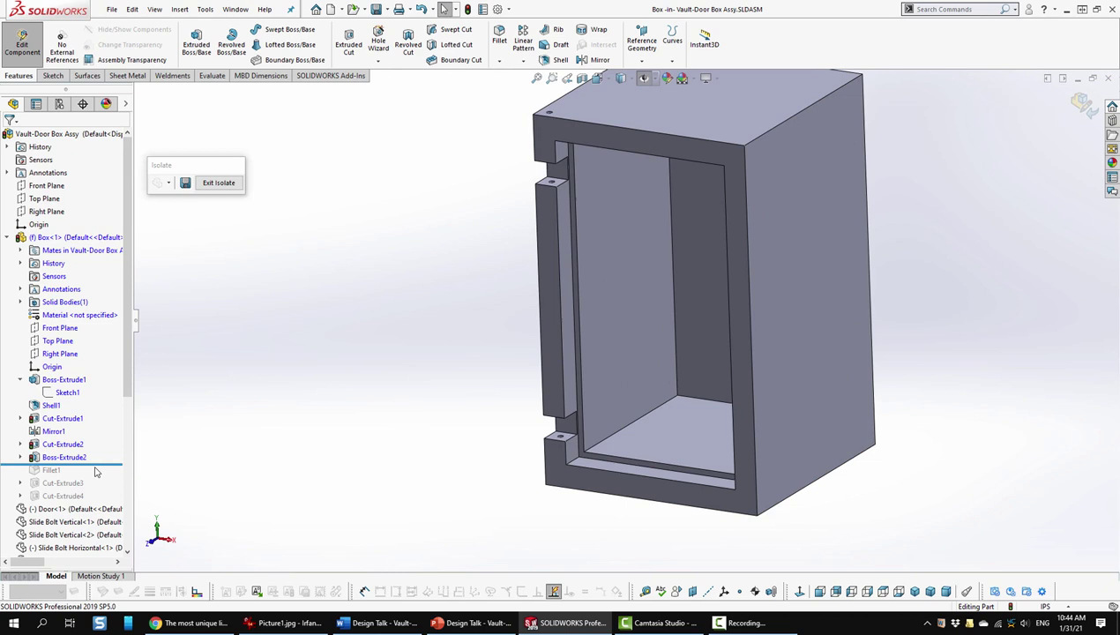
Roll the Box part forward through Fillet1 and Cut-Extrude3, and highlight Sketch5 of the side bolt holes.
{"action": "left_click_drag", "start_coordinate": [95, 472], "coordinate": [95, 477]}
{"action": "middle_click_drag", "start_coordinate": [849, 245], "coordinate": [857, 245]}
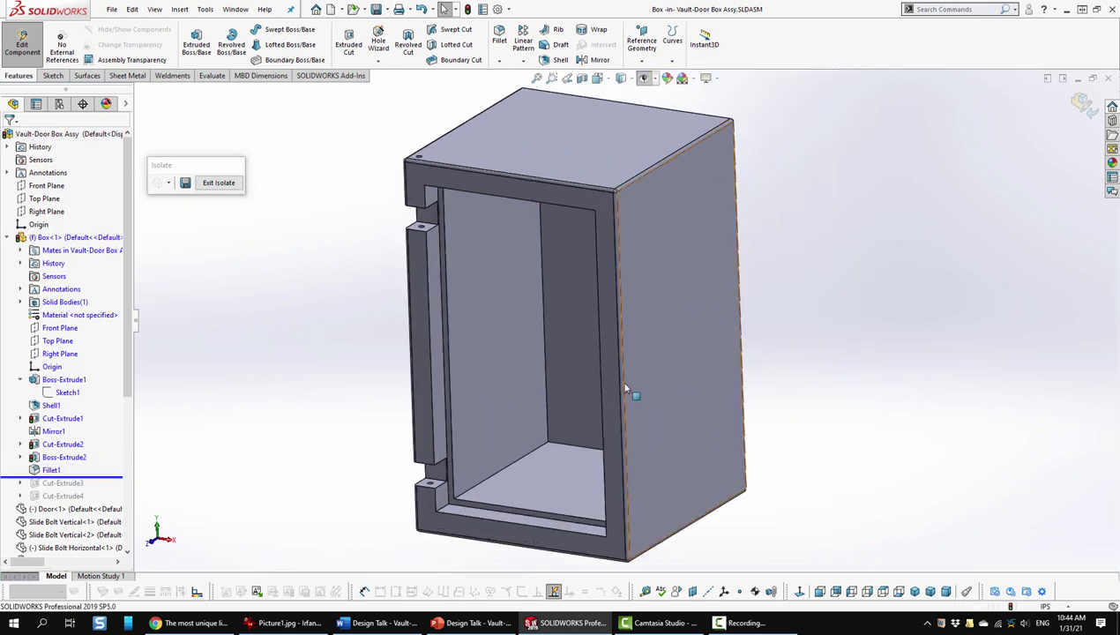
{"action": "left_click_drag", "start_coordinate": [88, 476], "coordinate": [89, 489]}
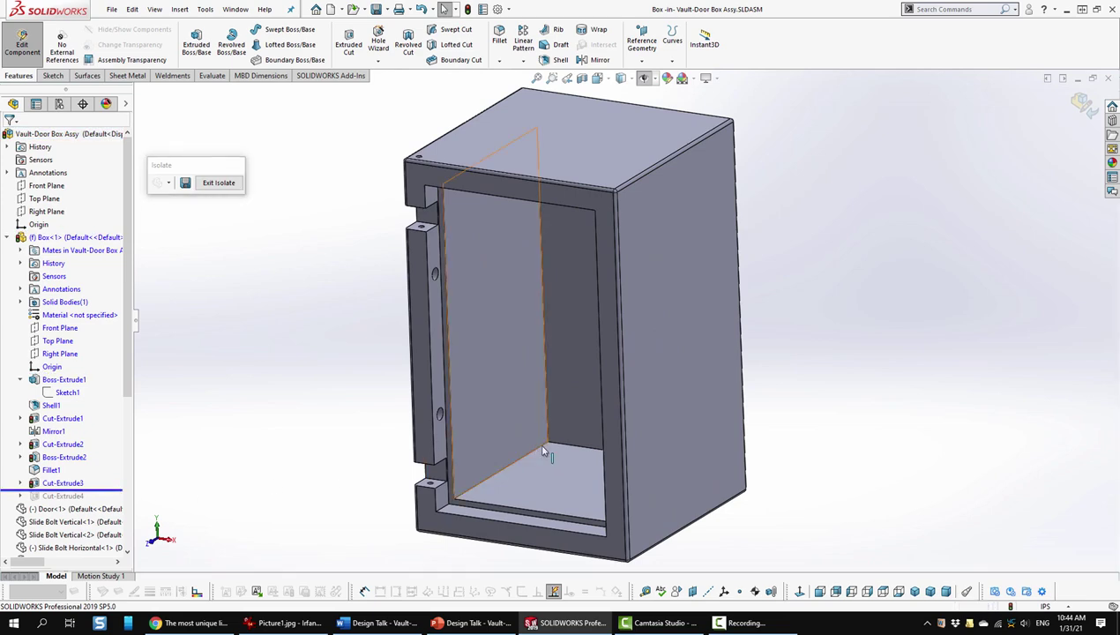
{"action": "mouse_move", "coordinate": [537, 462]}
{"action": "middle_mouse_down"}
{"action": "mouse_move", "coordinate": [608, 420]}
{"action": "mouse_move", "coordinate": [645, 457]}
{"action": "mouse_move", "coordinate": [520, 434]}
{"action": "middle_mouse_up"}
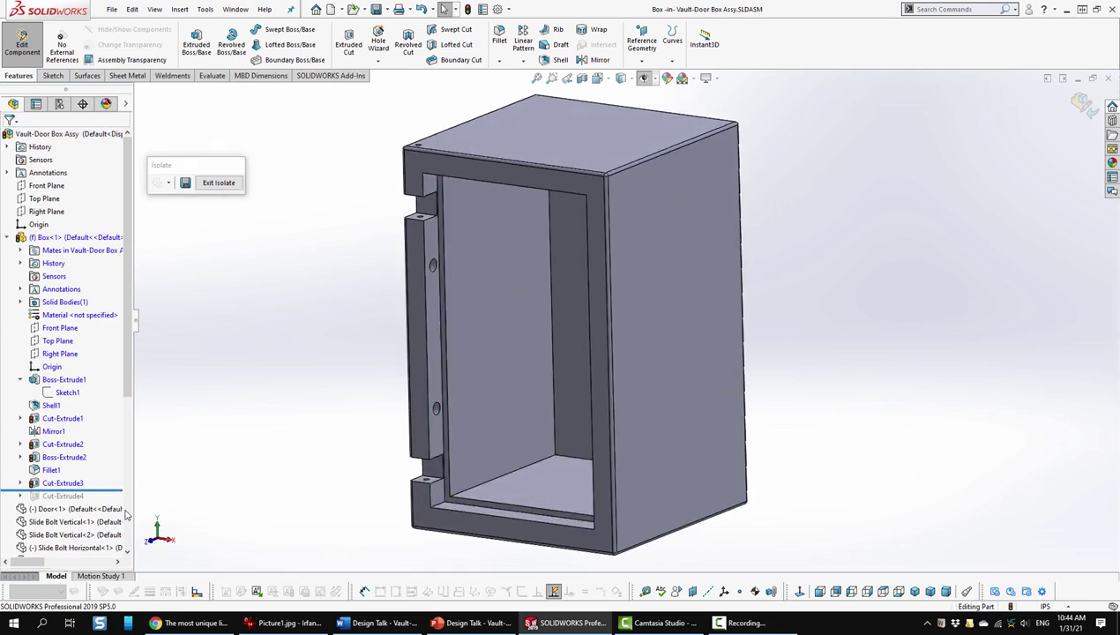
{"action": "left_click", "coordinate": [20, 482]}
{"action": "left_click", "coordinate": [62, 496]}
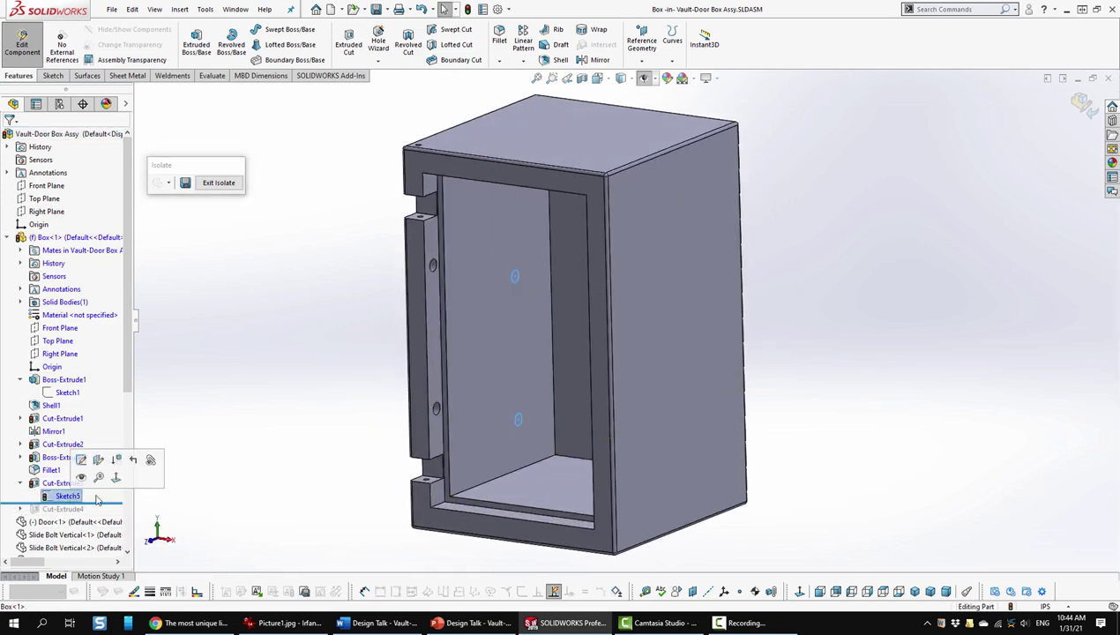
{"action": "mouse_move", "coordinate": [374, 453]}
{"action": "middle_mouse_down"}
{"action": "mouse_move", "coordinate": [327, 426]}
{"action": "mouse_move", "coordinate": [494, 420]}
{"action": "mouse_move", "coordinate": [351, 444]}
{"action": "middle_mouse_up"}
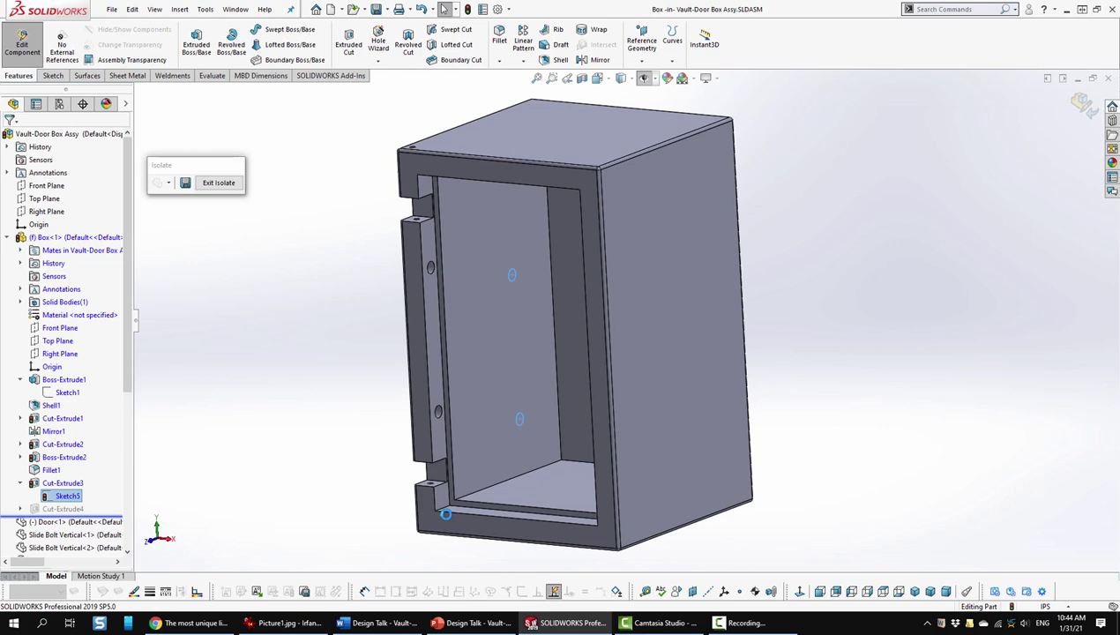
Roll the Box part forward past Cut-Extrude4 and highlight that feature's Sketch6.
{"action": "left_click_drag", "start_coordinate": [62, 503], "coordinate": [62, 516]}
{"action": "mouse_move", "coordinate": [353, 442]}
{"action": "middle_mouse_down"}
{"action": "mouse_move", "coordinate": [406, 433]}
{"action": "mouse_move", "coordinate": [362, 443]}
{"action": "middle_mouse_up"}
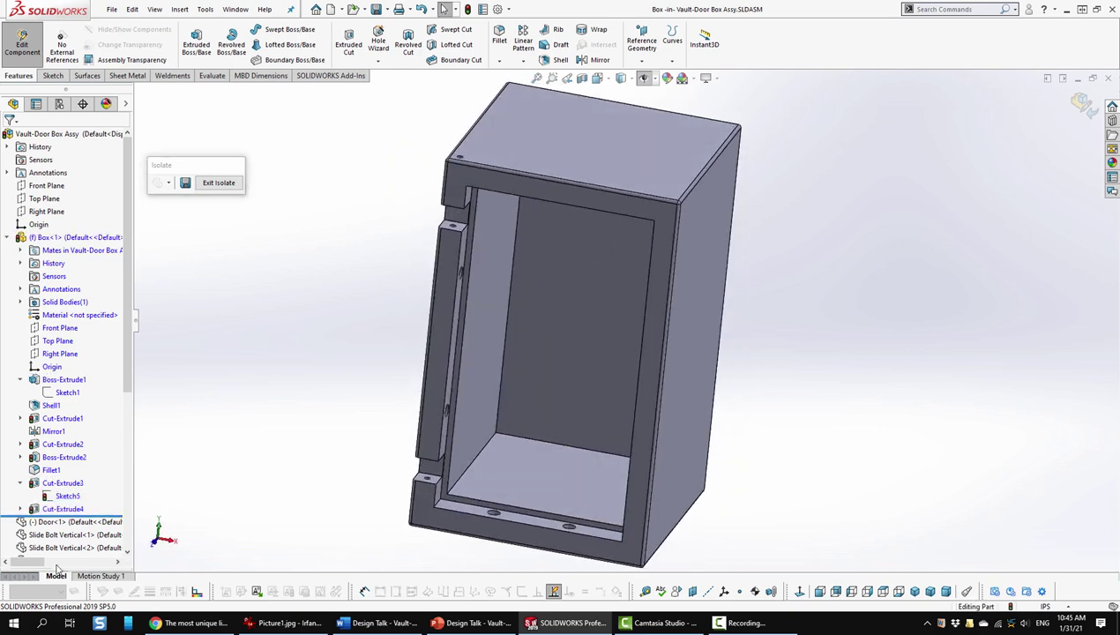
{"action": "left_click", "coordinate": [20, 509]}
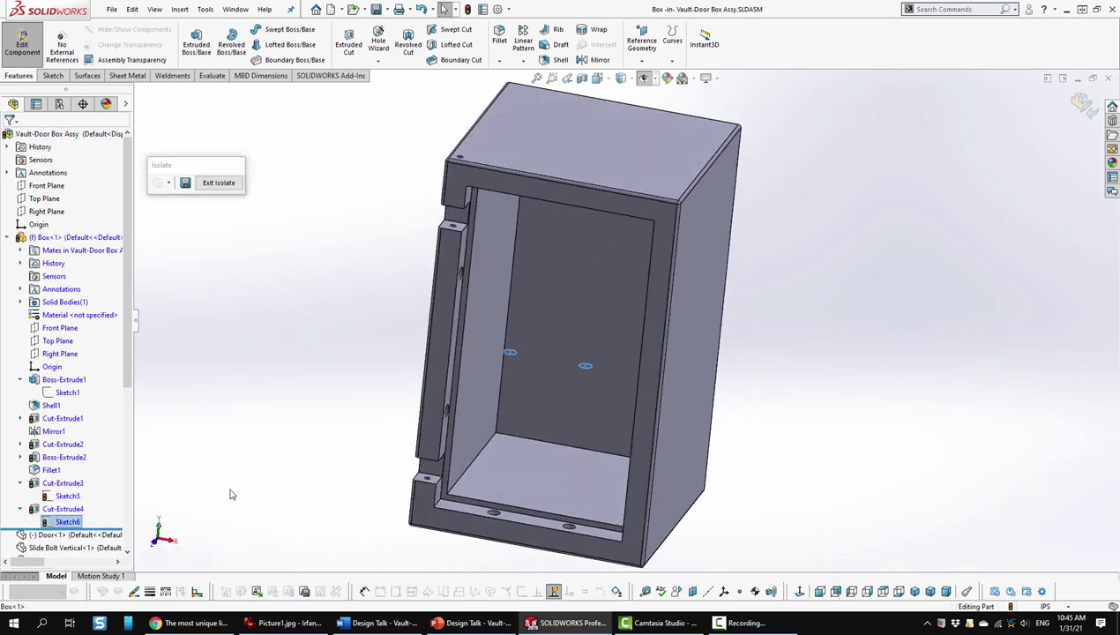
{"action": "middle_click_drag", "start_coordinate": [332, 453], "coordinate": [262, 386]}
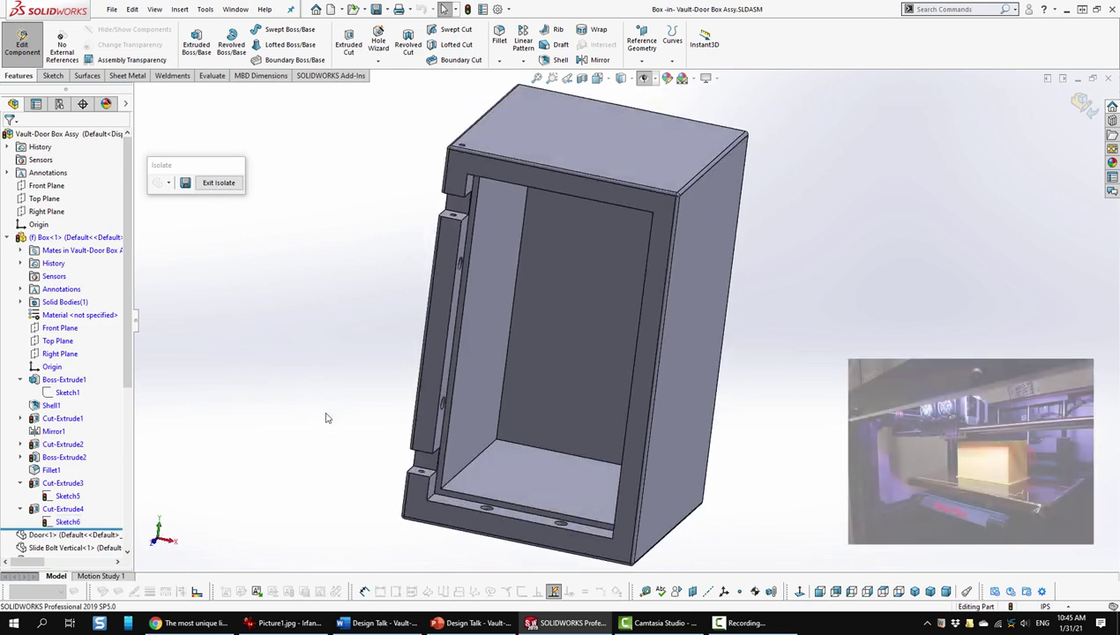
Inspect the completed Box in isometric view, finish editing it and exit isolation to show the whole assembly.
{"action": "middle_click_drag", "start_coordinate": [302, 402], "coordinate": [342, 258]}
{"action": "middle_click_drag", "start_coordinate": [352, 344], "coordinate": [386, 426]}
{"action": "right_click", "coordinate": [386, 426]}
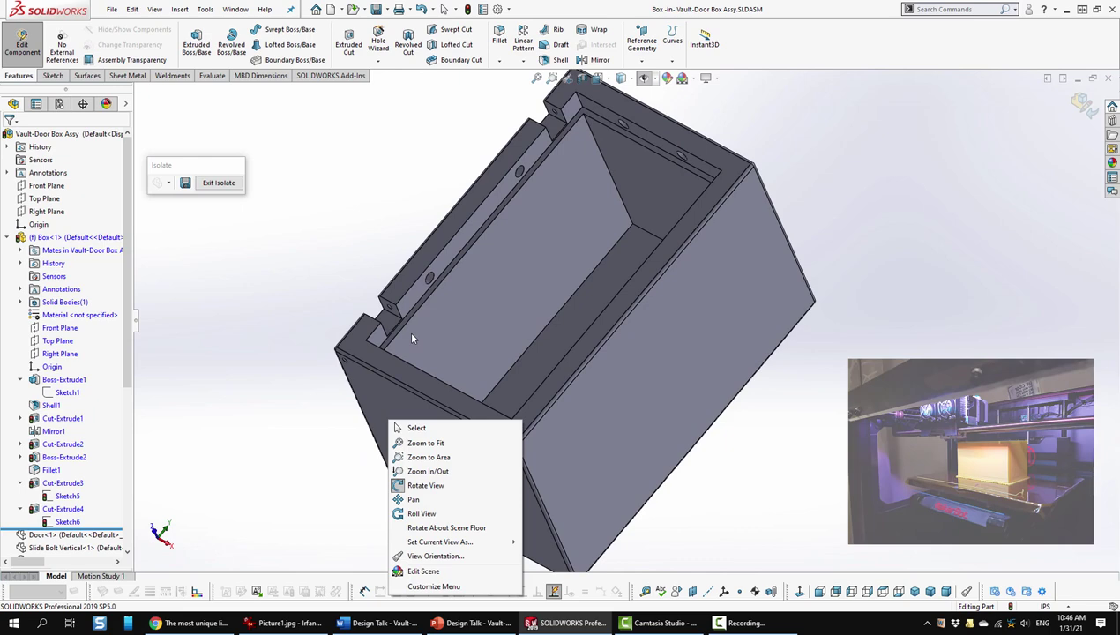
{"action": "key", "text": "ctrl+7"}
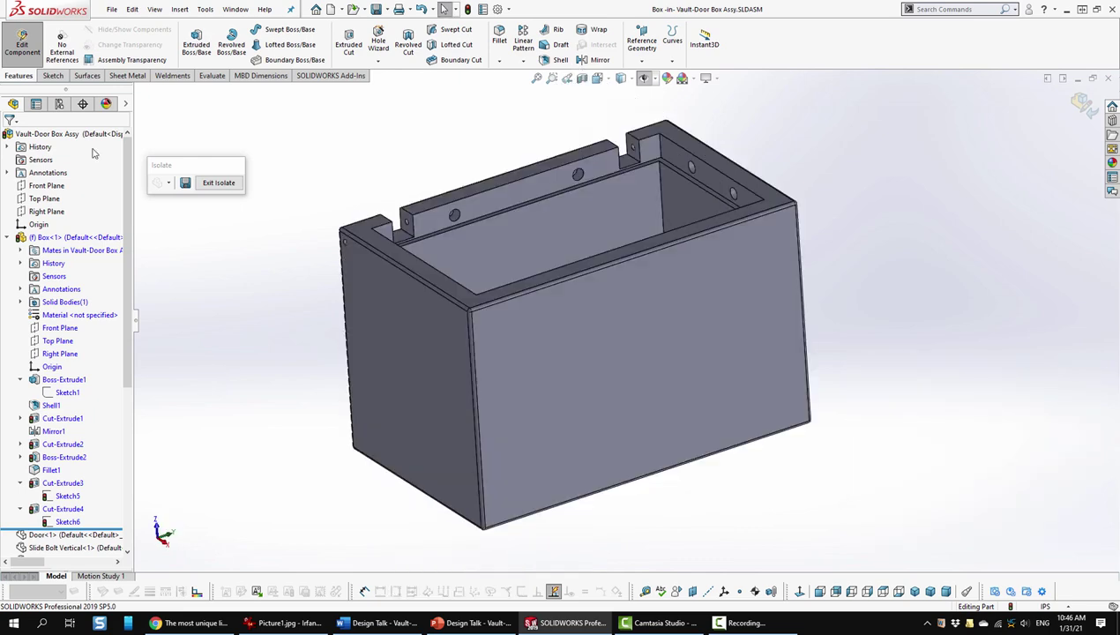
{"action": "left_click", "coordinate": [21, 46]}
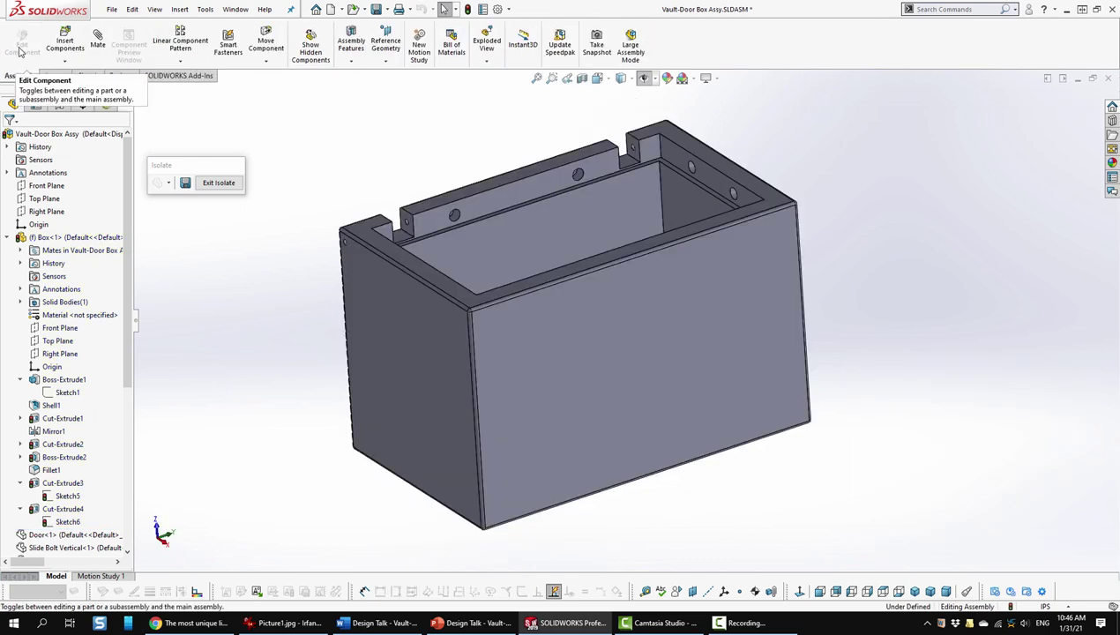
{"action": "left_click", "coordinate": [212, 184]}
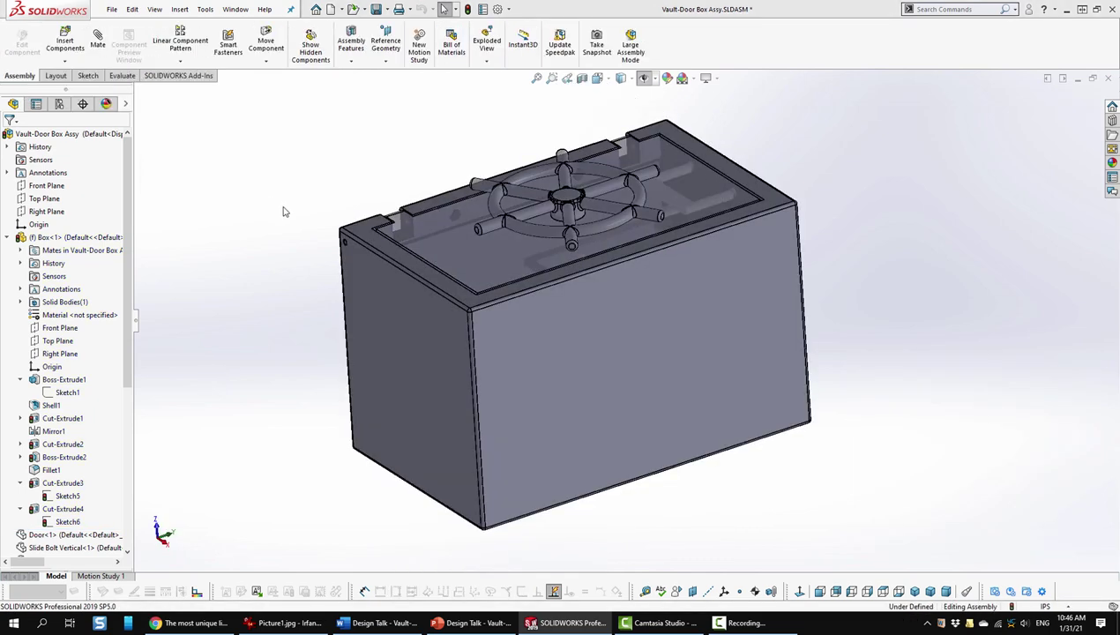
Isolate the Door component so that all other parts of the vault assembly are hidden.
{"action": "left_click", "coordinate": [424, 238]}
{"action": "right_click", "coordinate": [424, 238]}
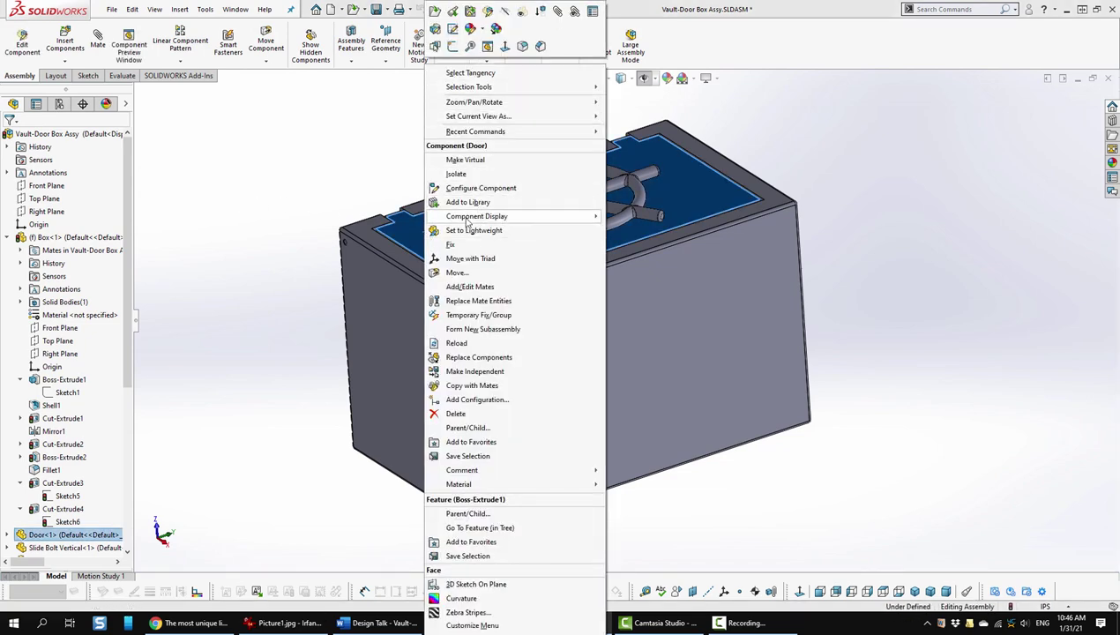
{"action": "key", "text": "Escape"}
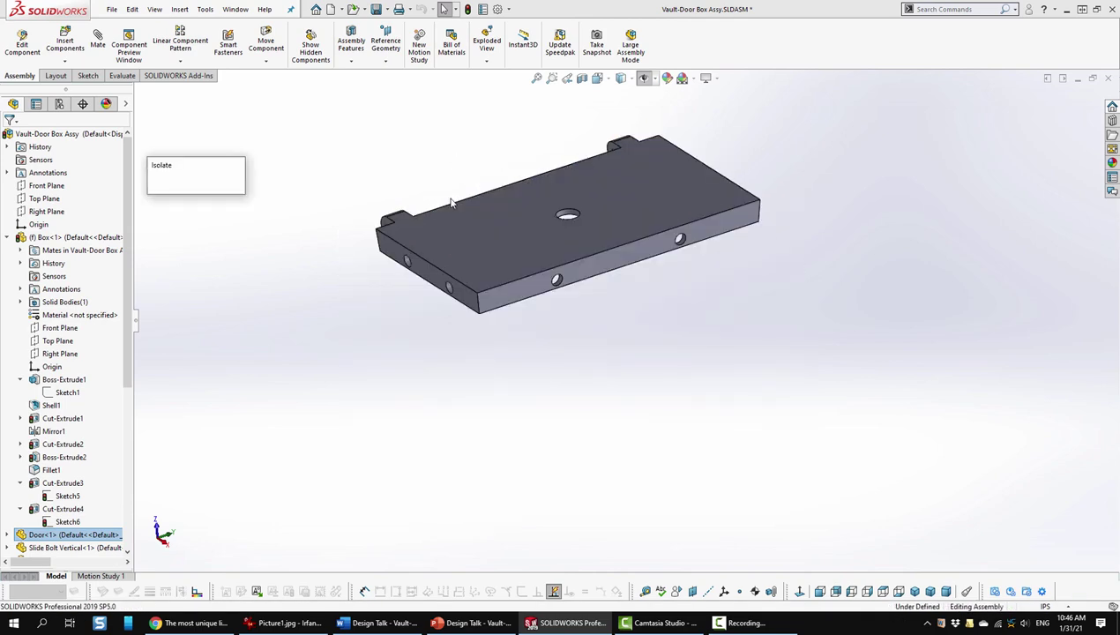
Edit the Door part in the context of the assembly and expand its feature list.
{"action": "left_click", "coordinate": [457, 238]}
{"action": "right_click", "coordinate": [459, 237]}
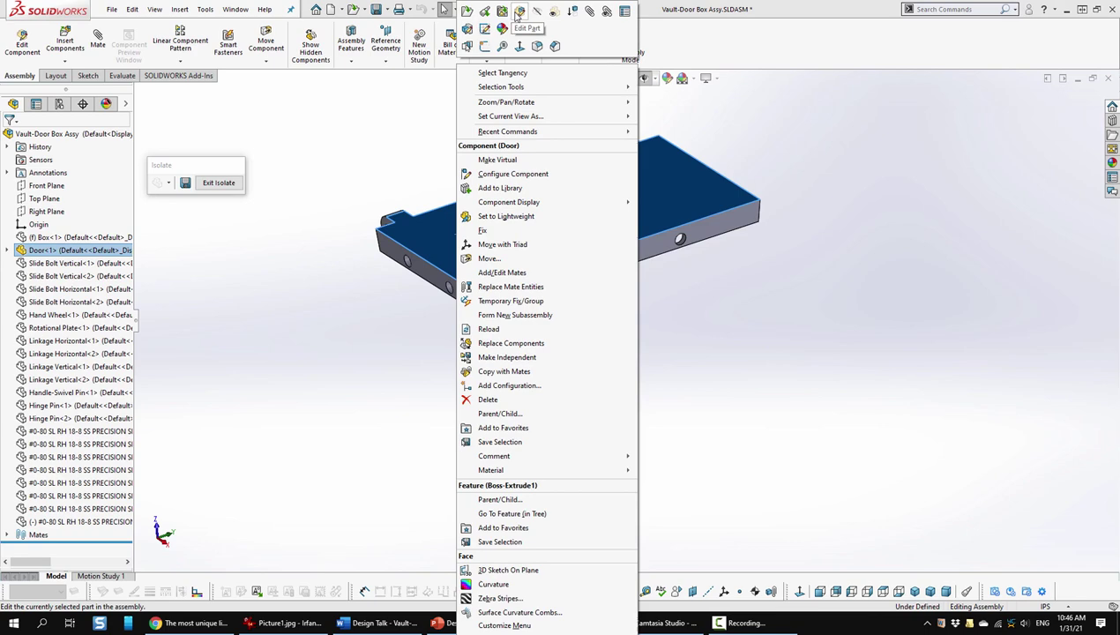
{"action": "left_click", "coordinate": [486, 13]}
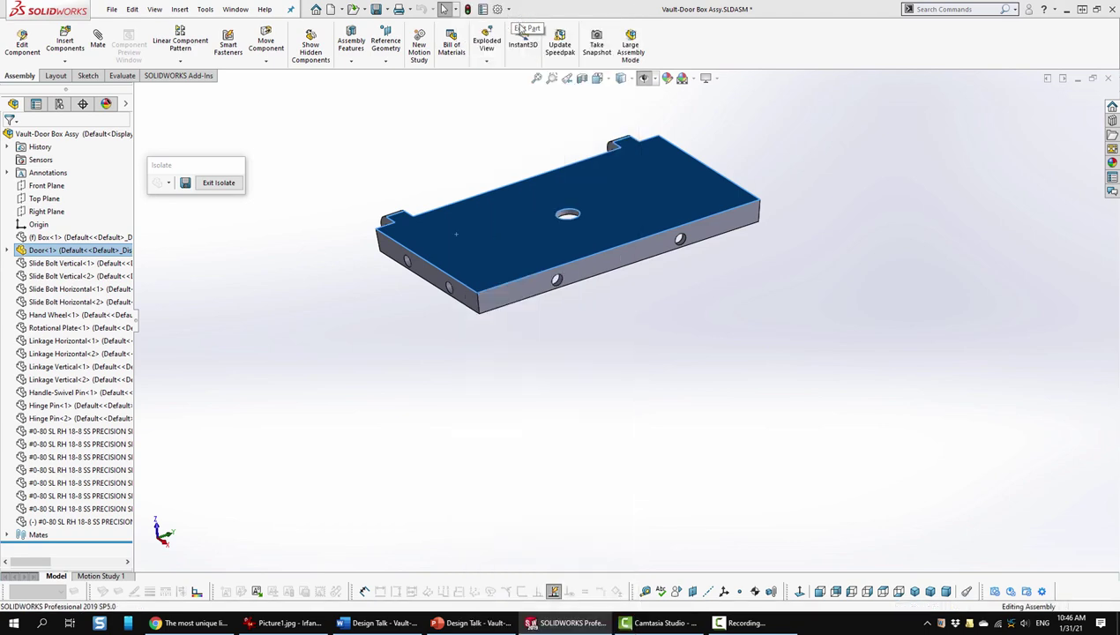
{"action": "left_click", "coordinate": [7, 250]}
Roll the Door part back to just after Boss-Extrude1 and highlight that feature's Sketch1.
{"action": "middle_click_drag", "start_coordinate": [456, 423], "coordinate": [554, 251]}
{"action": "scroll", "coordinate": [554, 253], "scroll_direction": "down", "scroll_amount": 3}
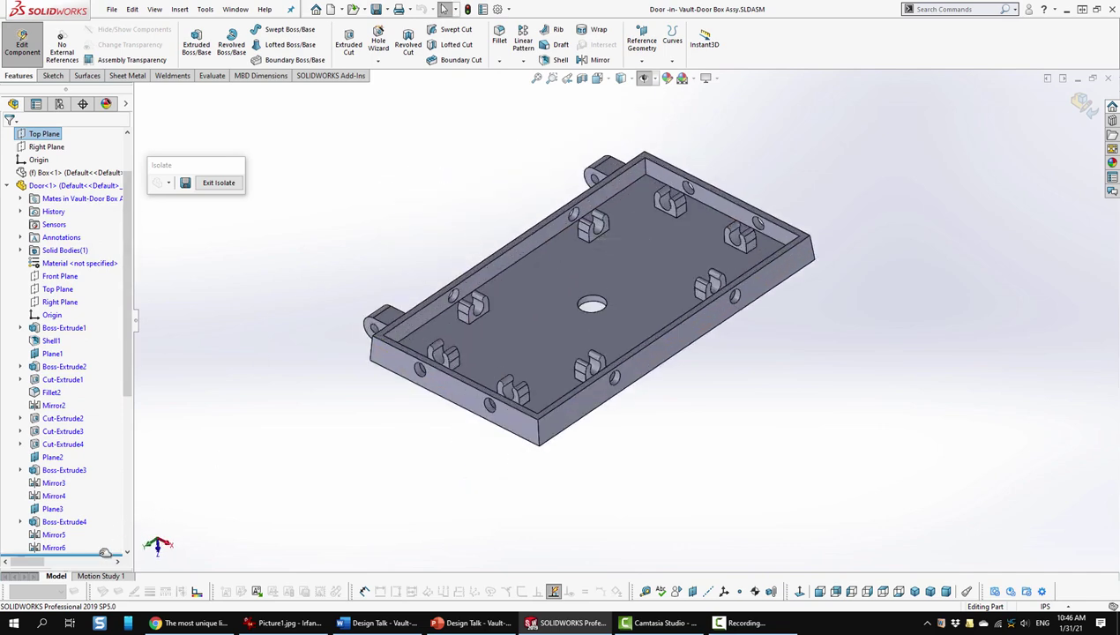
{"action": "scroll", "coordinate": [105, 552], "scroll_direction": "down", "scroll_amount": 2}
{"action": "left_click_drag", "start_coordinate": [116, 293], "coordinate": [120, 282]}
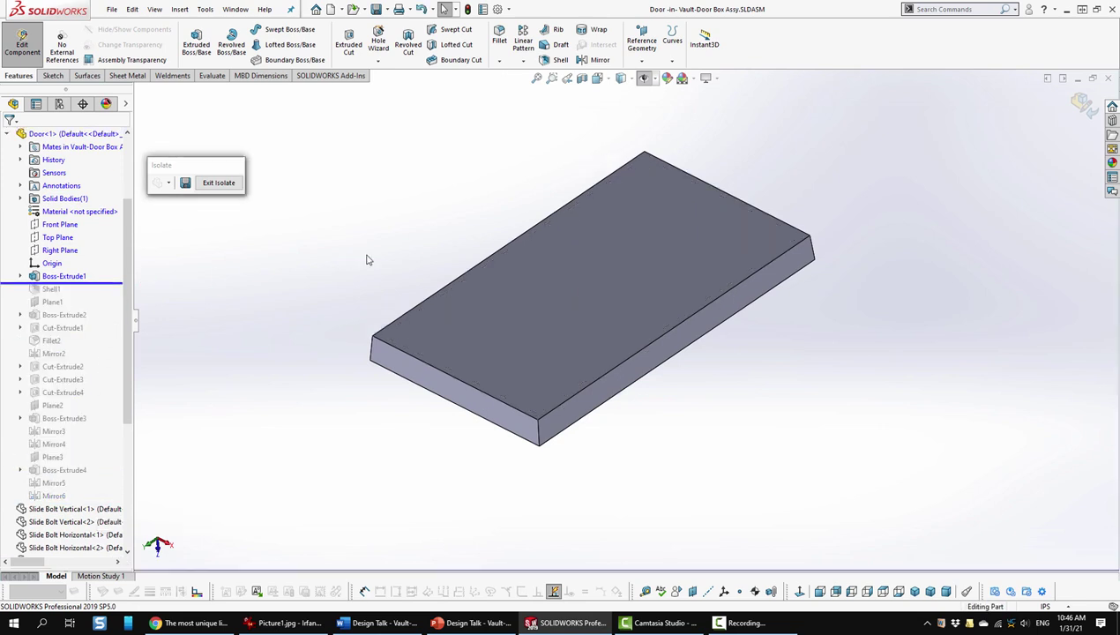
{"action": "left_click", "coordinate": [22, 276]}
{"action": "left_click", "coordinate": [67, 289]}
{"action": "mouse_move", "coordinate": [337, 420]}
{"action": "middle_mouse_down"}
{"action": "mouse_move", "coordinate": [343, 316]}
{"action": "mouse_move", "coordinate": [400, 365]}
{"action": "mouse_move", "coordinate": [397, 457]}
{"action": "middle_mouse_up"}
{"action": "scroll", "coordinate": [438, 329], "scroll_direction": "down", "scroll_amount": 3}
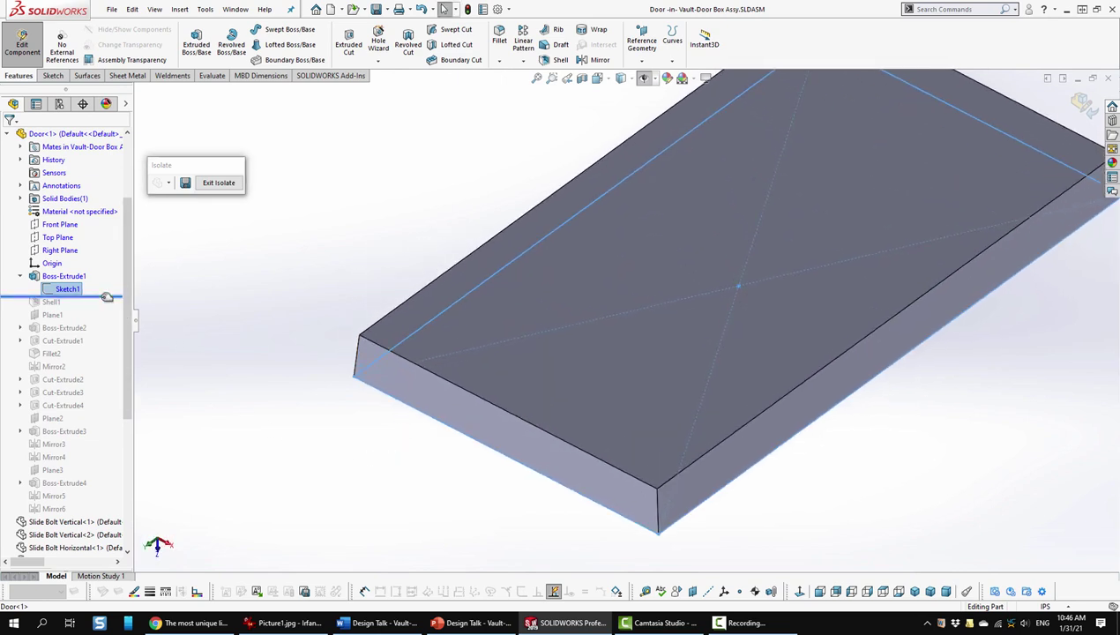
Roll the Door part forward through Shell1 and Plane1, and highlight Plane1 to examine its offset from the door's edge.
{"action": "left_click_drag", "start_coordinate": [108, 296], "coordinate": [105, 307]}
{"action": "scroll", "coordinate": [729, 269], "scroll_direction": "up", "scroll_amount": 3}
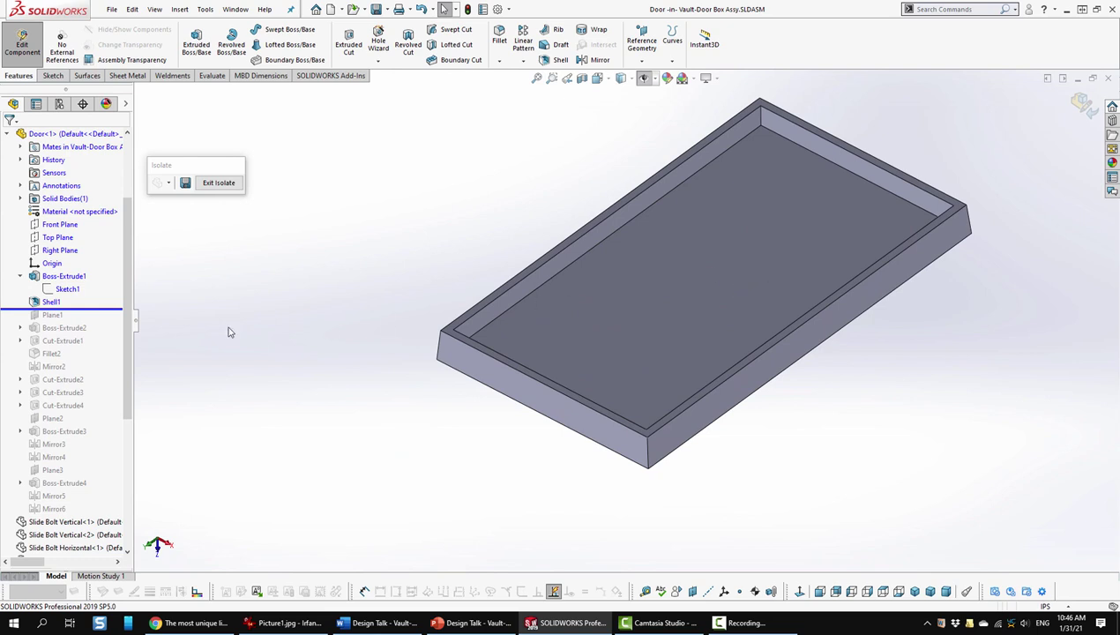
{"action": "left_click_drag", "start_coordinate": [114, 309], "coordinate": [112, 321]}
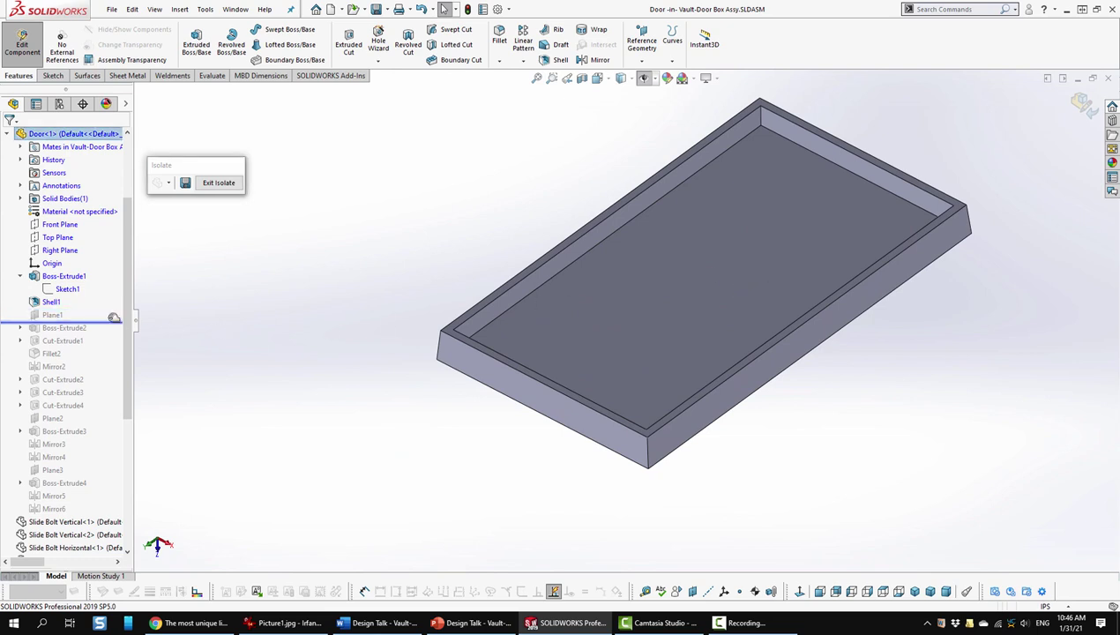
{"action": "left_click", "coordinate": [54, 317]}
{"action": "middle_click_drag", "start_coordinate": [332, 403], "coordinate": [394, 428]}
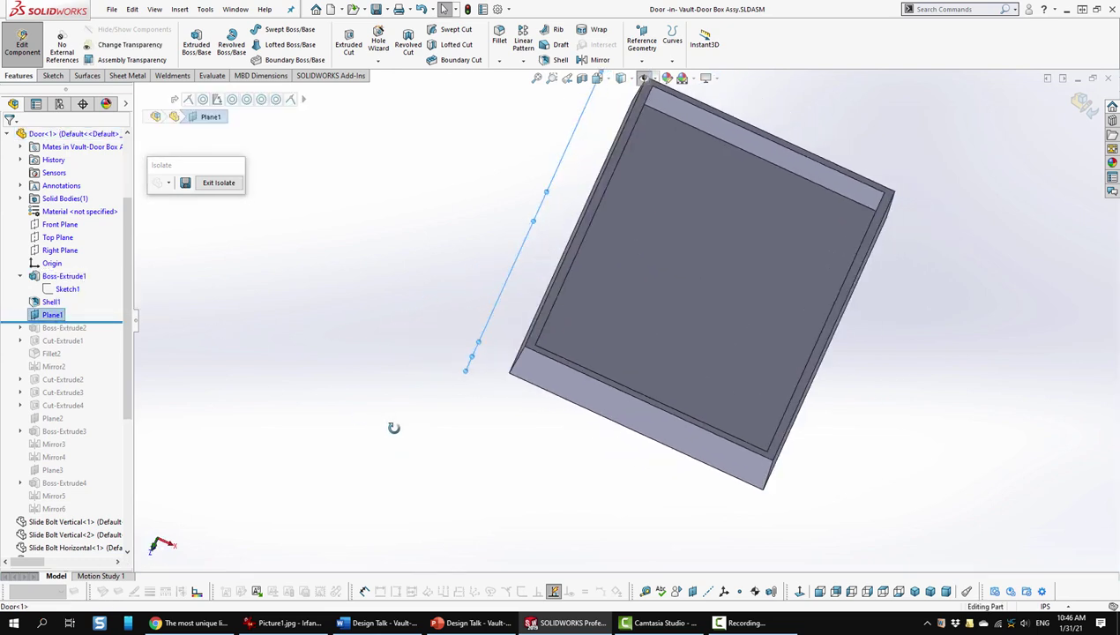
{"action": "middle_click_drag", "start_coordinate": [460, 439], "coordinate": [270, 426]}
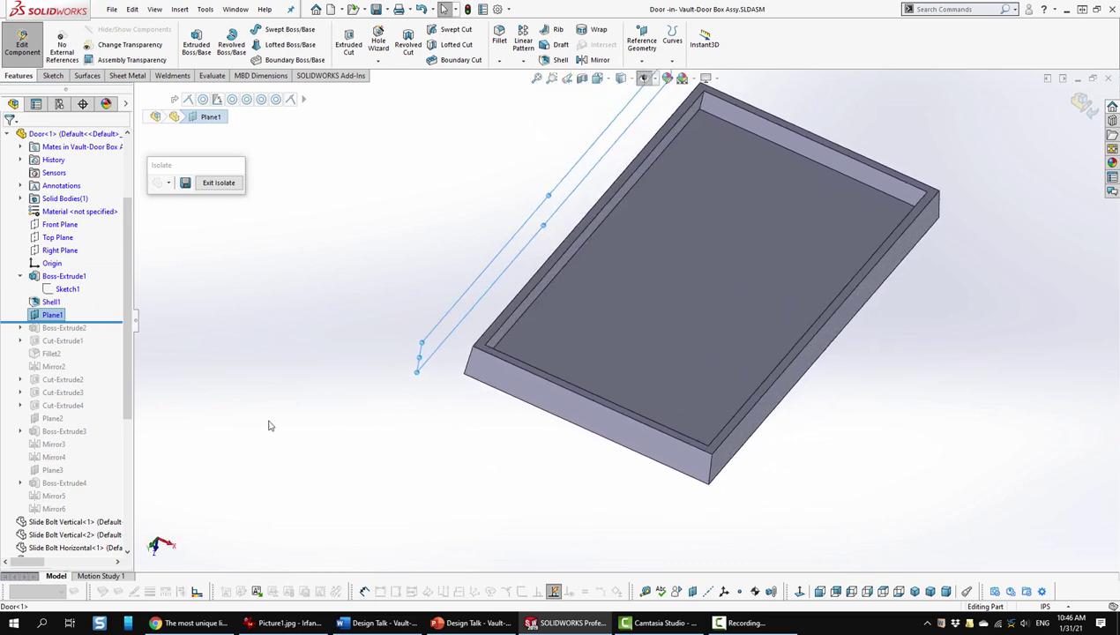
Roll the Door part forward through Boss-Extrude2 and Cut-Extrude1 to review the hinge block and its pin hole.
{"action": "left_click_drag", "start_coordinate": [115, 323], "coordinate": [113, 333]}
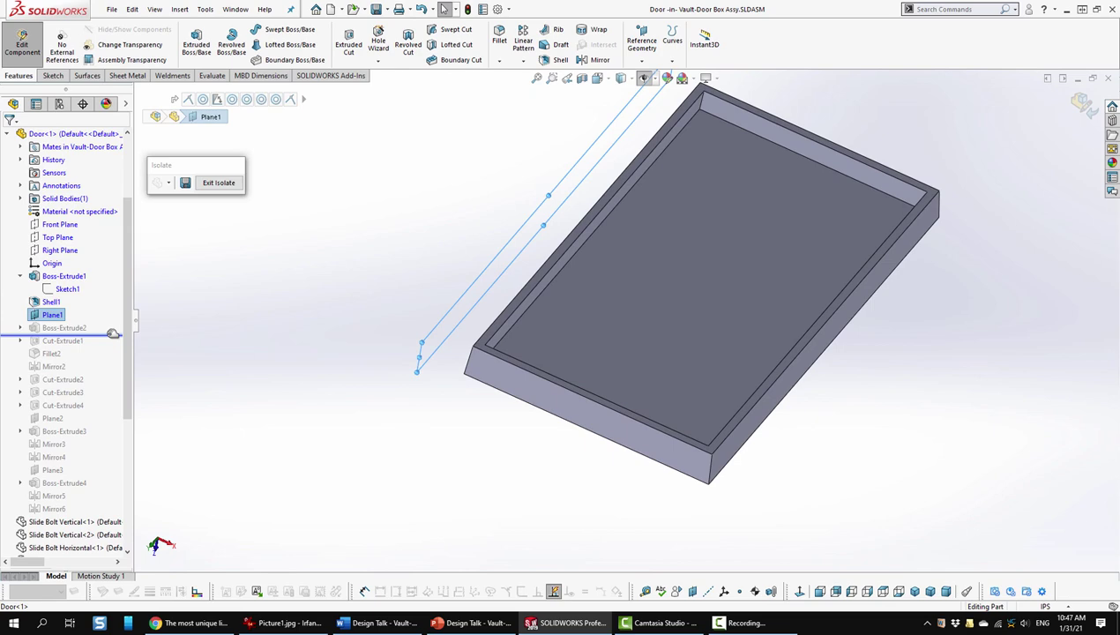
{"action": "mouse_move", "coordinate": [400, 362]}
{"action": "middle_mouse_down"}
{"action": "mouse_move", "coordinate": [450, 400]}
{"action": "mouse_move", "coordinate": [405, 372]}
{"action": "middle_mouse_up"}
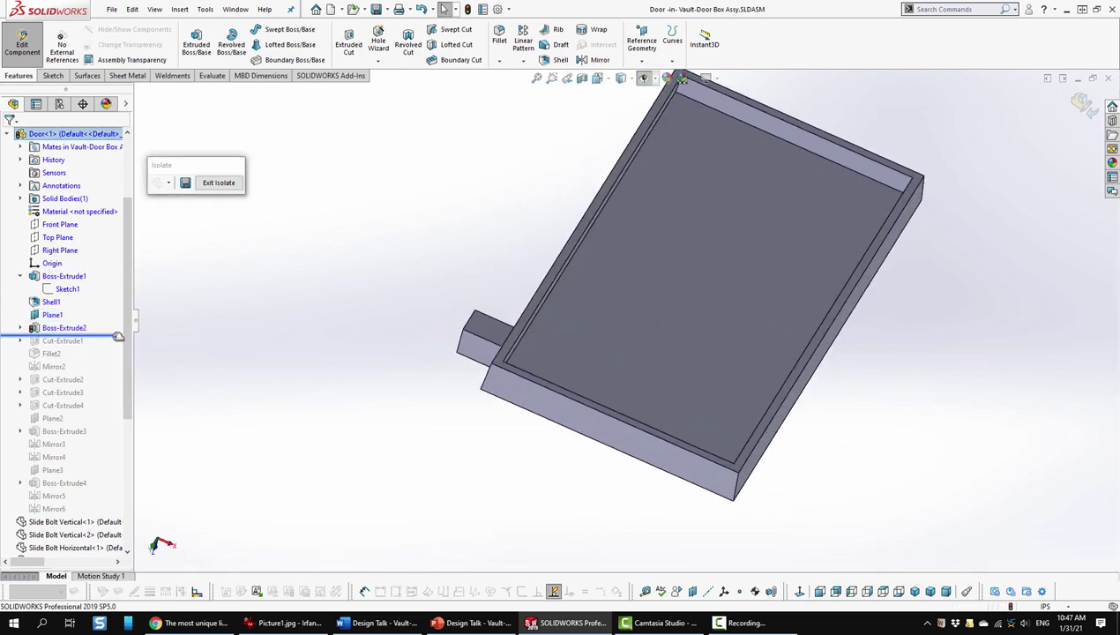
{"action": "left_click_drag", "start_coordinate": [116, 332], "coordinate": [115, 347]}
{"action": "middle_click_drag", "start_coordinate": [405, 407], "coordinate": [408, 369]}
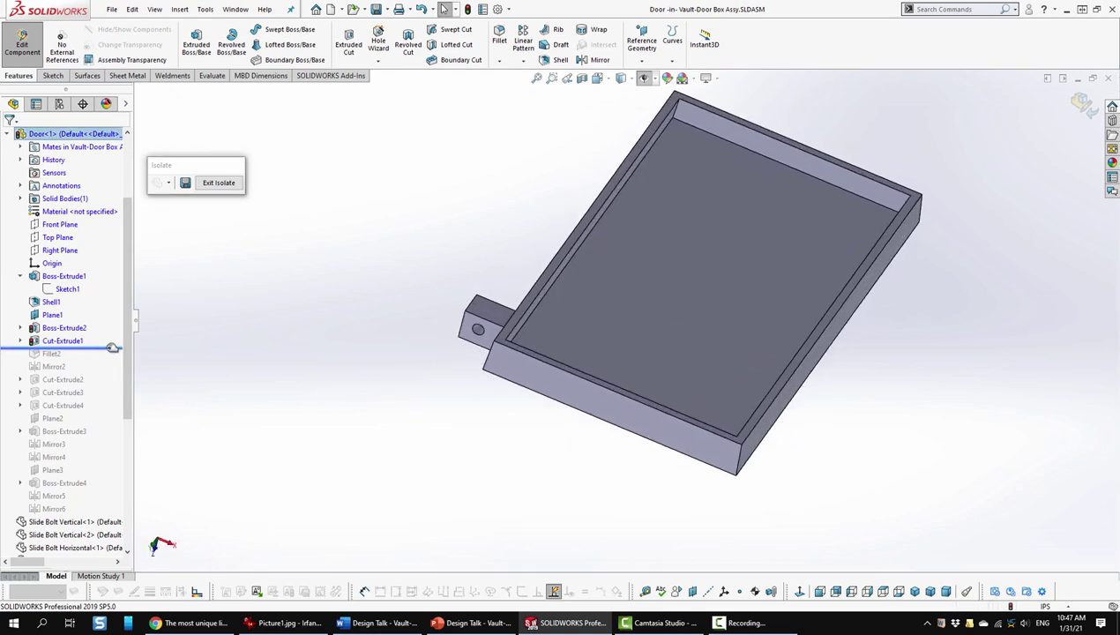
Roll the Door part forward through Fillet2, Mirror2, Cut-Extrude2 and Cut-Extrude3 to review the rounded hinges, center hole and end-wall bolt holes.
{"action": "left_click_drag", "start_coordinate": [113, 347], "coordinate": [113, 361]}
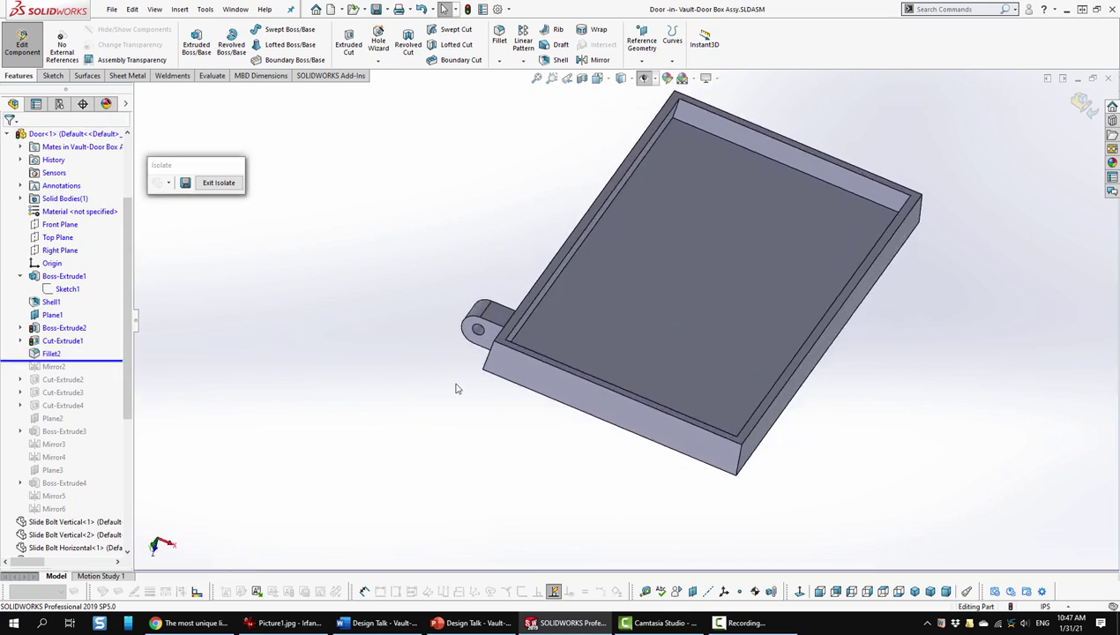
{"action": "left_click_drag", "start_coordinate": [108, 359], "coordinate": [107, 374]}
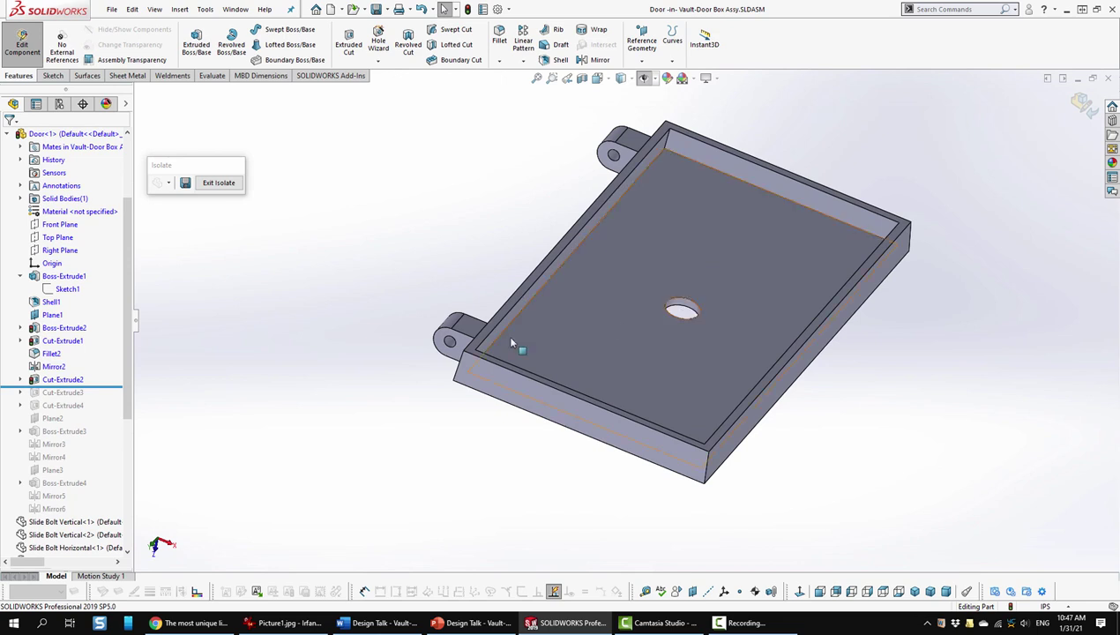
{"action": "left_click_drag", "start_coordinate": [106, 388], "coordinate": [104, 397]}
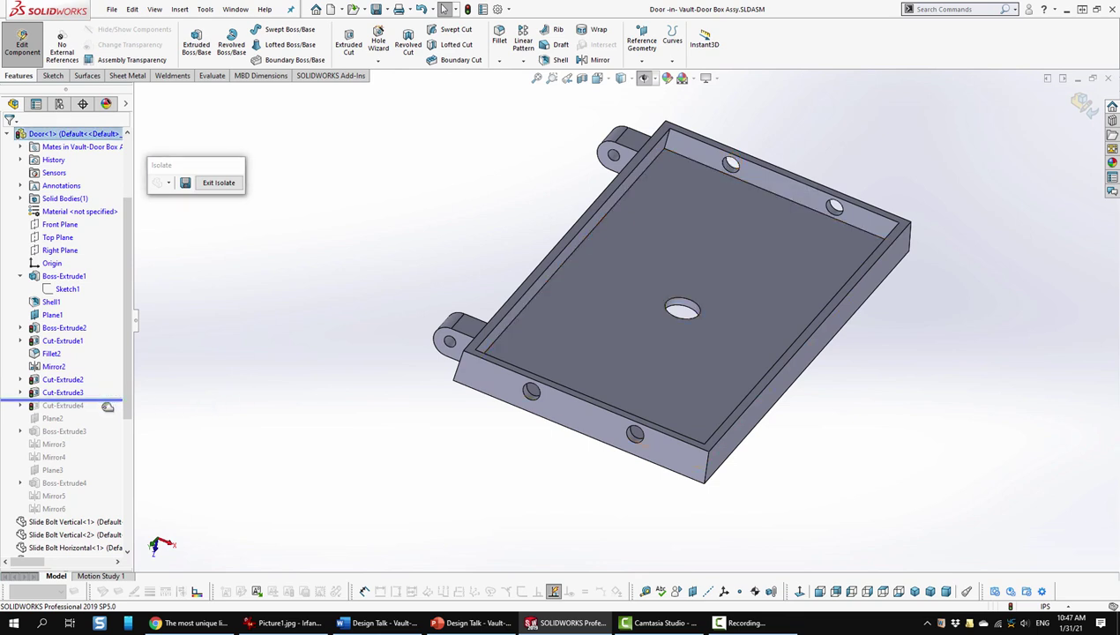
Roll the Door part forward through Cut-Extrude4, Plane2, Boss-Extrude3, Mirror3 and Mirror4, highlighting Plane2, to review the side-wall holes and bolt brackets.
{"action": "left_click_drag", "start_coordinate": [108, 398], "coordinate": [105, 424]}
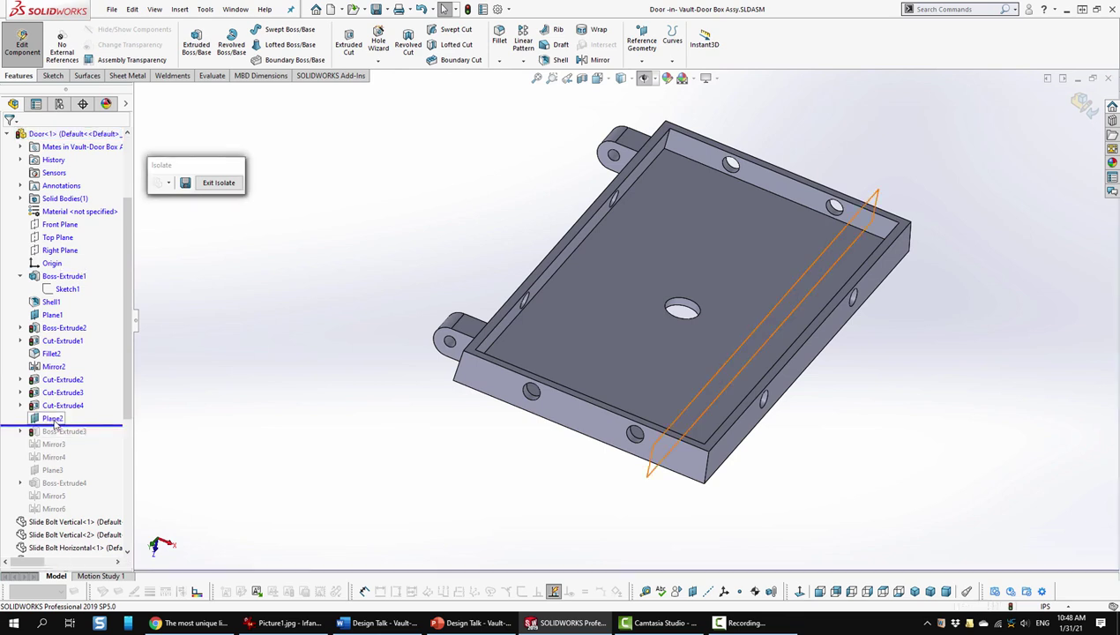
{"action": "left_click", "coordinate": [52, 418]}
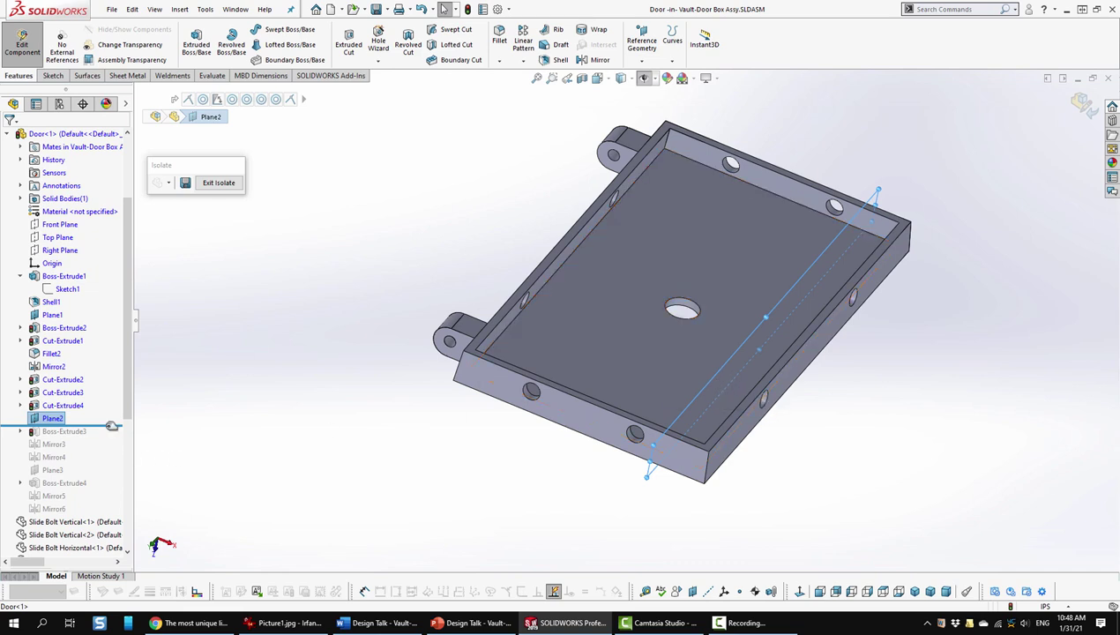
{"action": "left_click_drag", "start_coordinate": [108, 431], "coordinate": [116, 439]}
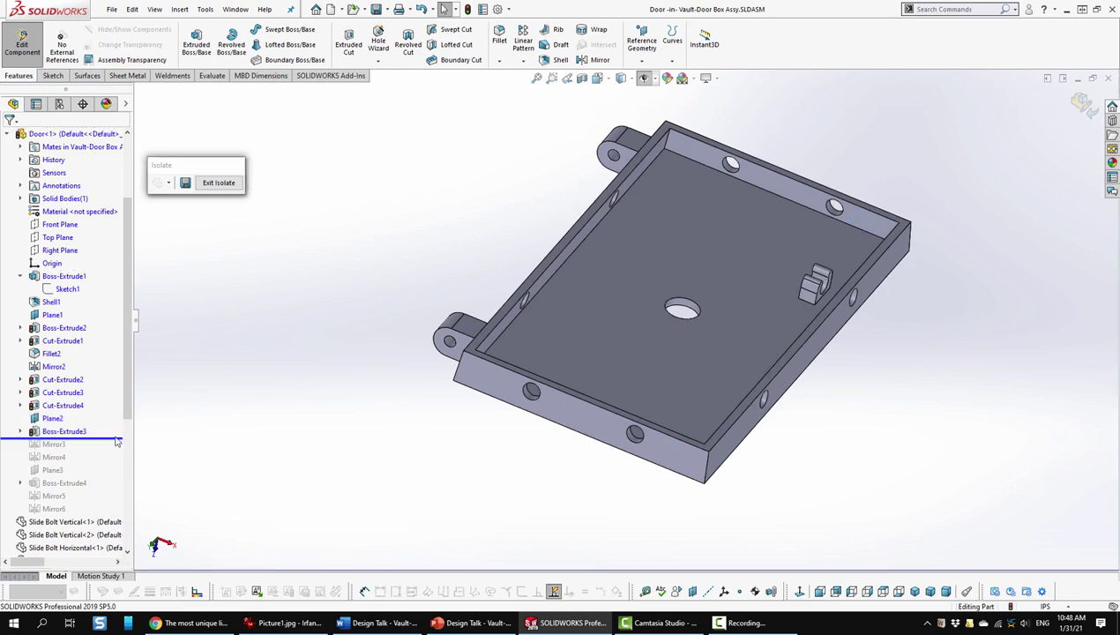
{"action": "middle_click_drag", "start_coordinate": [441, 457], "coordinate": [488, 540]}
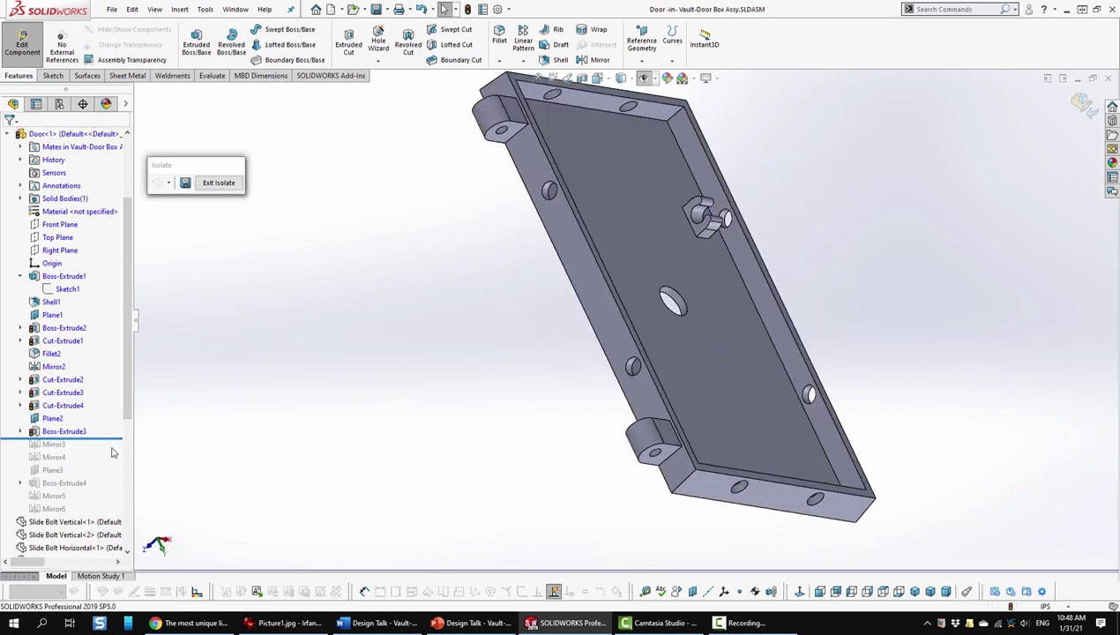
{"action": "left_click_drag", "start_coordinate": [110, 438], "coordinate": [97, 463]}
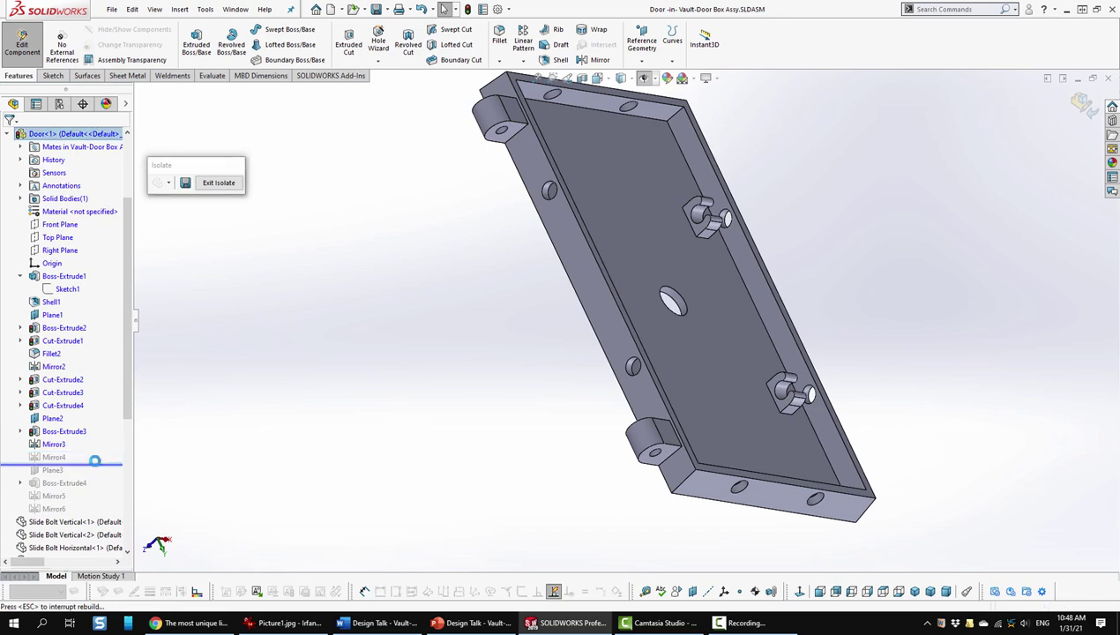
{"action": "middle_click_drag", "start_coordinate": [462, 425], "coordinate": [353, 394]}
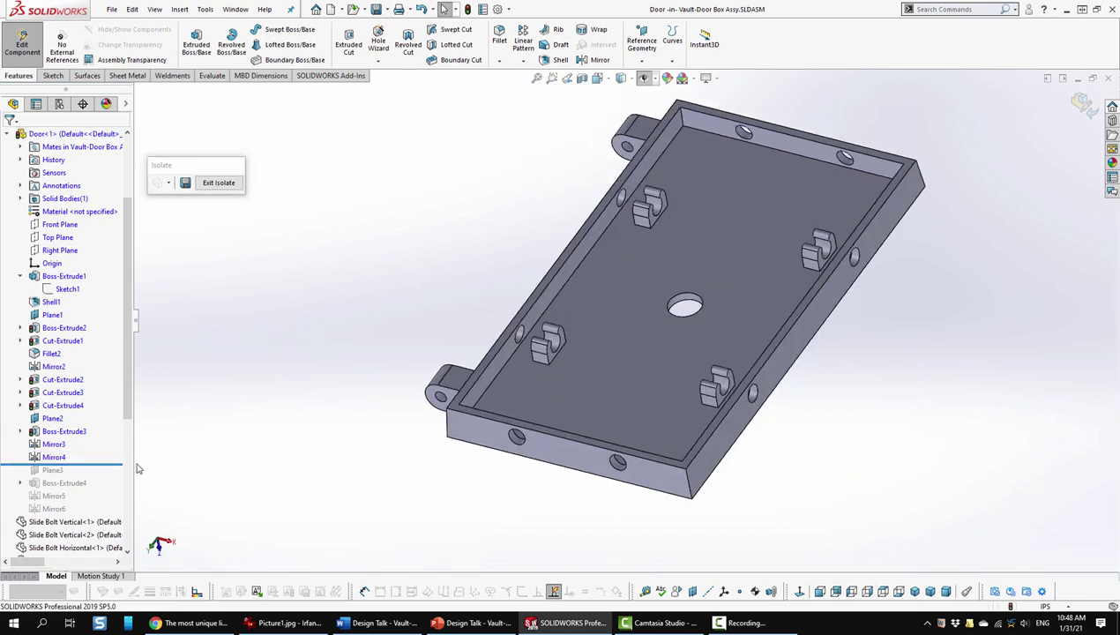
Roll the Door part forward through Plane3, Boss-Extrude4, Mirror5 and Mirror6, highlighting Plane3, to review the brackets near the end walls.
{"action": "left_click_drag", "start_coordinate": [88, 463], "coordinate": [88, 476]}
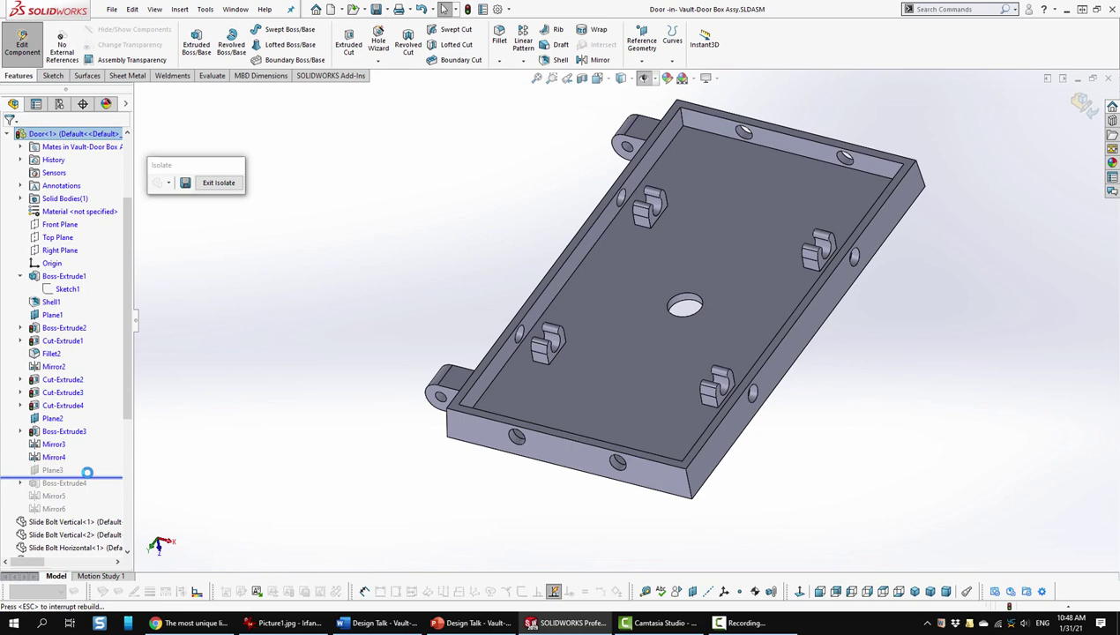
{"action": "left_click", "coordinate": [53, 471]}
{"action": "middle_click_drag", "start_coordinate": [212, 477], "coordinate": [395, 539]}
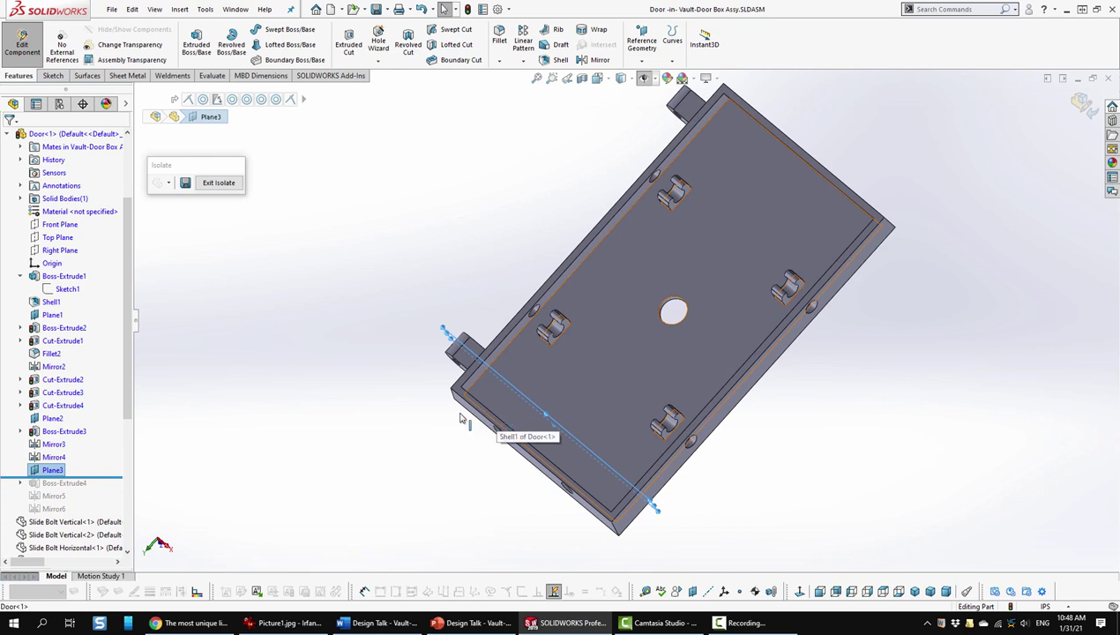
{"action": "left_click_drag", "start_coordinate": [110, 477], "coordinate": [109, 514]}
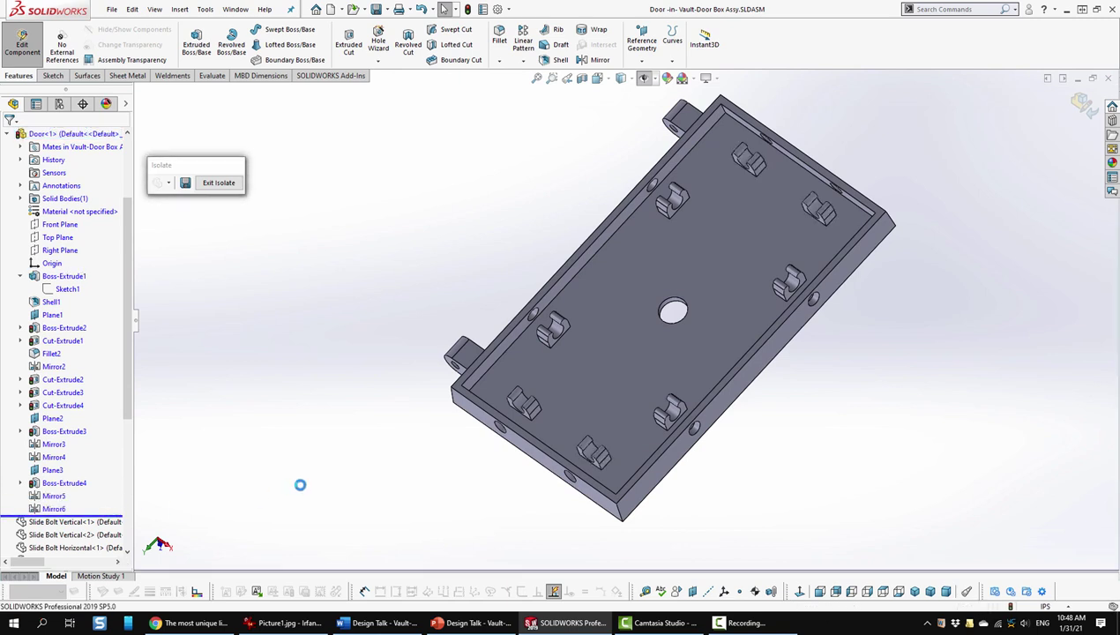
{"action": "middle_click_drag", "start_coordinate": [445, 504], "coordinate": [429, 411]}
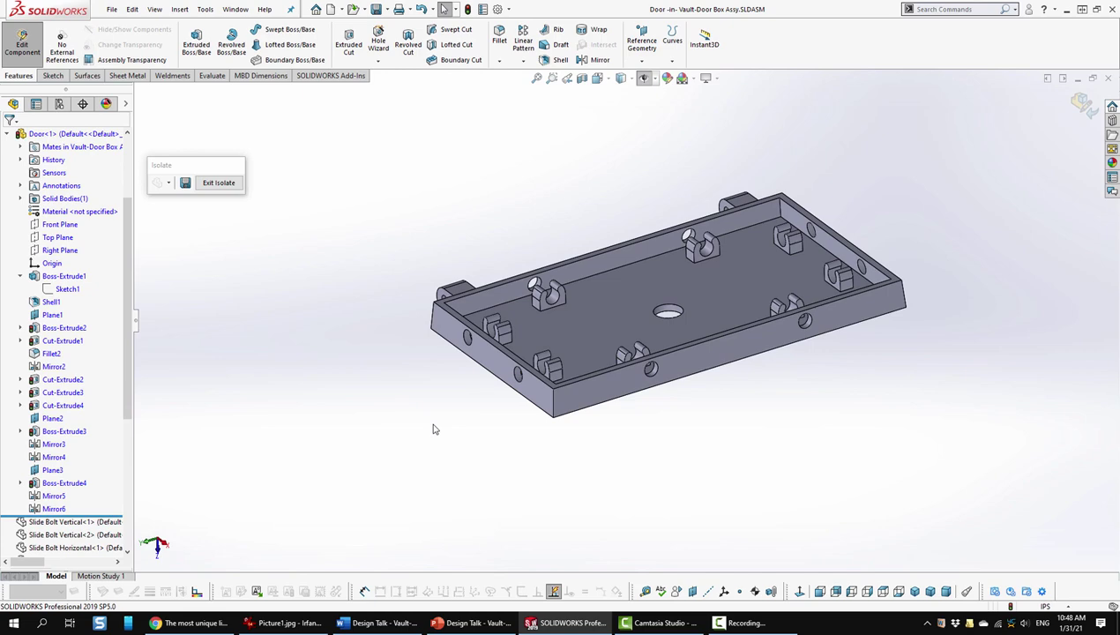
Return from editing the Door to the full assembly, end its isolation, and collapse the Door and Box feature lists.
{"action": "left_click", "coordinate": [22, 42]}
{"action": "left_click", "coordinate": [218, 183]}
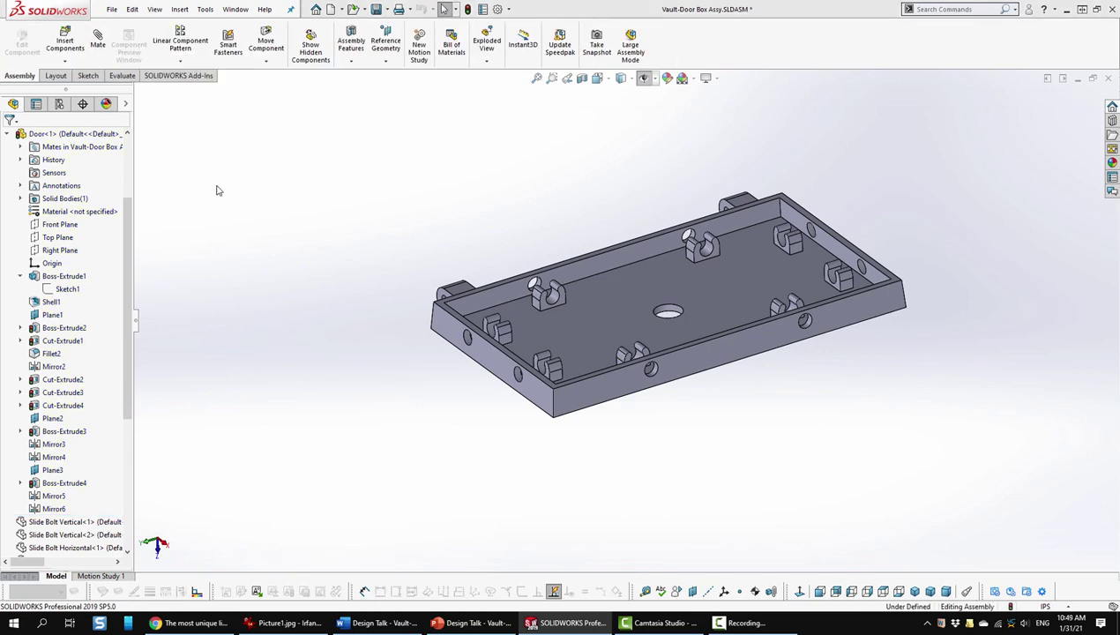
{"action": "scroll", "coordinate": [88, 520], "scroll_direction": "up", "scroll_amount": 5}
{"action": "left_click", "coordinate": [7, 380]}
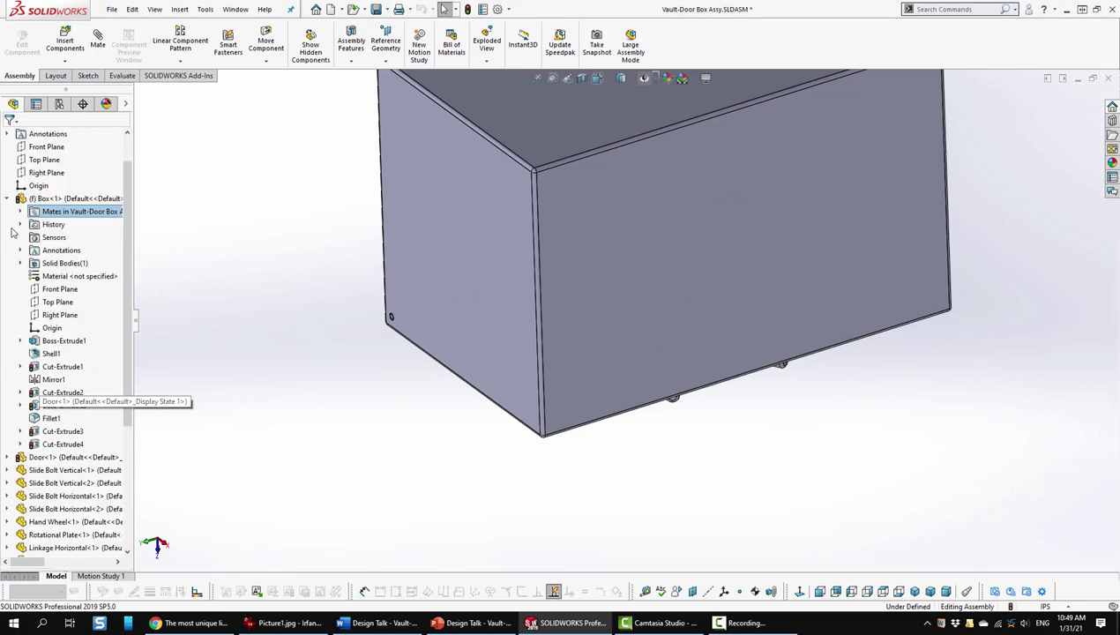
{"action": "left_click", "coordinate": [9, 200]}
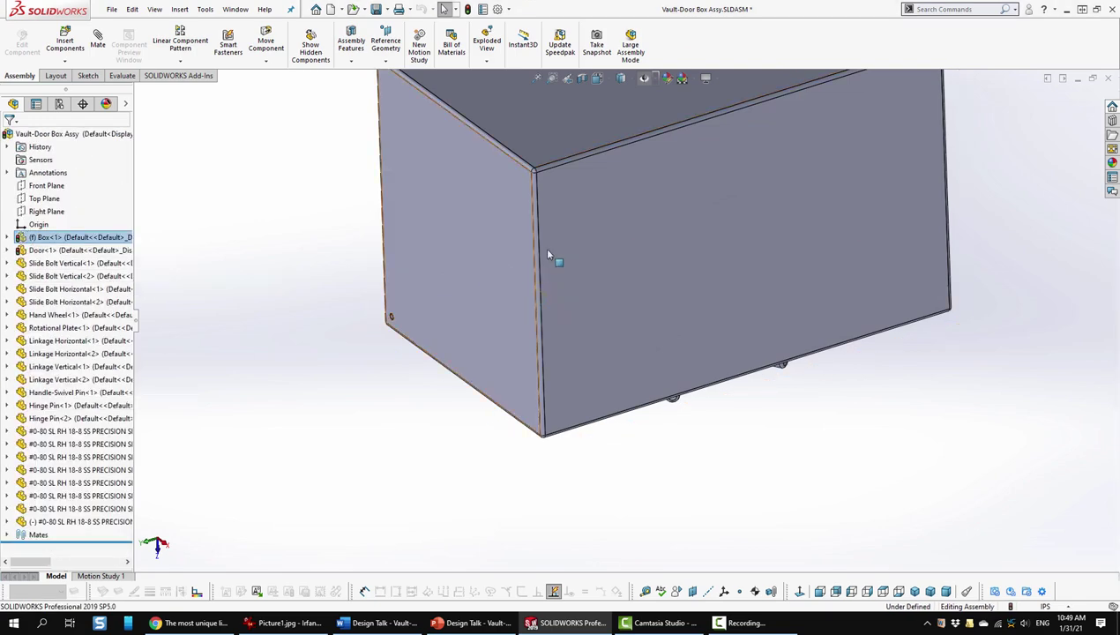
Show the whole assembly in isometric view and swing the door open to expose the bolt linkage on its inside.
{"action": "key", "text": "f"}
{"action": "middle_click_drag", "start_coordinate": [689, 295], "coordinate": [562, 555]}
{"action": "left_click", "coordinate": [915, 592]}
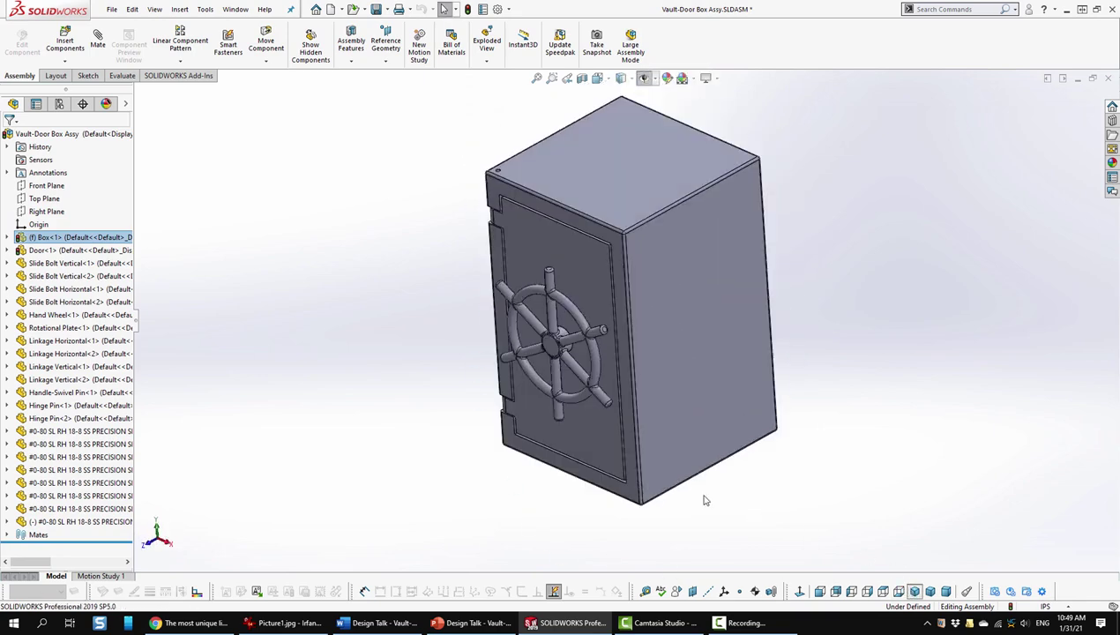
{"action": "left_click_drag", "start_coordinate": [590, 290], "coordinate": [410, 344]}
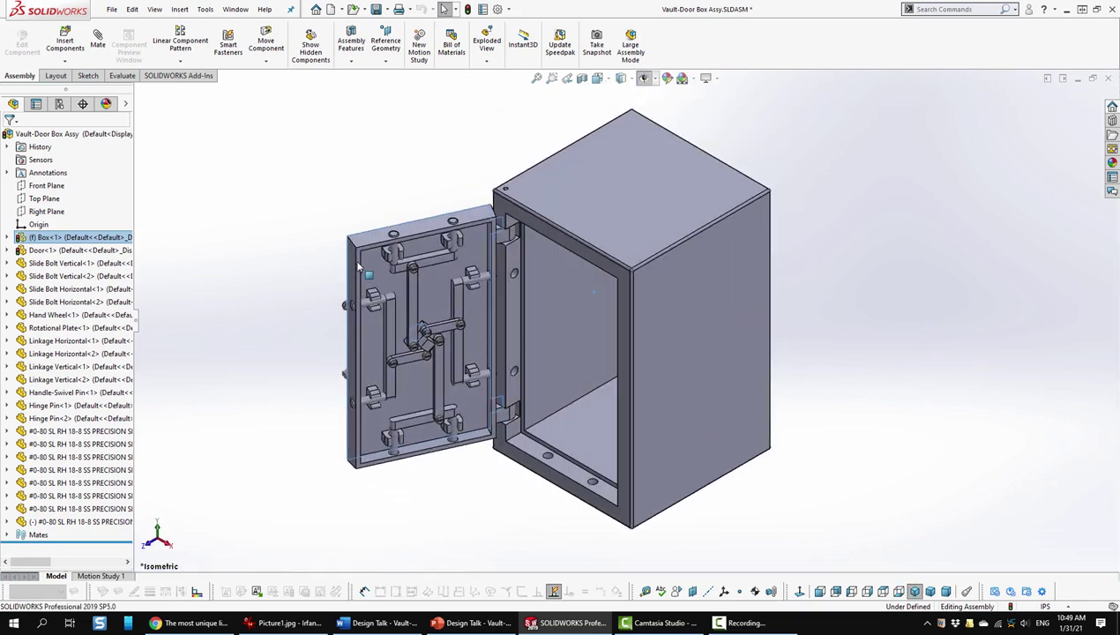
{"action": "scroll", "coordinate": [488, 338], "scroll_direction": "down", "scroll_amount": 5}
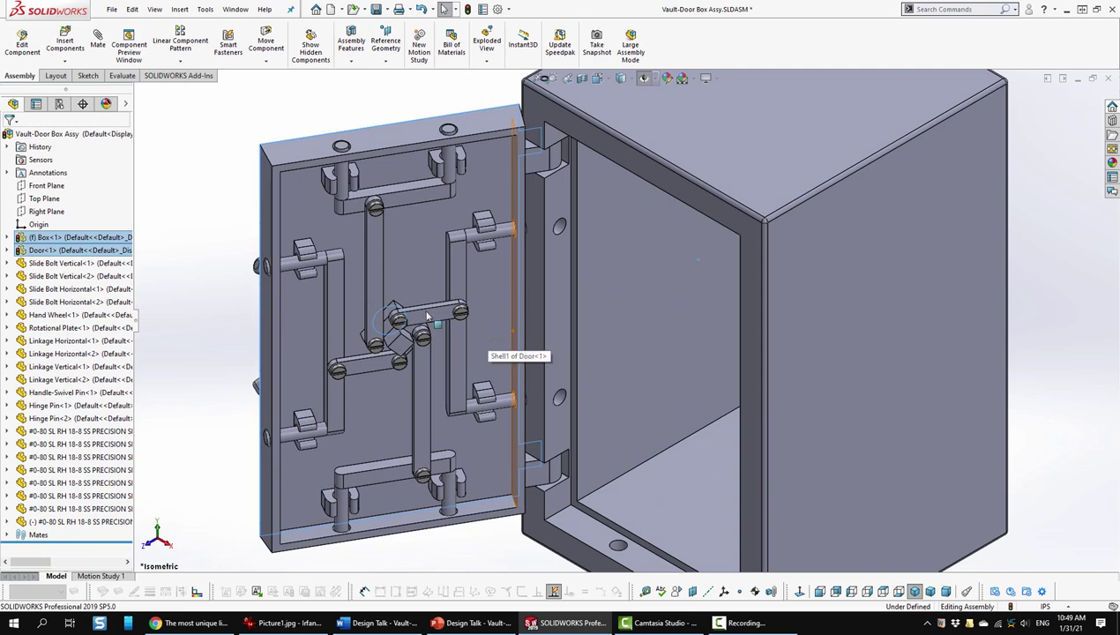
Isolate the first Slide Bolt Vertical component, start editing it in the assembly, and expand its feature list.
{"action": "left_click", "coordinate": [333, 279]}
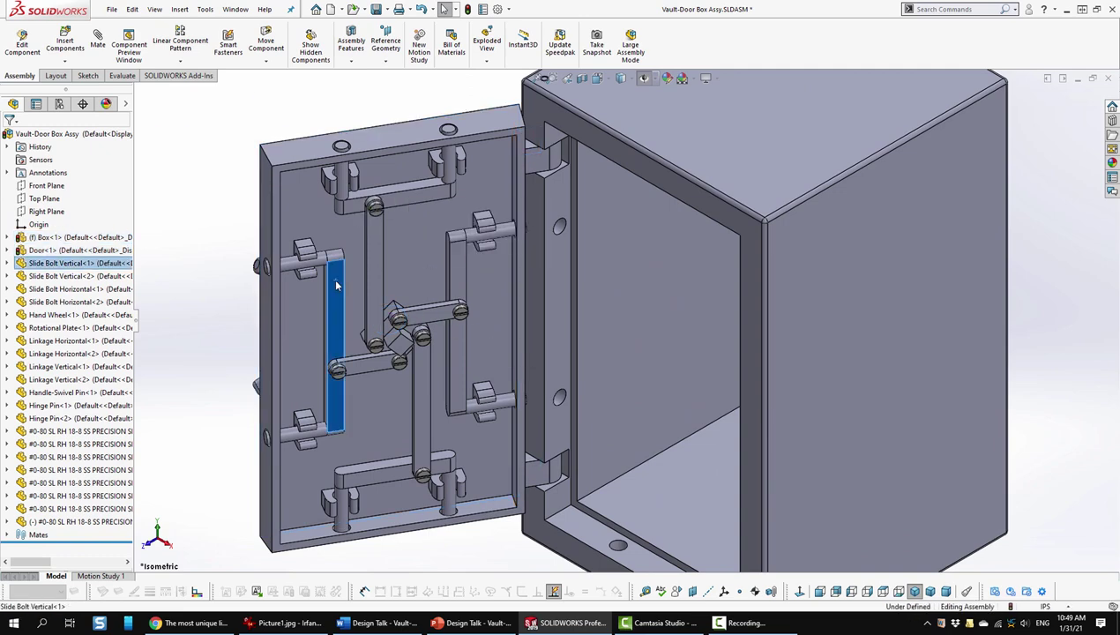
{"action": "right_click", "coordinate": [333, 278]}
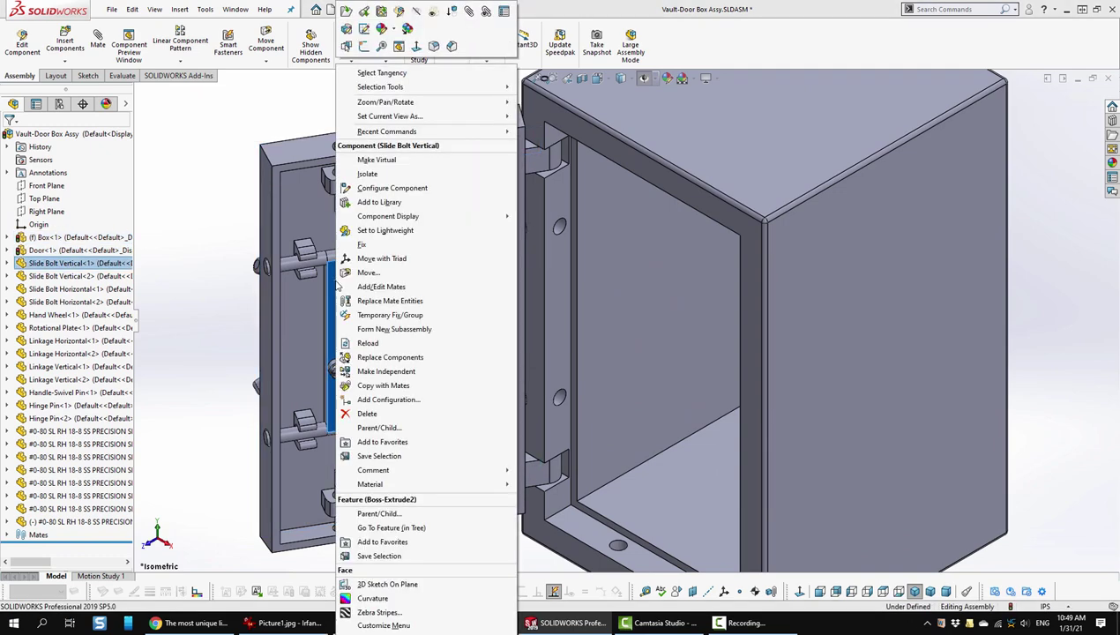
{"action": "left_click", "coordinate": [369, 171]}
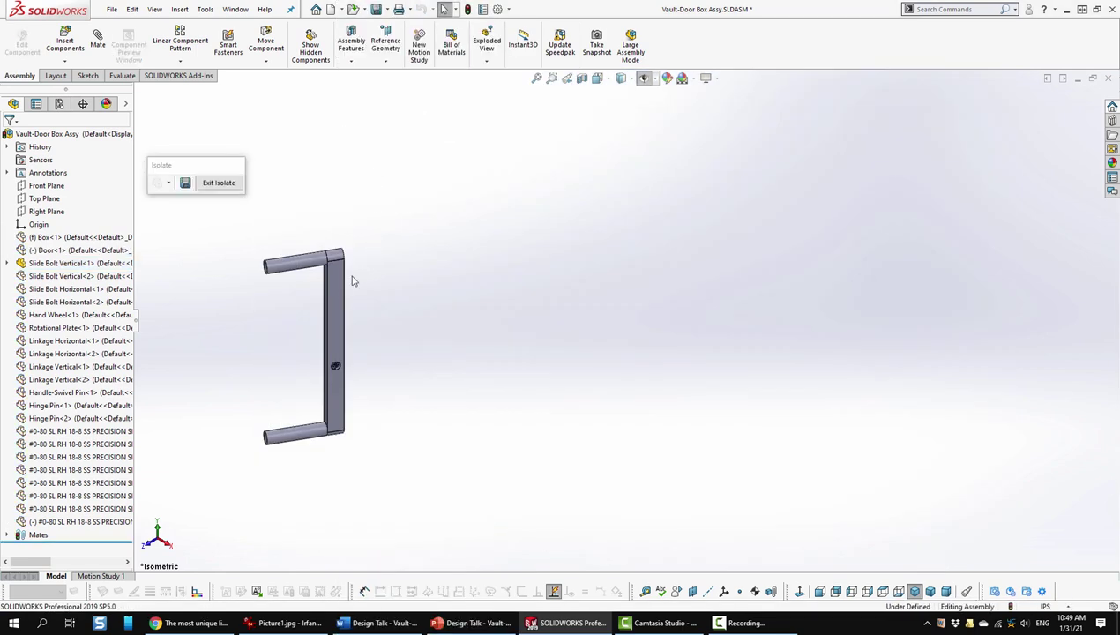
{"action": "right_click", "coordinate": [337, 296]}
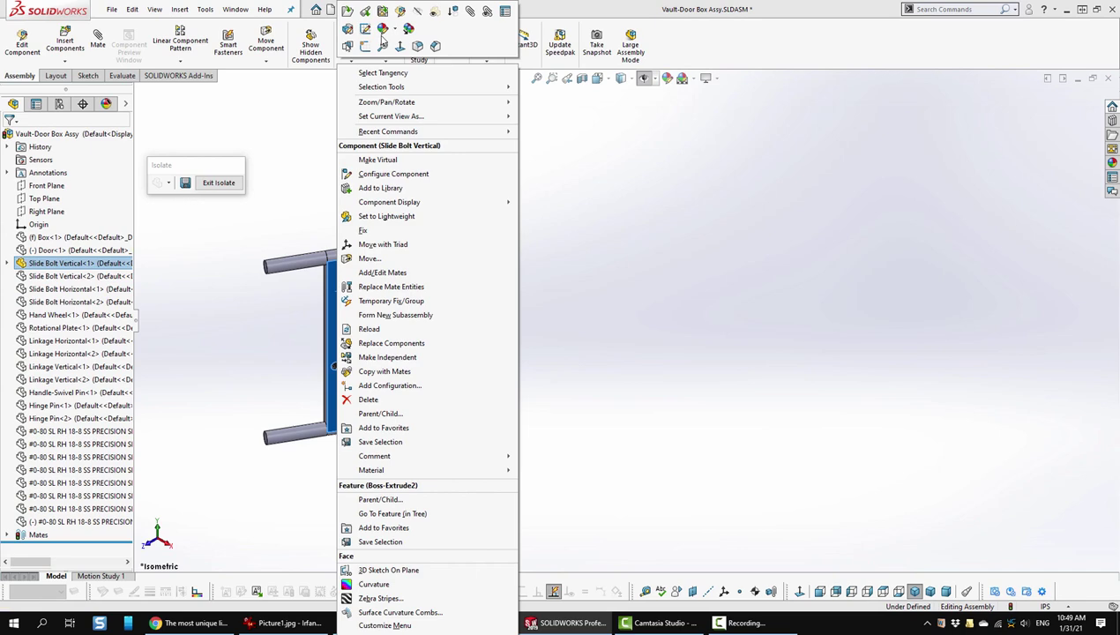
{"action": "left_click", "coordinate": [399, 17]}
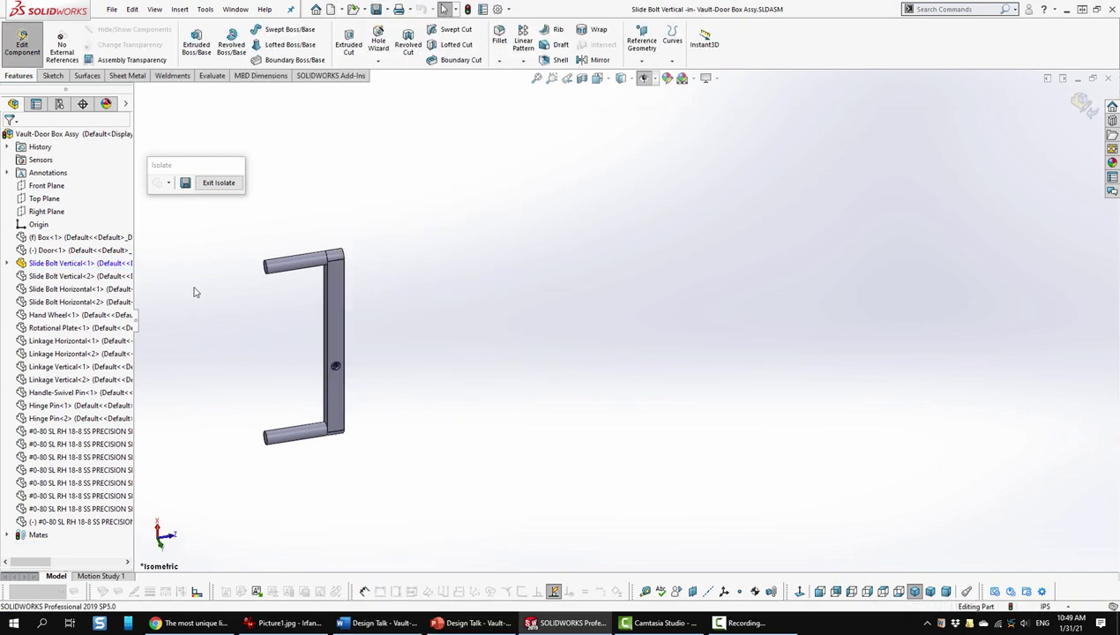
{"action": "left_click", "coordinate": [7, 263]}
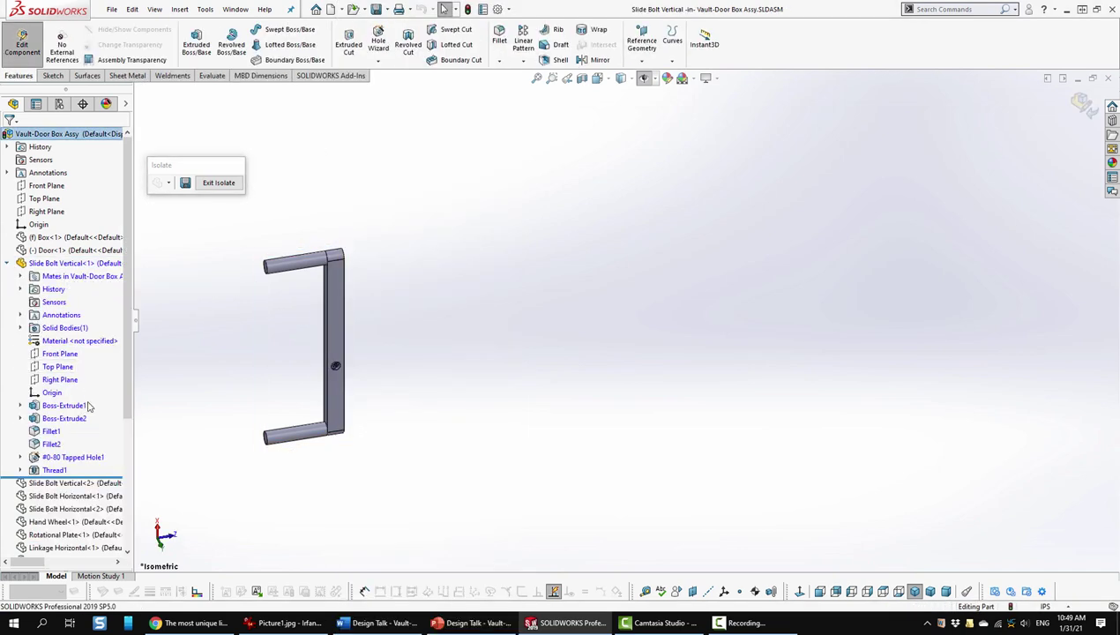
Roll the Slide Bolt Vertical part back to just after Boss-Extrude1 and highlight that feature's Sketch1 to examine the two bolt pins.
{"action": "left_click_drag", "start_coordinate": [107, 475], "coordinate": [104, 413]}
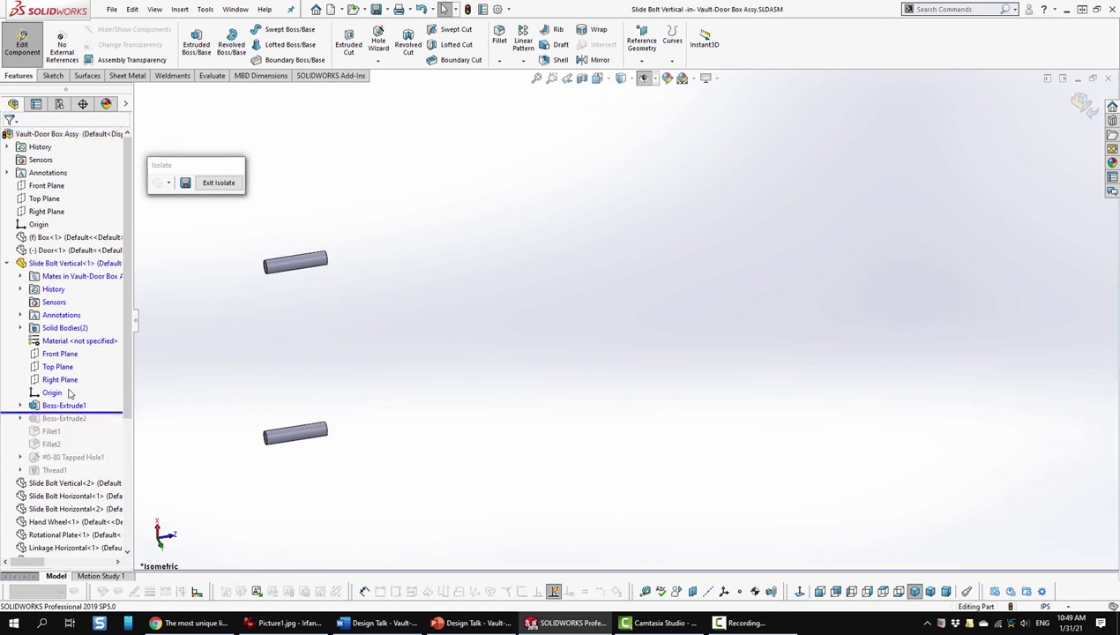
{"action": "left_click", "coordinate": [21, 405]}
{"action": "left_click", "coordinate": [62, 418]}
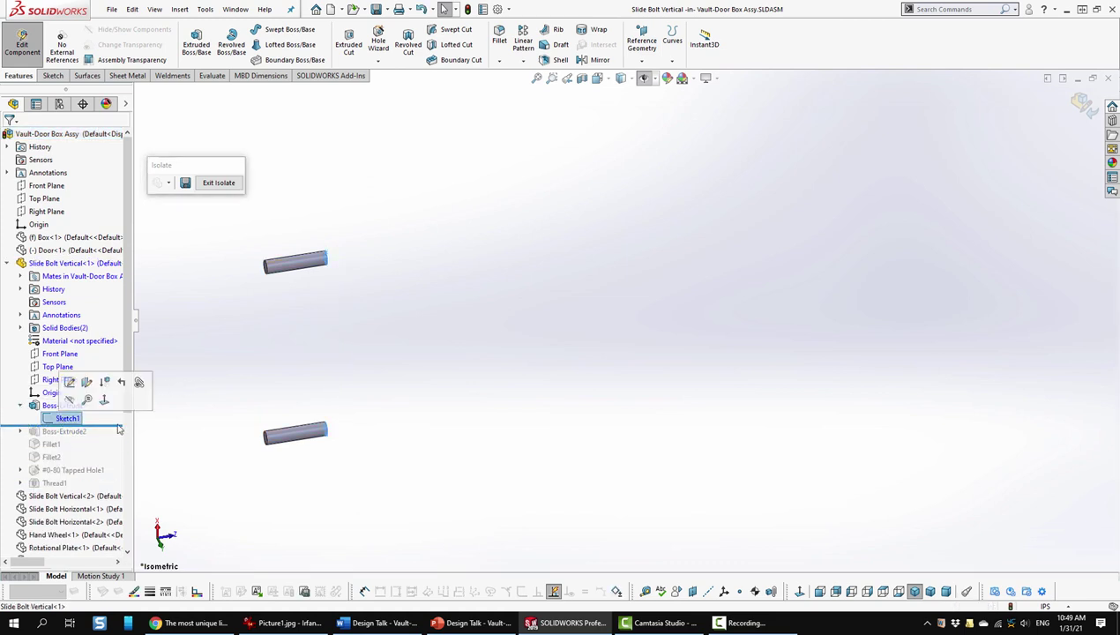
{"action": "mouse_move", "coordinate": [285, 452]}
{"action": "middle_mouse_down"}
{"action": "mouse_move", "coordinate": [333, 425]}
{"action": "mouse_move", "coordinate": [285, 415]}
{"action": "mouse_move", "coordinate": [210, 430]}
{"action": "middle_mouse_up"}
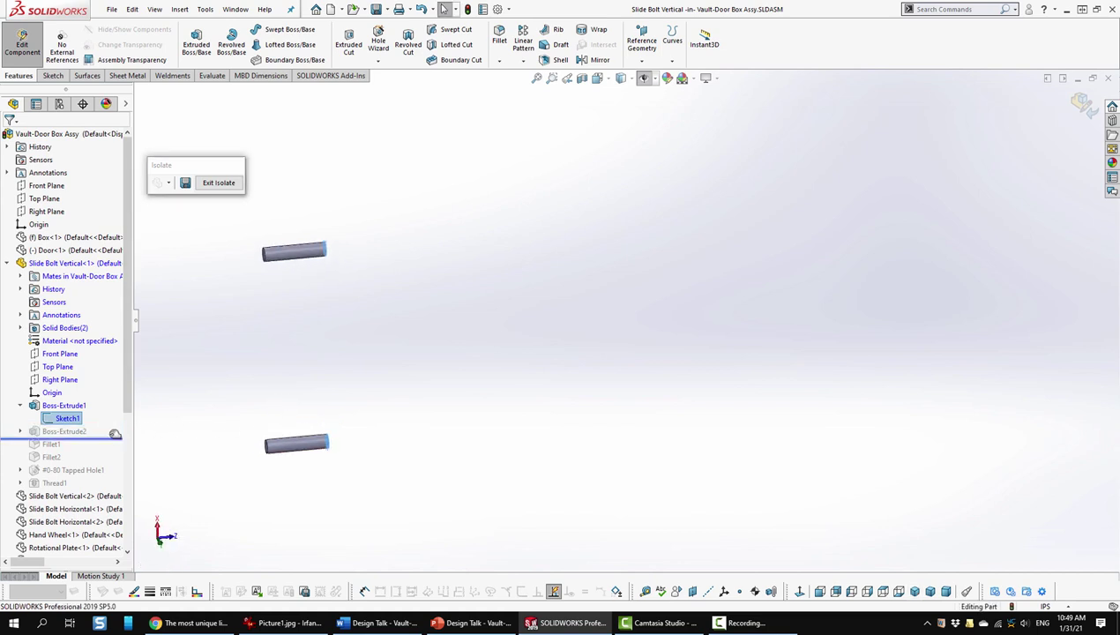
Roll the Slide Bolt Vertical part forward through Boss-Extrude2, Fillet1 and Fillet2 to review the connecting bar and its rounded edges.
{"action": "left_click_drag", "start_coordinate": [115, 434], "coordinate": [238, 440]}
{"action": "middle_click_drag", "start_coordinate": [300, 436], "coordinate": [325, 364]}
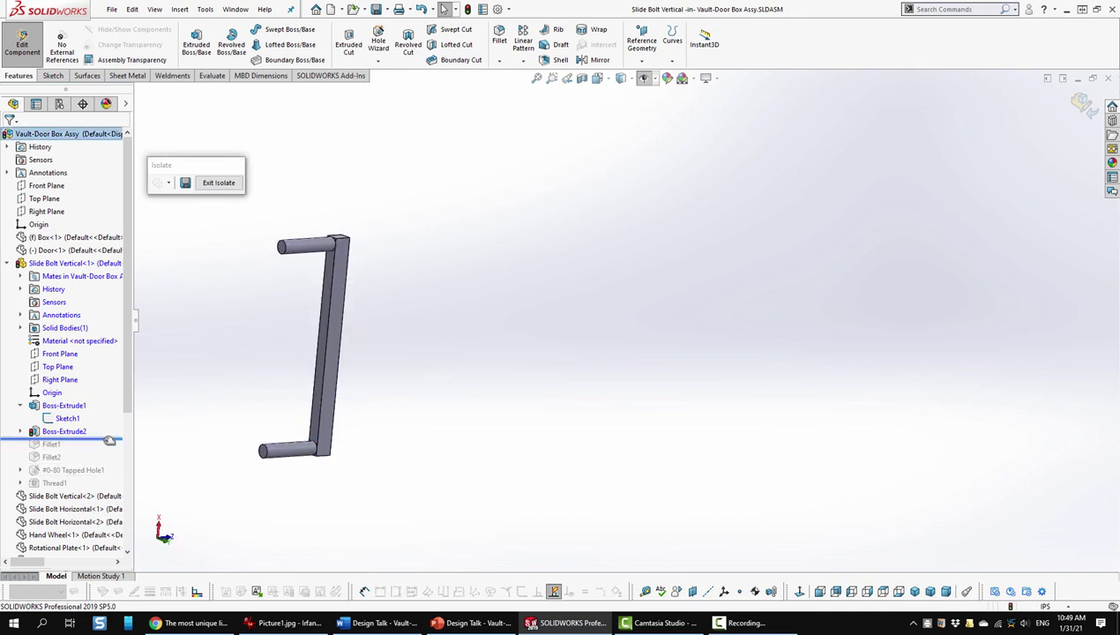
{"action": "left_click_drag", "start_coordinate": [106, 437], "coordinate": [106, 460]}
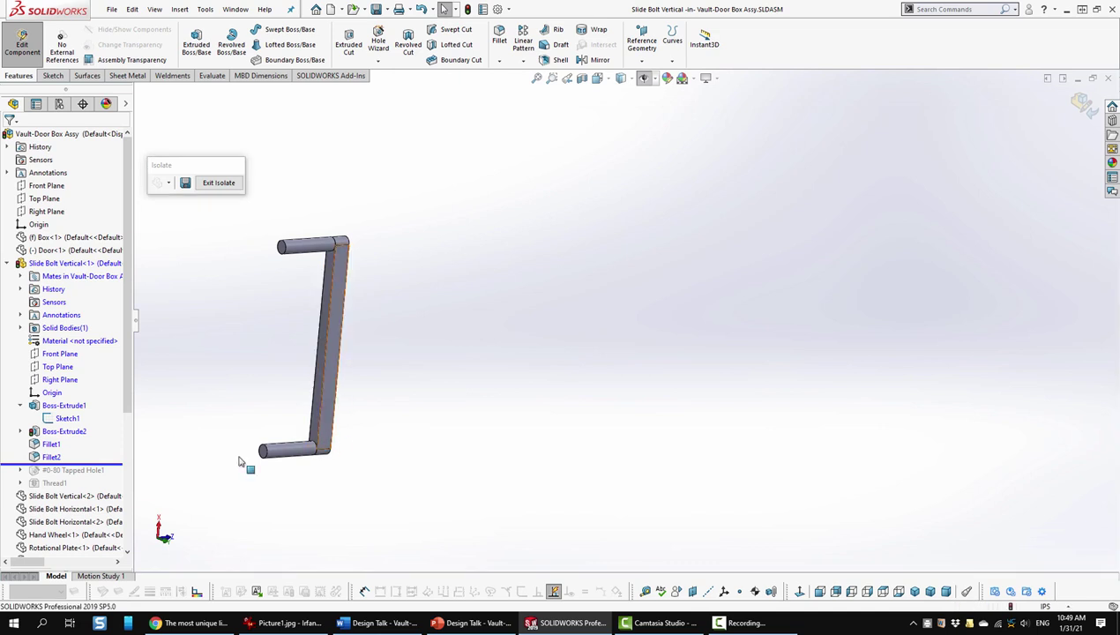
Roll the Slide Bolt Vertical part forward through the #0-80 Tapped Hole1 and Thread1 to review the threaded hole in the bar.
{"action": "left_click_drag", "start_coordinate": [121, 470], "coordinate": [121, 476]}
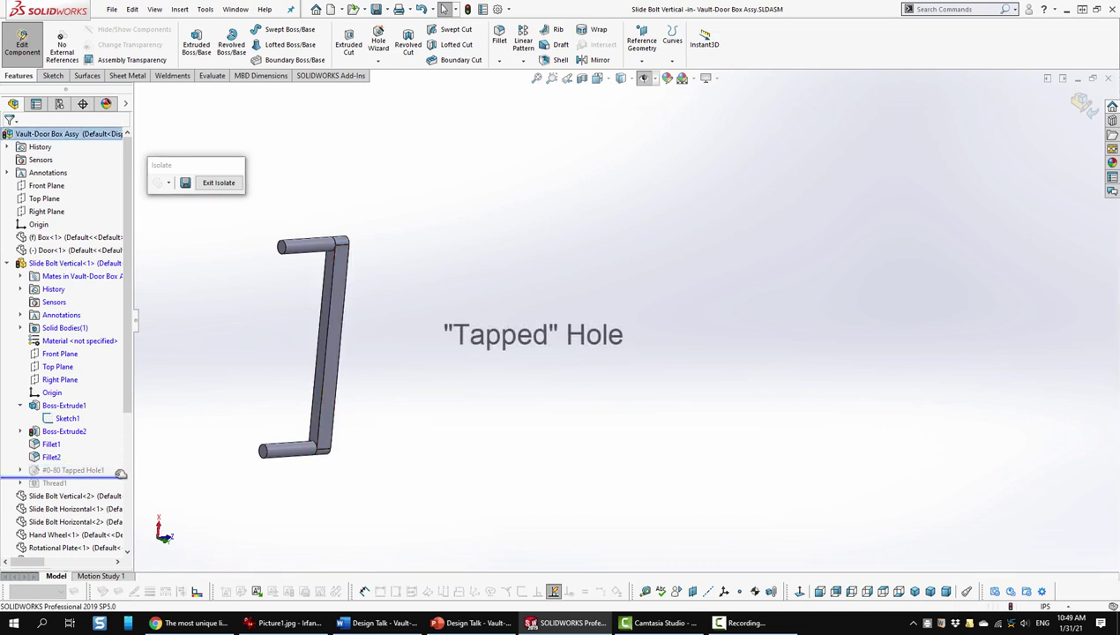
{"action": "scroll", "coordinate": [342, 388], "scroll_direction": "down", "scroll_amount": 5}
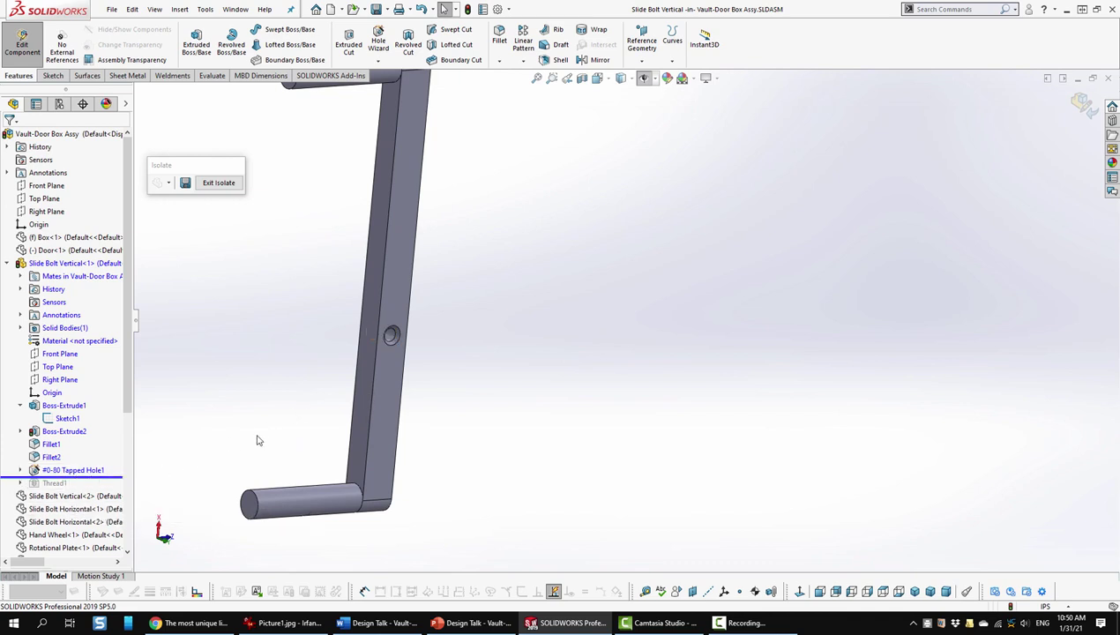
{"action": "left_click_drag", "start_coordinate": [110, 477], "coordinate": [110, 490]}
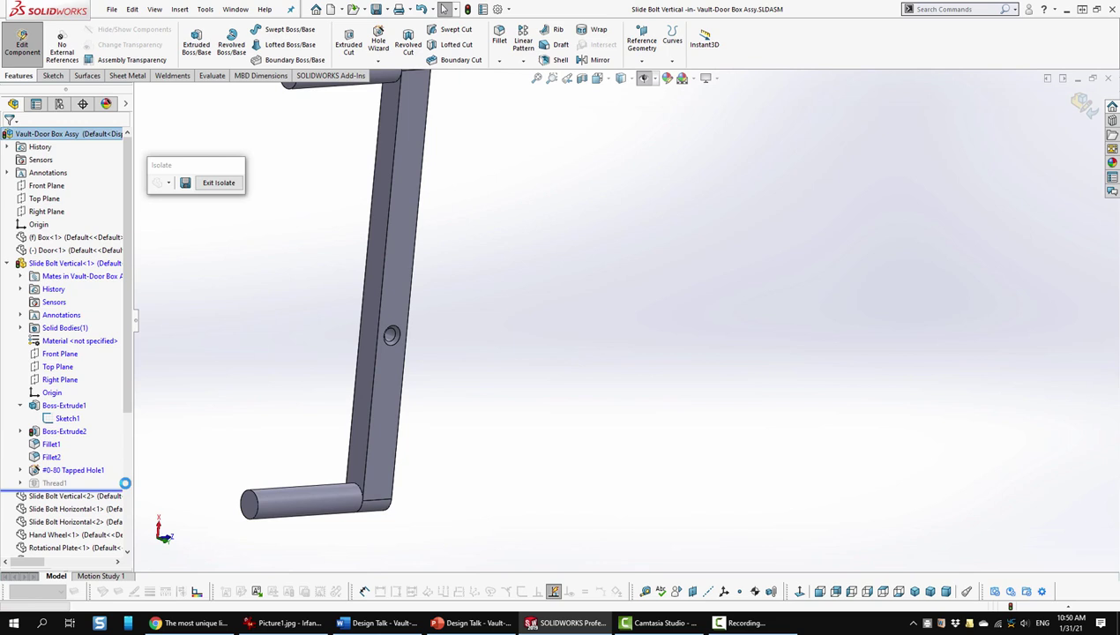
{"action": "middle_click_drag", "start_coordinate": [428, 405], "coordinate": [410, 390]}
{"action": "key", "text": "ctrl+1"}
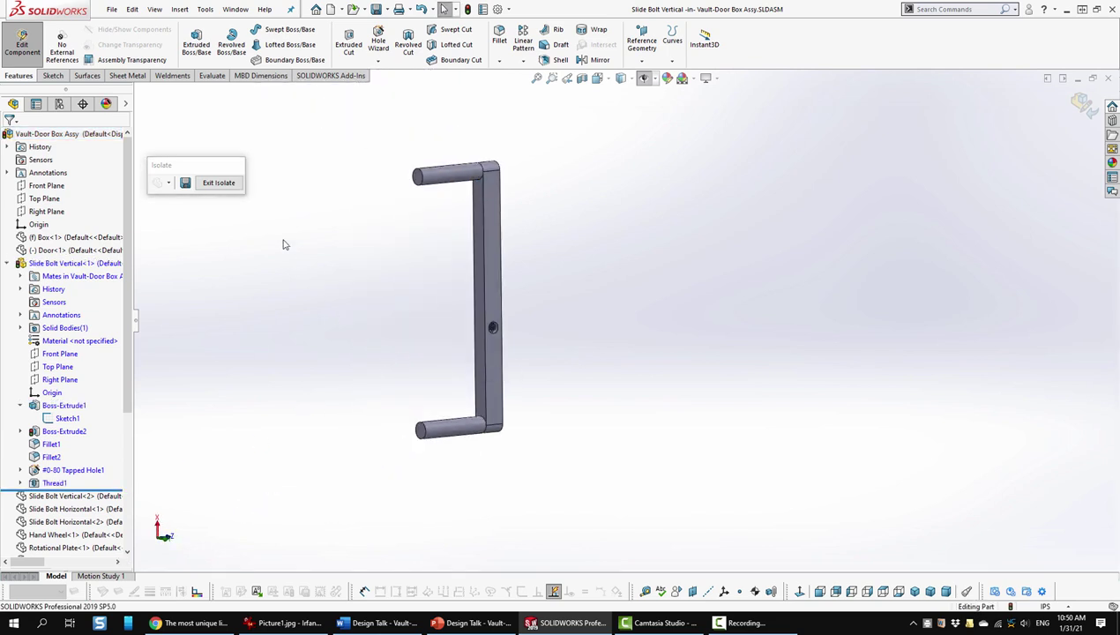
Finish editing the Slide Bolt Vertical part and end its isolation to bring back the full assembly.
{"action": "left_click", "coordinate": [17, 48]}
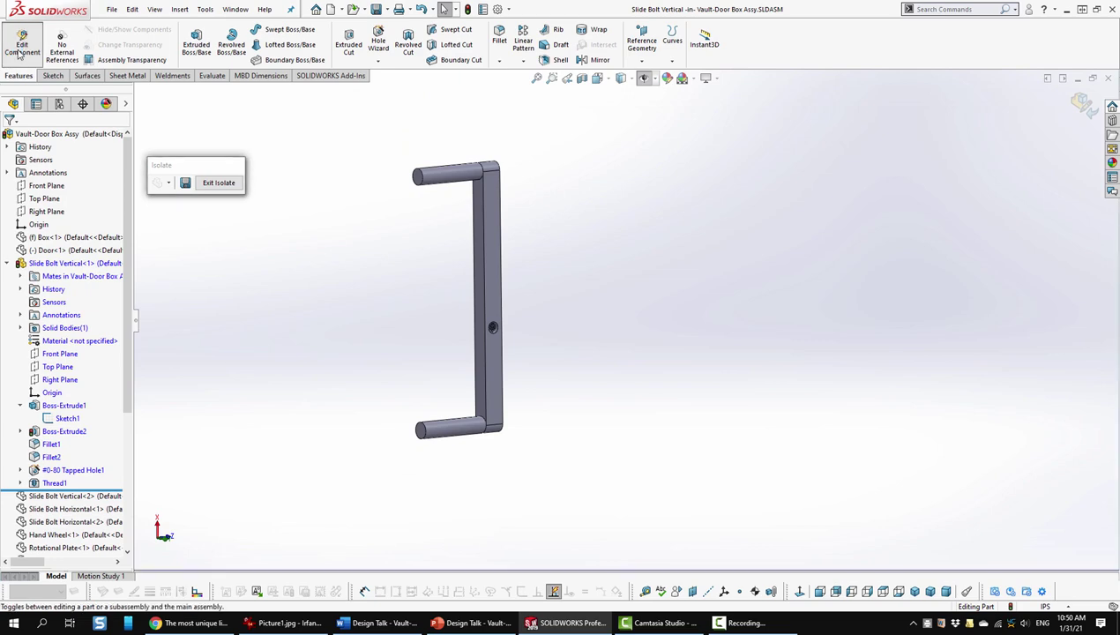
{"action": "left_click", "coordinate": [211, 183]}
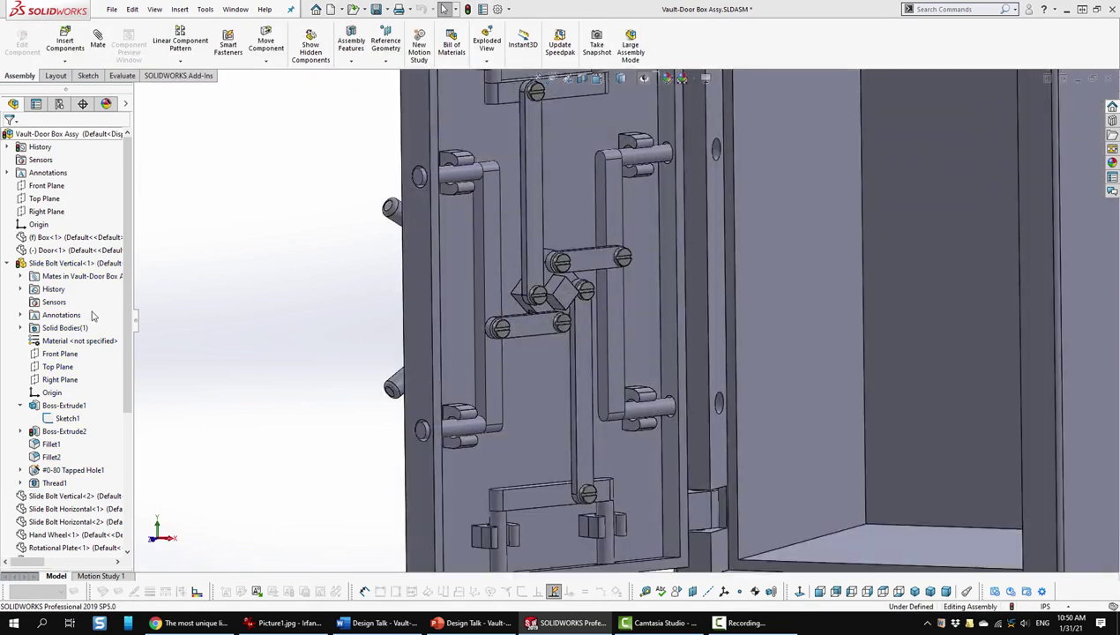
Isolate the Hand Wheel component and open it for editing within the assembly.
{"action": "scroll", "coordinate": [56, 280], "scroll_direction": "down", "scroll_amount": 4}
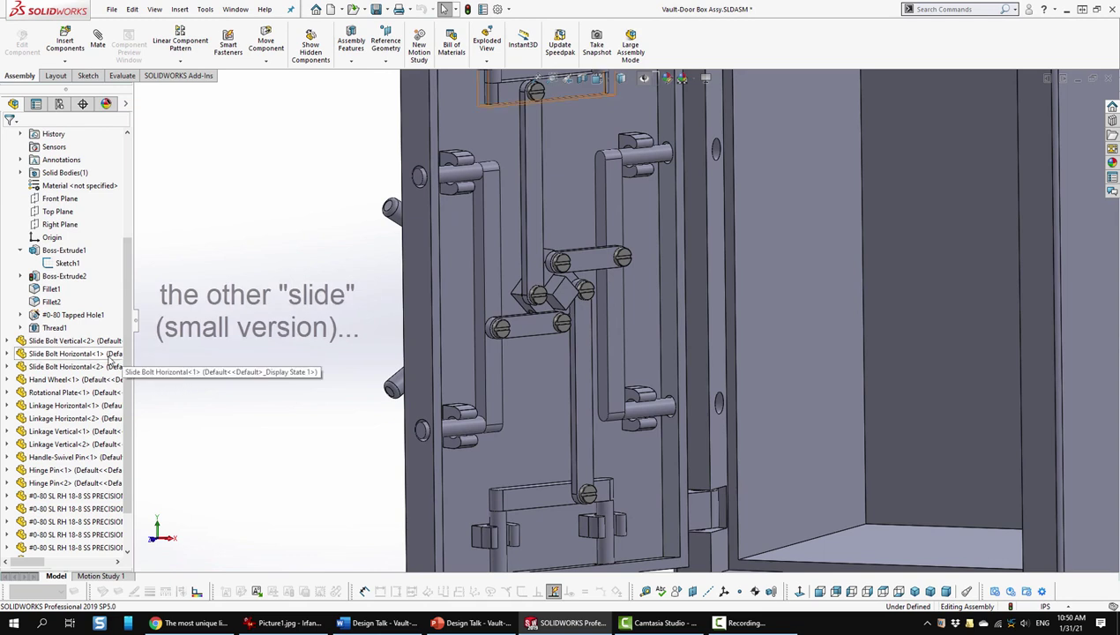
{"action": "left_click", "coordinate": [58, 379]}
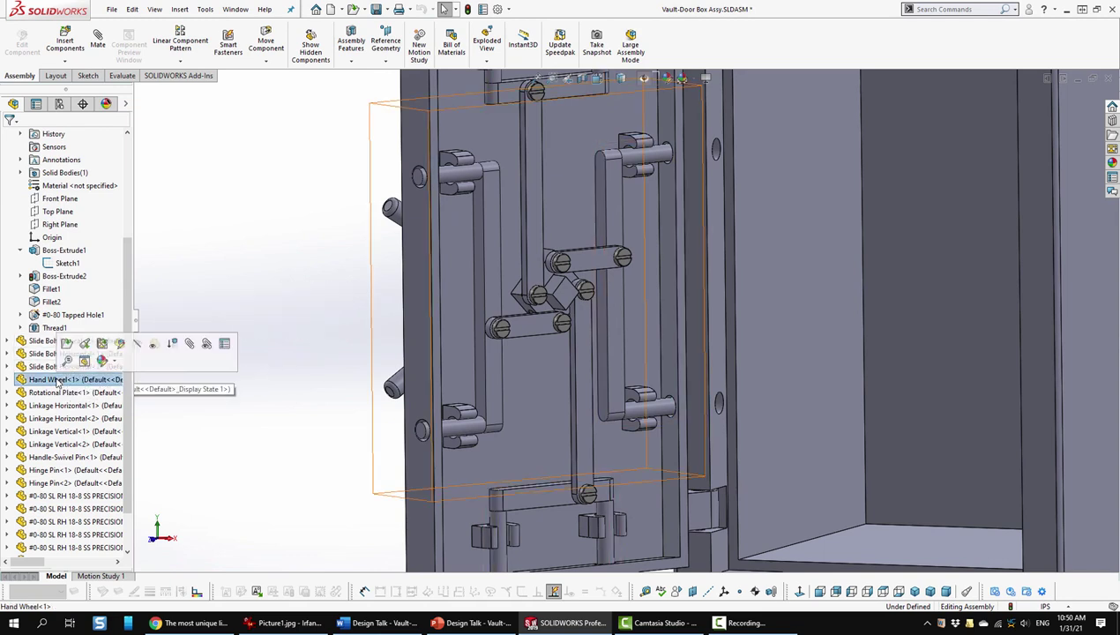
{"action": "right_click", "coordinate": [57, 381]}
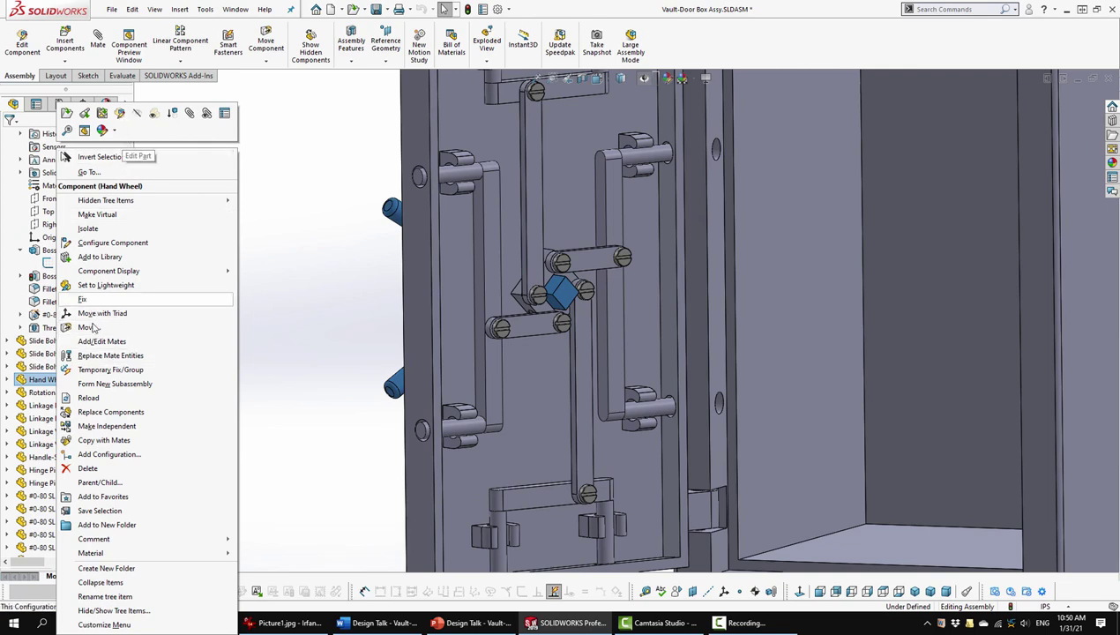
{"action": "left_click", "coordinate": [88, 228]}
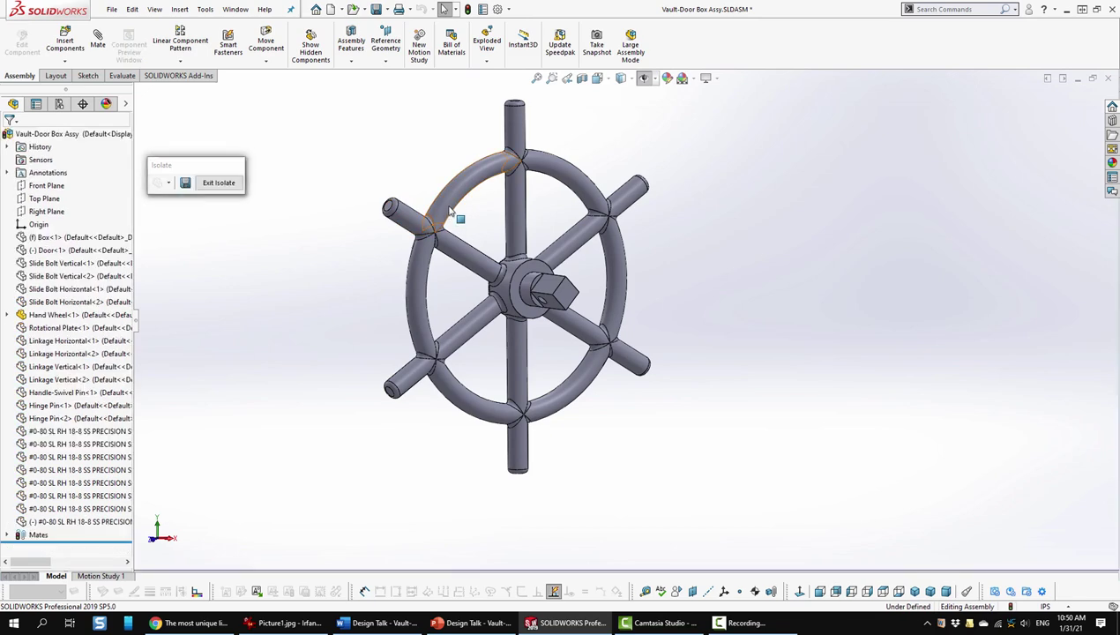
{"action": "left_click", "coordinate": [450, 215]}
{"action": "right_click", "coordinate": [452, 217]}
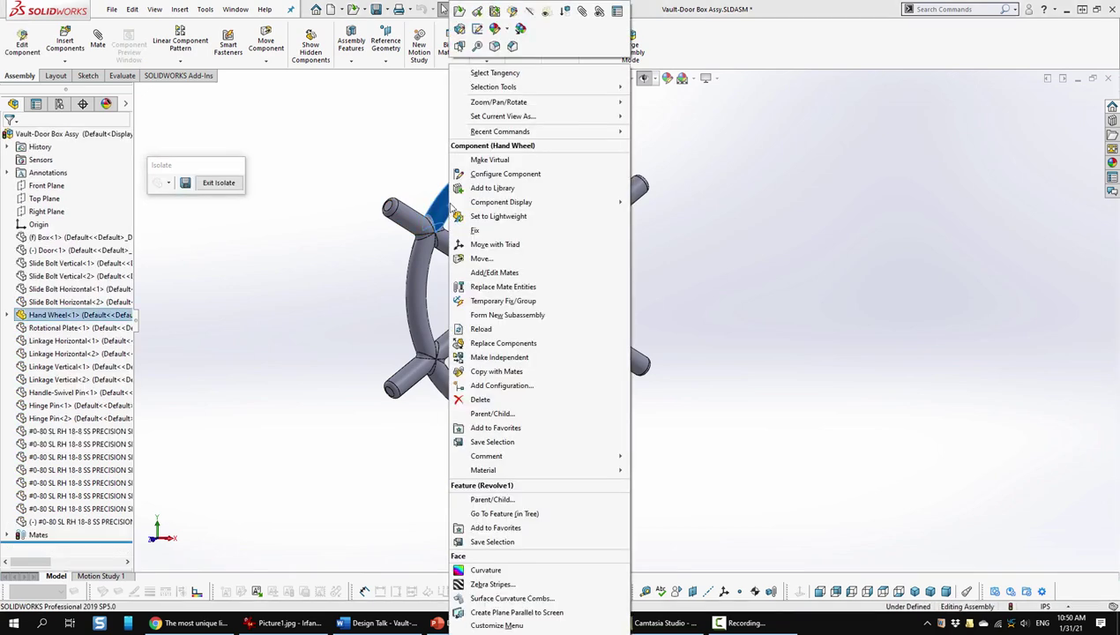
{"action": "left_click", "coordinate": [503, 14]}
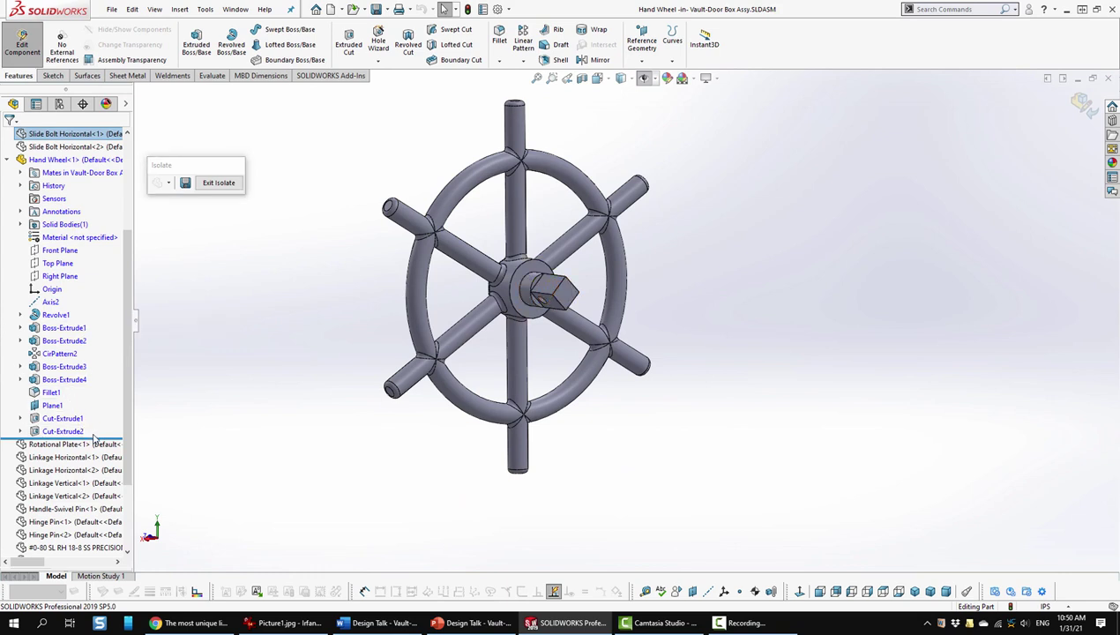
Roll the Hand Wheel part back to just after Revolve1 and highlight that feature's Sketch2 to examine the rim profile.
{"action": "left_click_drag", "start_coordinate": [95, 438], "coordinate": [88, 323]}
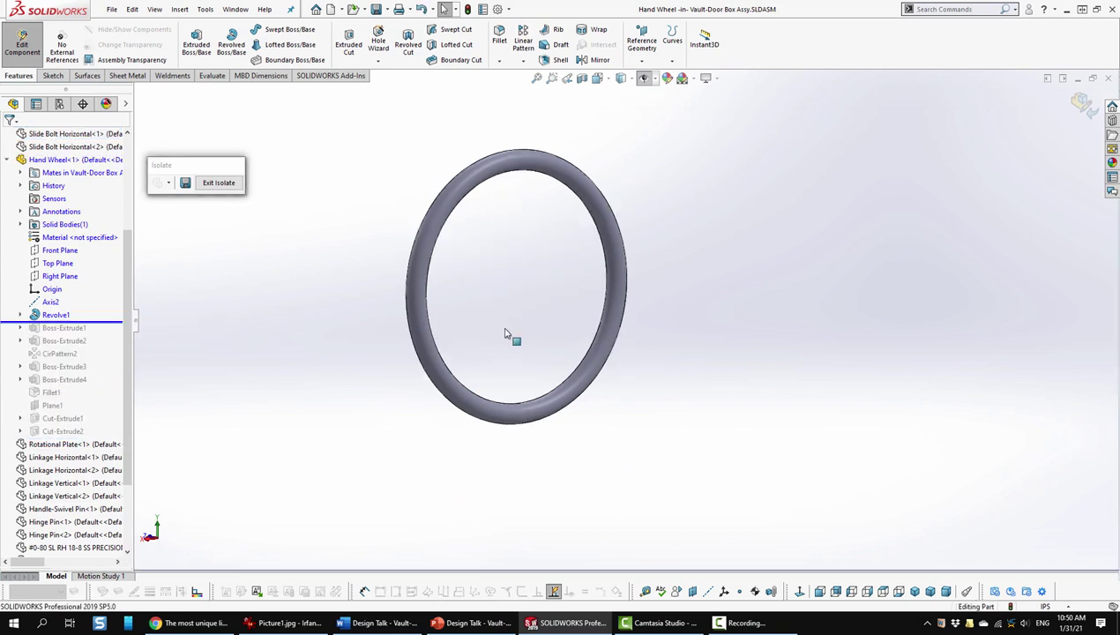
{"action": "left_click", "coordinate": [20, 315]}
{"action": "left_click", "coordinate": [62, 329]}
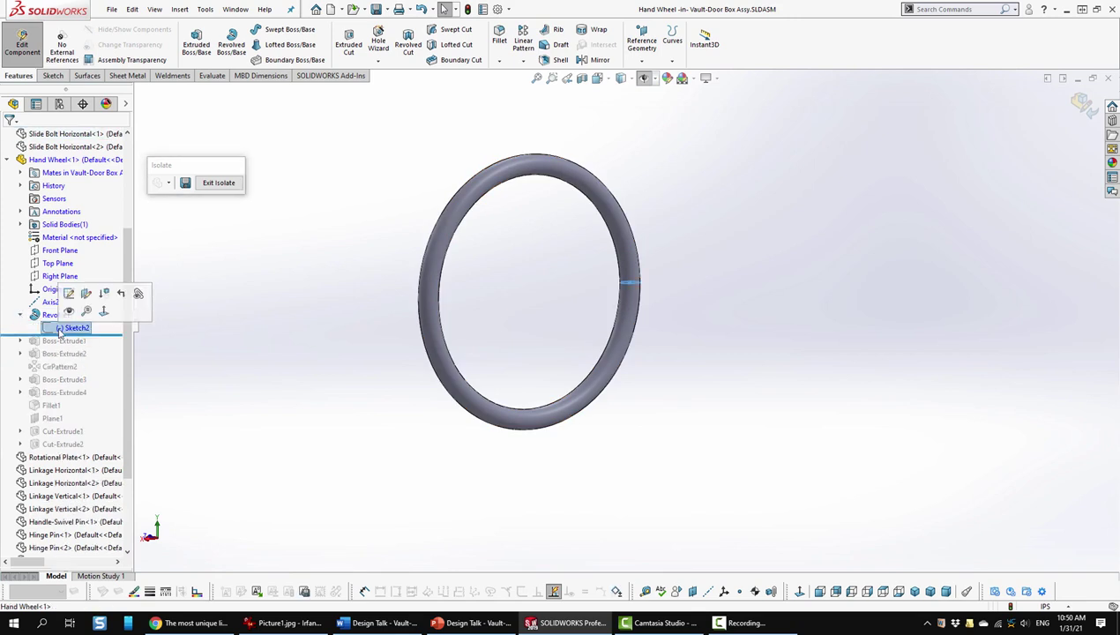
{"action": "left_click", "coordinate": [117, 338]}
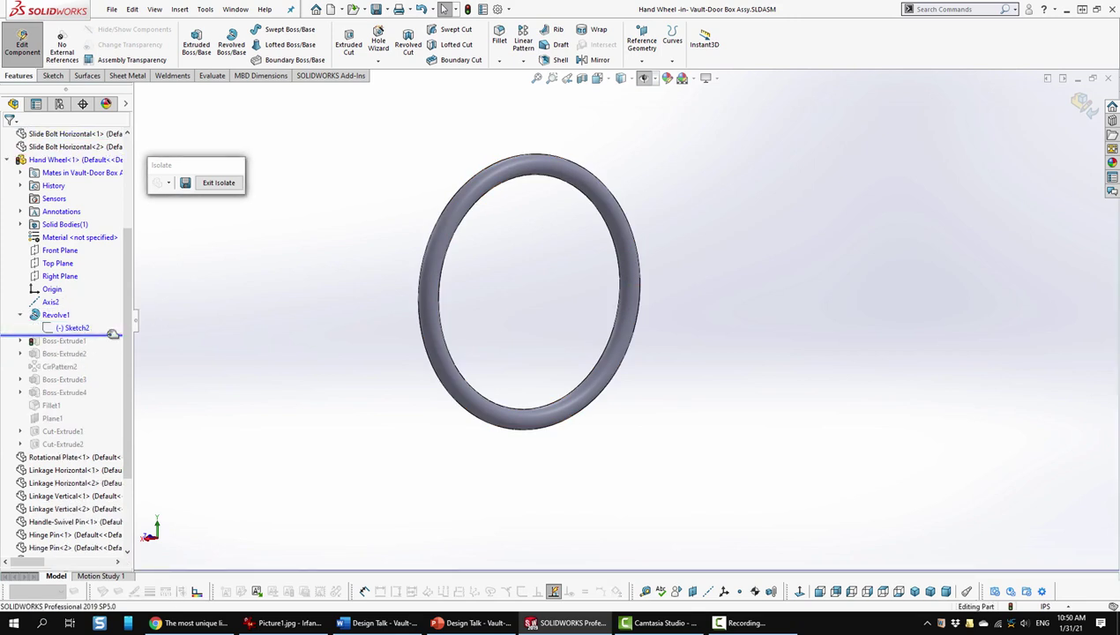
Roll the Hand Wheel part forward through Boss-Extrude1 and Boss-Extrude2, highlighting Sketch4, to review the hub and the first spoke.
{"action": "left_click_drag", "start_coordinate": [113, 333], "coordinate": [139, 349]}
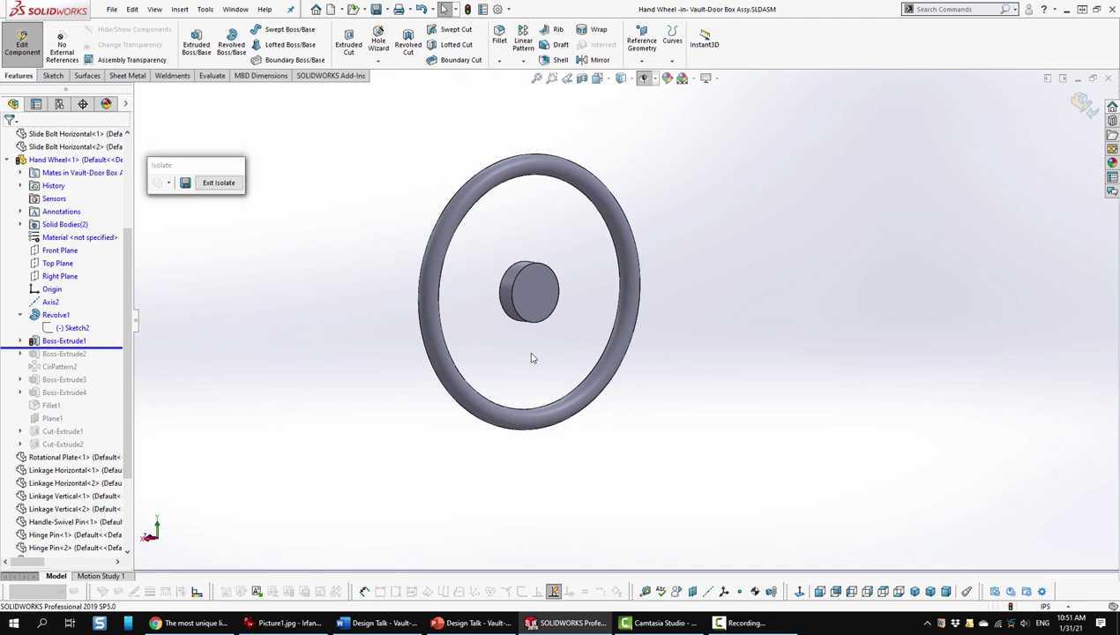
{"action": "middle_click_drag", "start_coordinate": [532, 358], "coordinate": [564, 407]}
{"action": "left_click_drag", "start_coordinate": [113, 345], "coordinate": [115, 360]}
{"action": "middle_click_drag", "start_coordinate": [432, 319], "coordinate": [431, 428]}
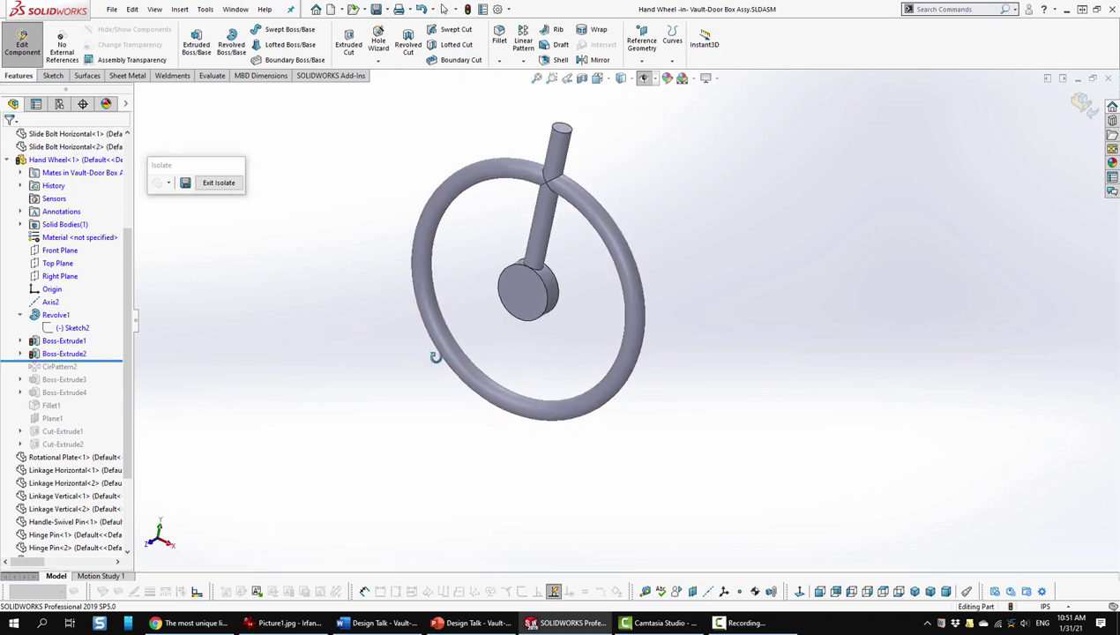
{"action": "left_click", "coordinate": [20, 354]}
{"action": "left_click", "coordinate": [67, 366]}
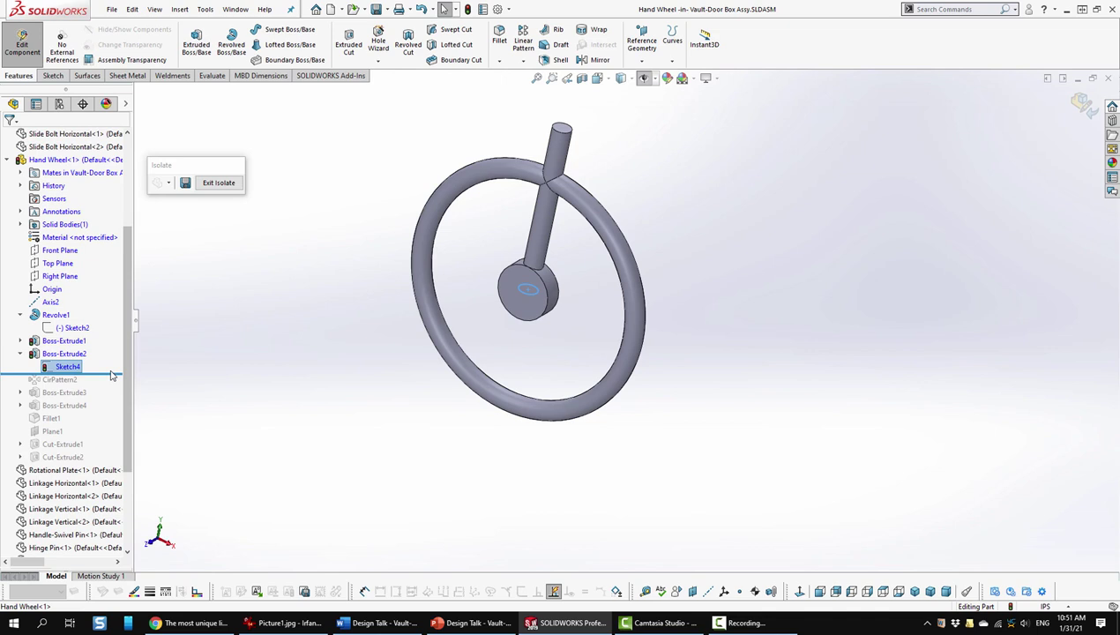
Roll the Hand Wheel part forward through CirPattern2, Boss-Extrude3 and Boss-Extrude4 to review the patterned spokes, hub extension and shaft.
{"action": "left_click_drag", "start_coordinate": [115, 373], "coordinate": [113, 381]}
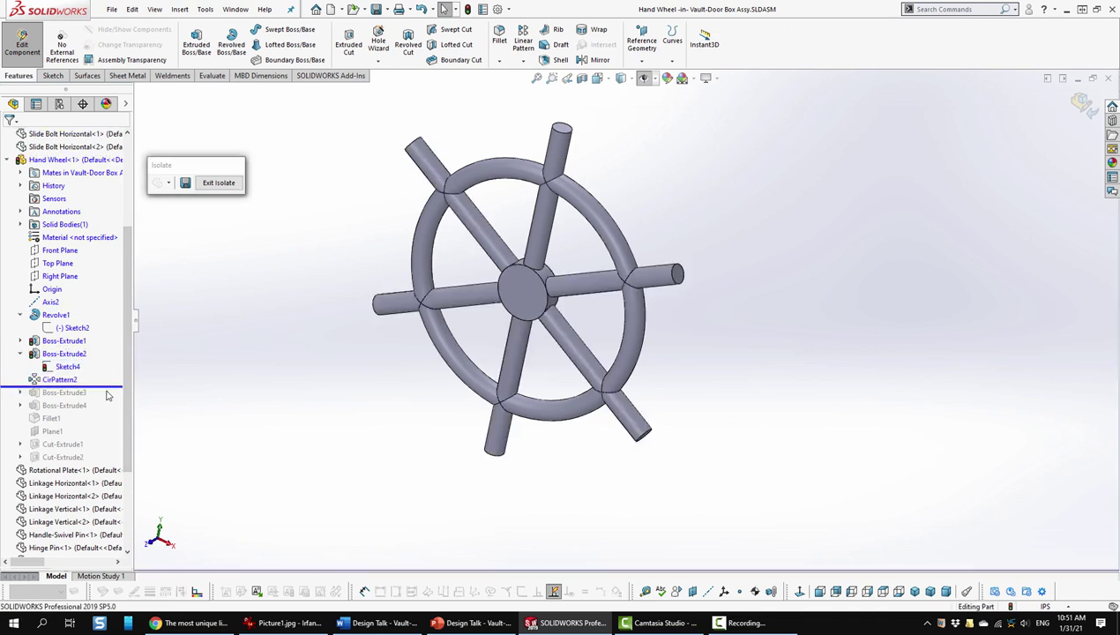
{"action": "left_click_drag", "start_coordinate": [113, 387], "coordinate": [110, 398]}
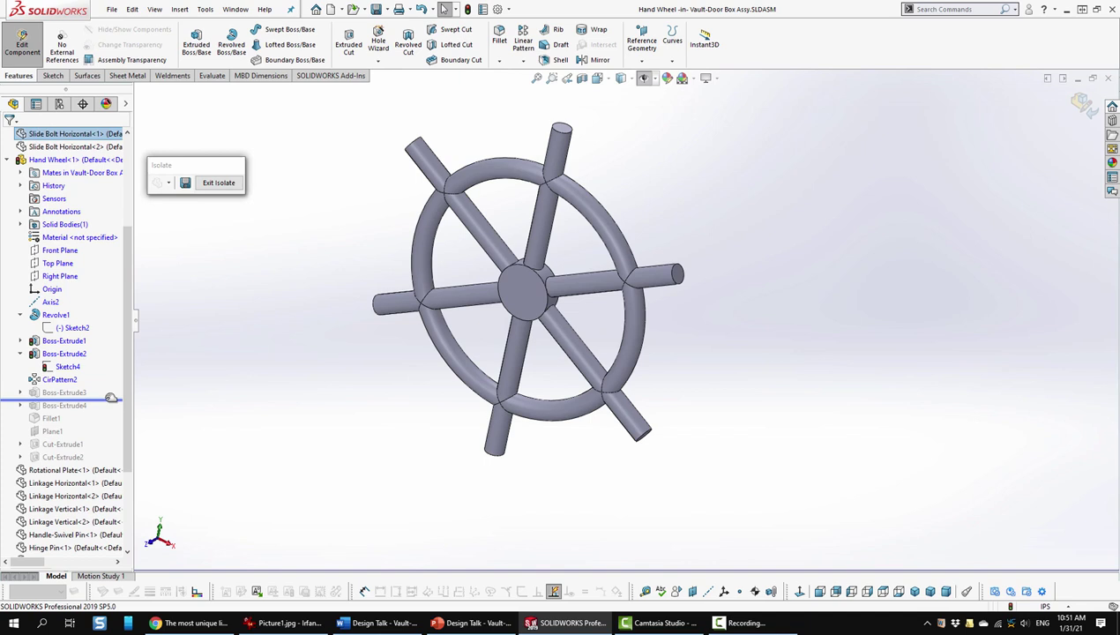
{"action": "middle_click_drag", "start_coordinate": [318, 444], "coordinate": [139, 397]}
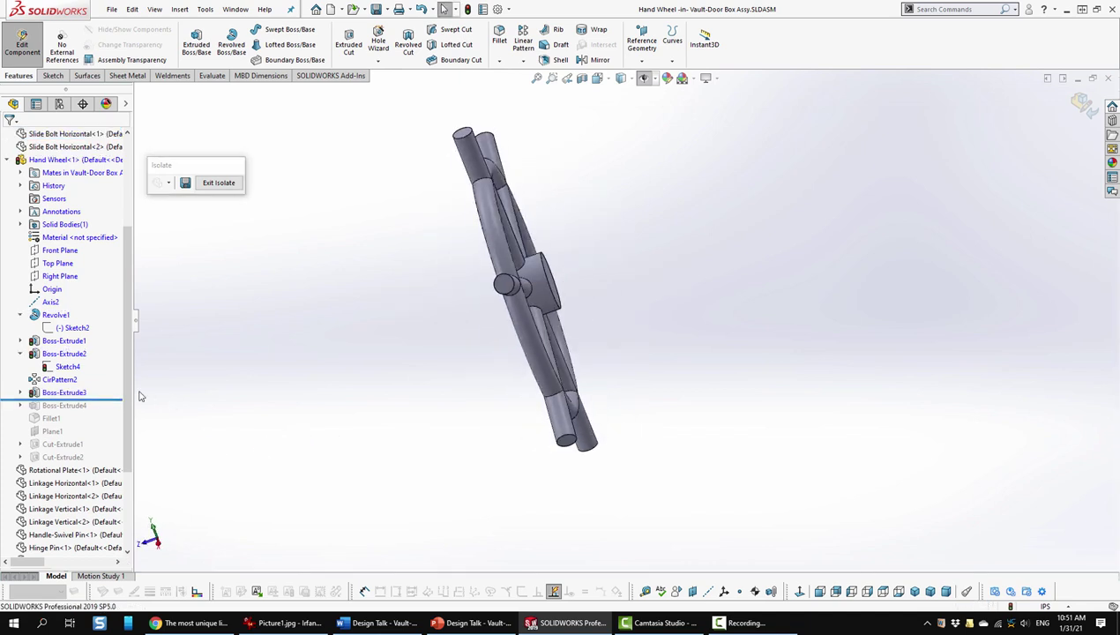
{"action": "left_click_drag", "start_coordinate": [113, 400], "coordinate": [112, 411]}
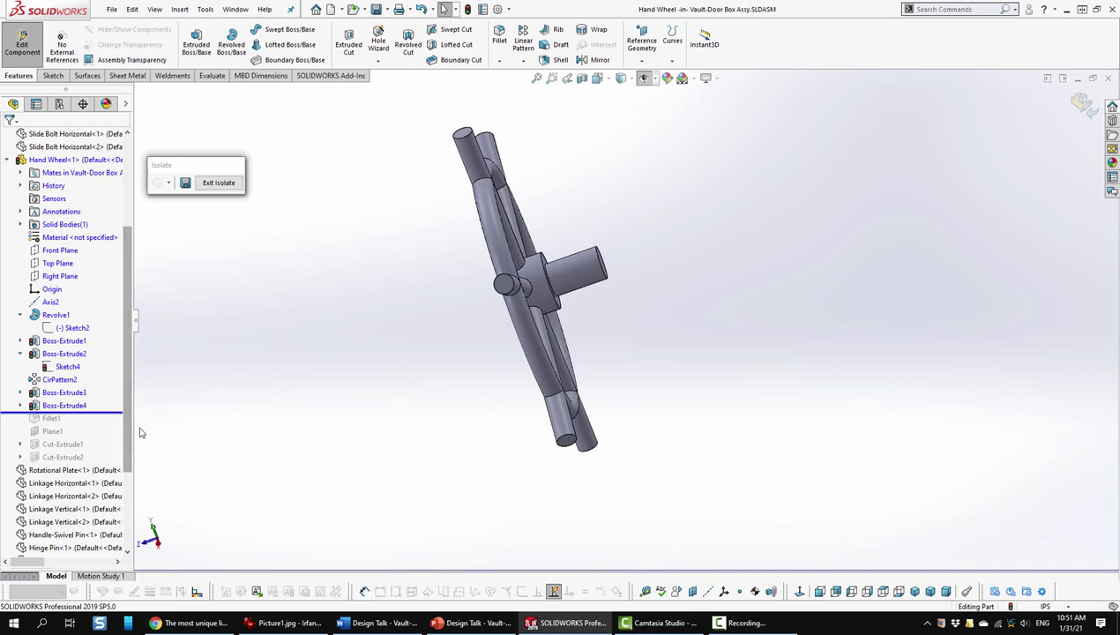
Roll the Hand Wheel part forward through Fillet1 and Plane1, highlighting the plane to examine where it crosses the shaft.
{"action": "left_click_drag", "start_coordinate": [123, 412], "coordinate": [118, 424]}
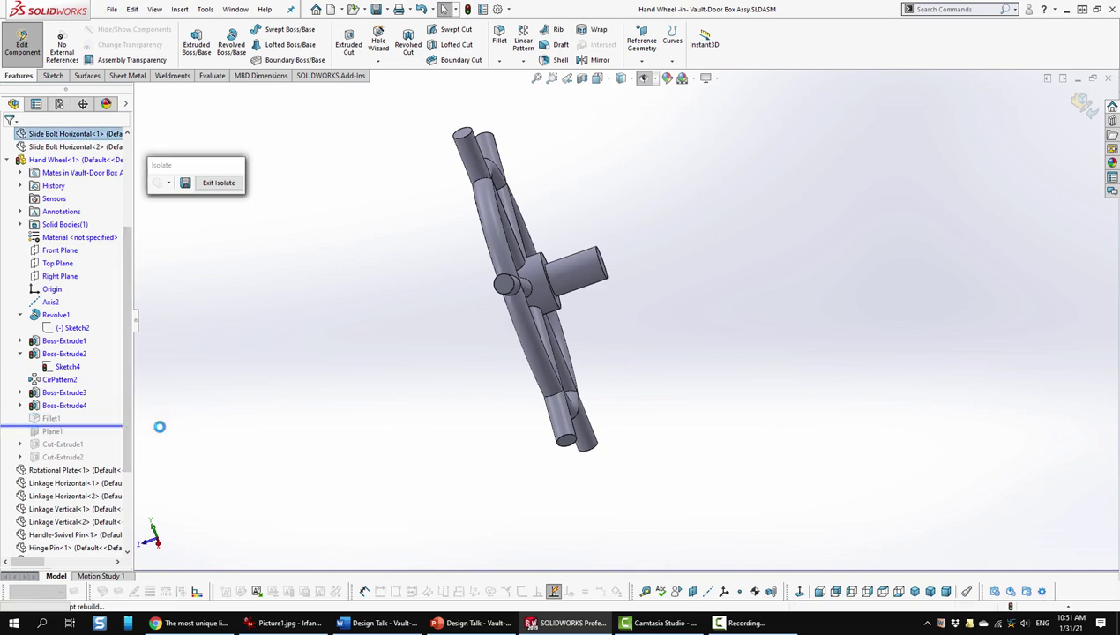
{"action": "middle_click_drag", "start_coordinate": [320, 432], "coordinate": [141, 443]}
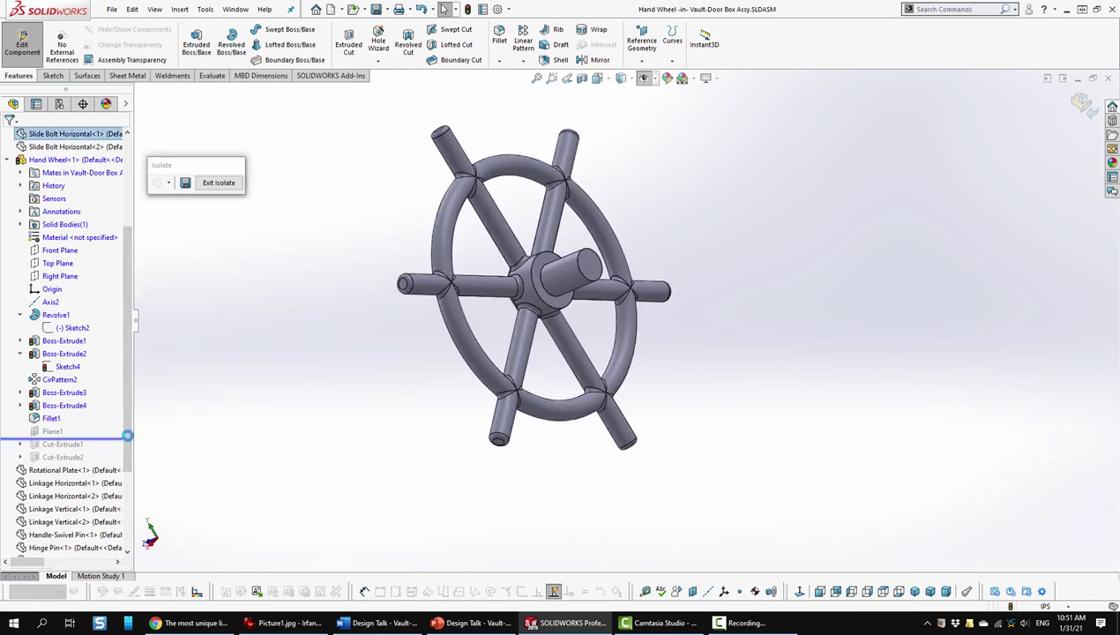
{"action": "left_click", "coordinate": [53, 432]}
{"action": "middle_click_drag", "start_coordinate": [318, 440], "coordinate": [406, 410]}
{"action": "scroll", "coordinate": [619, 238], "scroll_direction": "down", "scroll_amount": 2}
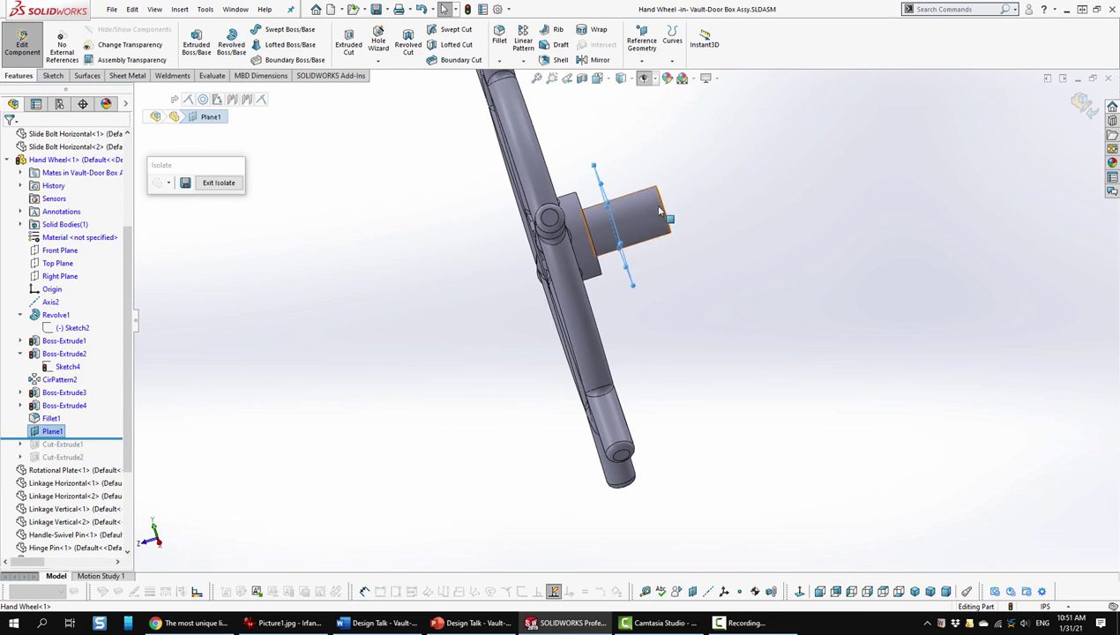
{"action": "middle_click_drag", "start_coordinate": [654, 308], "coordinate": [582, 366]}
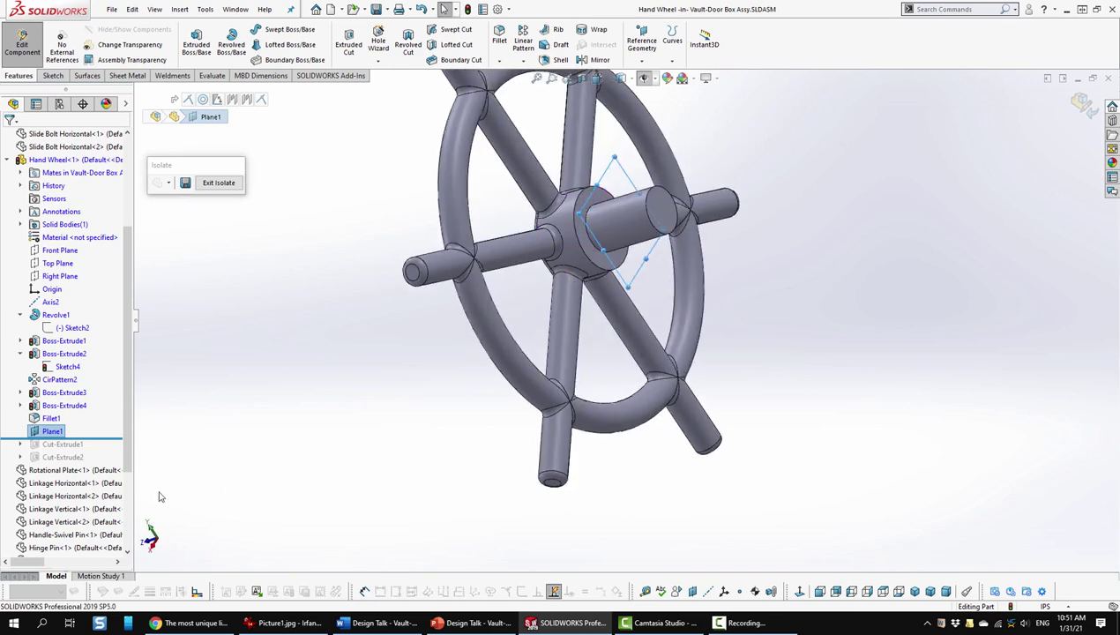
Roll the Hand Wheel part forward through Cut-Extrude1 and Cut-Extrude2 to review the squared shaft end and its hole.
{"action": "left_click_drag", "start_coordinate": [108, 438], "coordinate": [107, 448]}
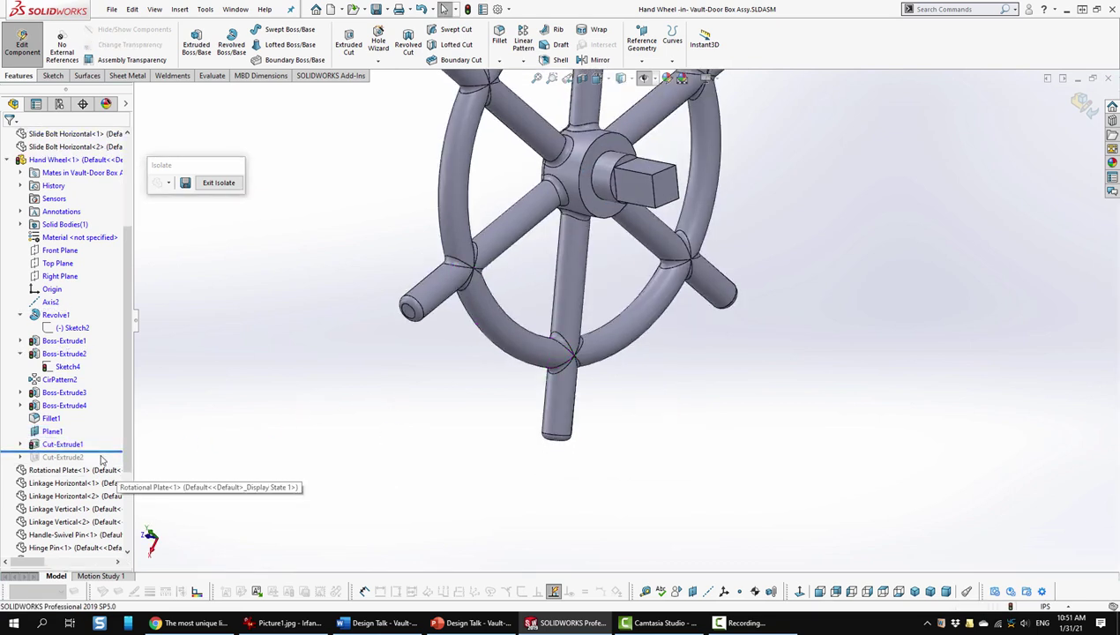
{"action": "left_click_drag", "start_coordinate": [108, 453], "coordinate": [108, 464]}
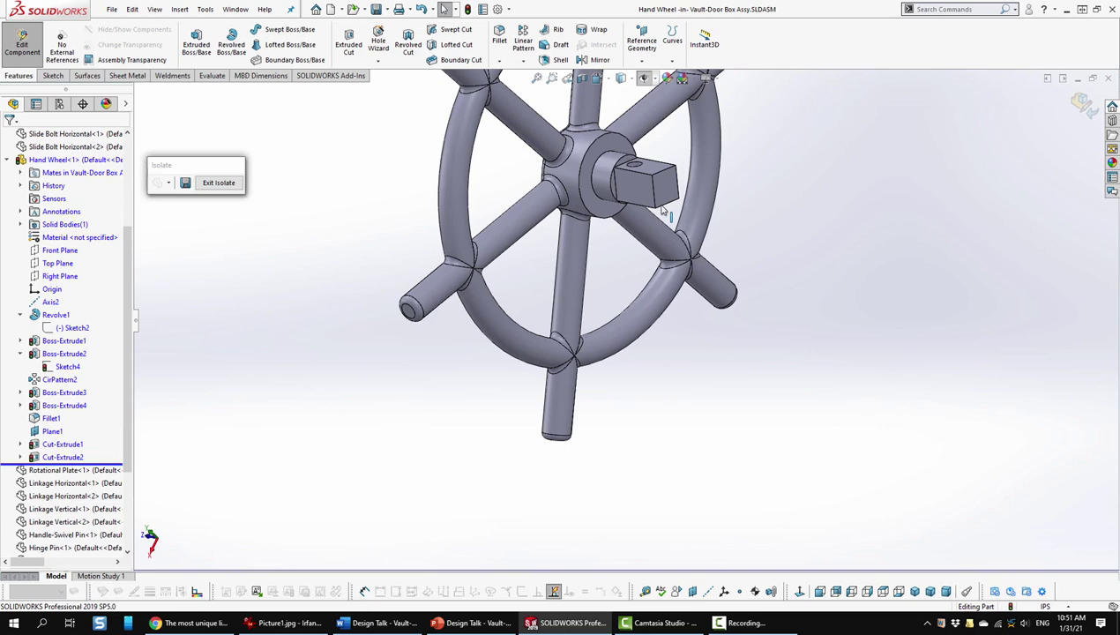
{"action": "middle_click_drag", "start_coordinate": [644, 222], "coordinate": [652, 383]}
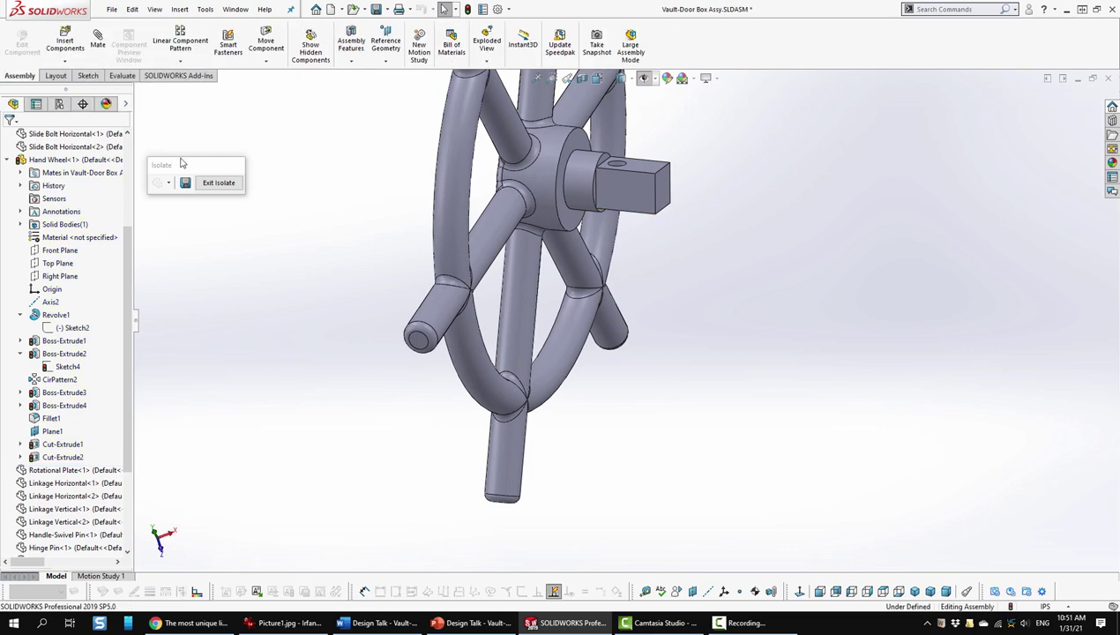
Finish editing the Hand Wheel part and end its isolation to bring back the full assembly.
{"action": "left_click", "coordinate": [217, 185]}
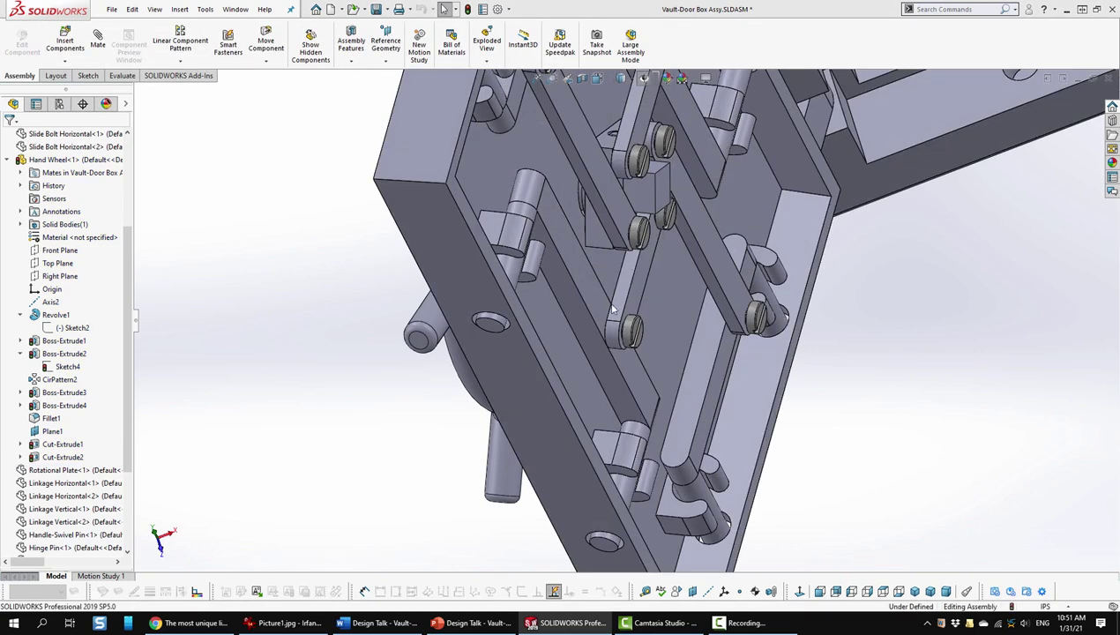
{"action": "scroll", "coordinate": [613, 309], "scroll_direction": "up", "scroll_amount": 2}
Isolate the Rotational Plate component and open it for editing within the assembly.
{"action": "scroll", "coordinate": [97, 444], "scroll_direction": "down", "scroll_amount": 3}
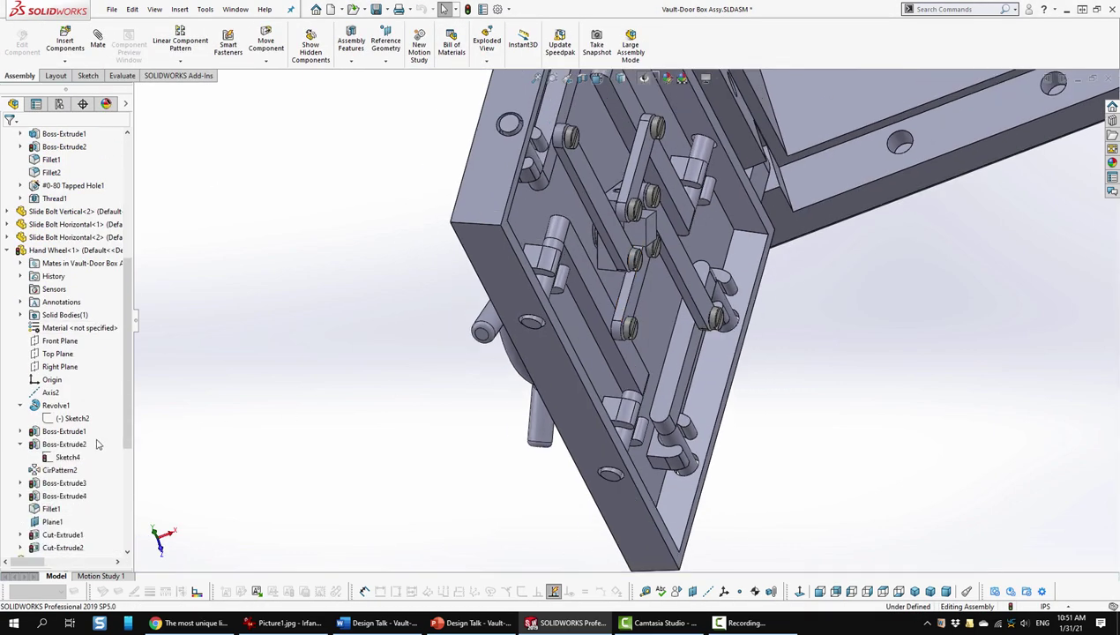
{"action": "scroll", "coordinate": [97, 444], "scroll_direction": "down", "scroll_amount": 2}
{"action": "left_click", "coordinate": [82, 484]}
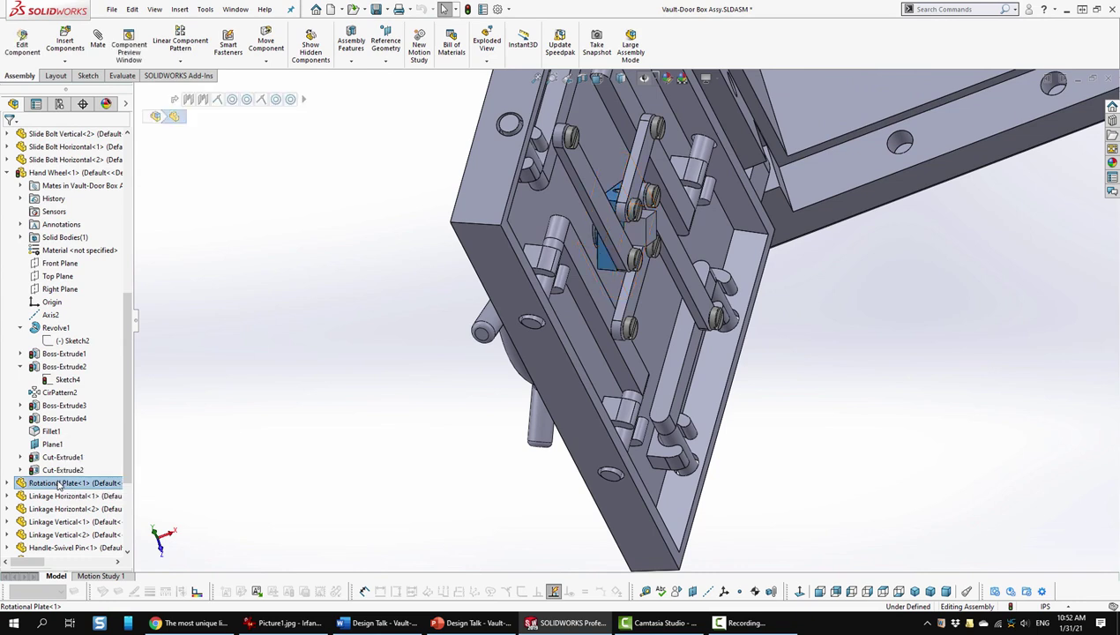
{"action": "right_click", "coordinate": [59, 485]}
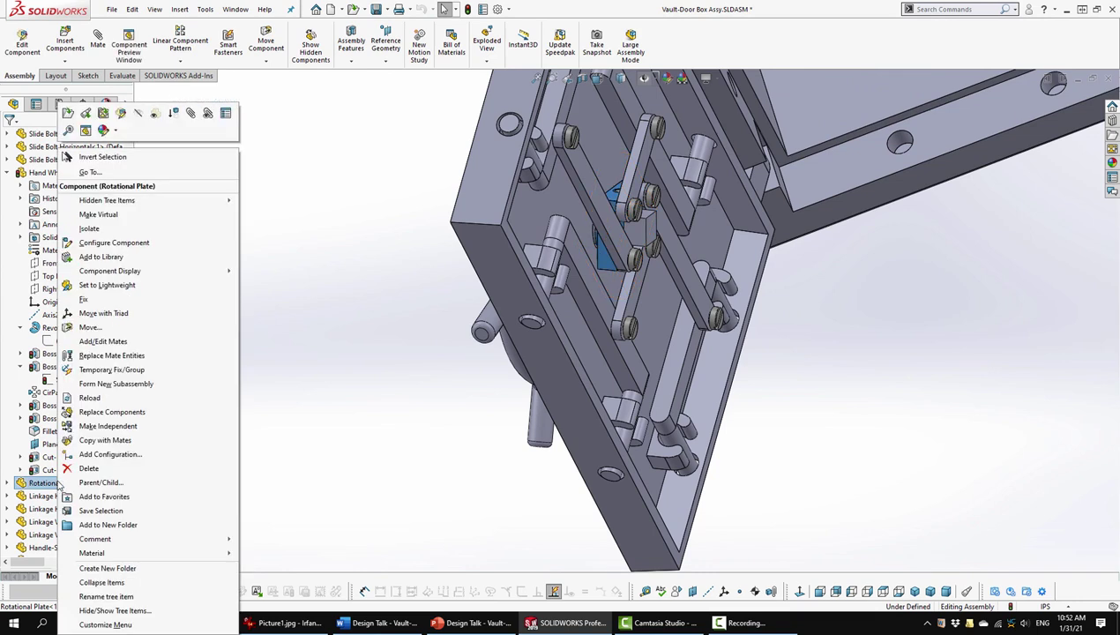
{"action": "left_click", "coordinate": [89, 229]}
{"action": "middle_click_drag", "start_coordinate": [503, 294], "coordinate": [490, 315]}
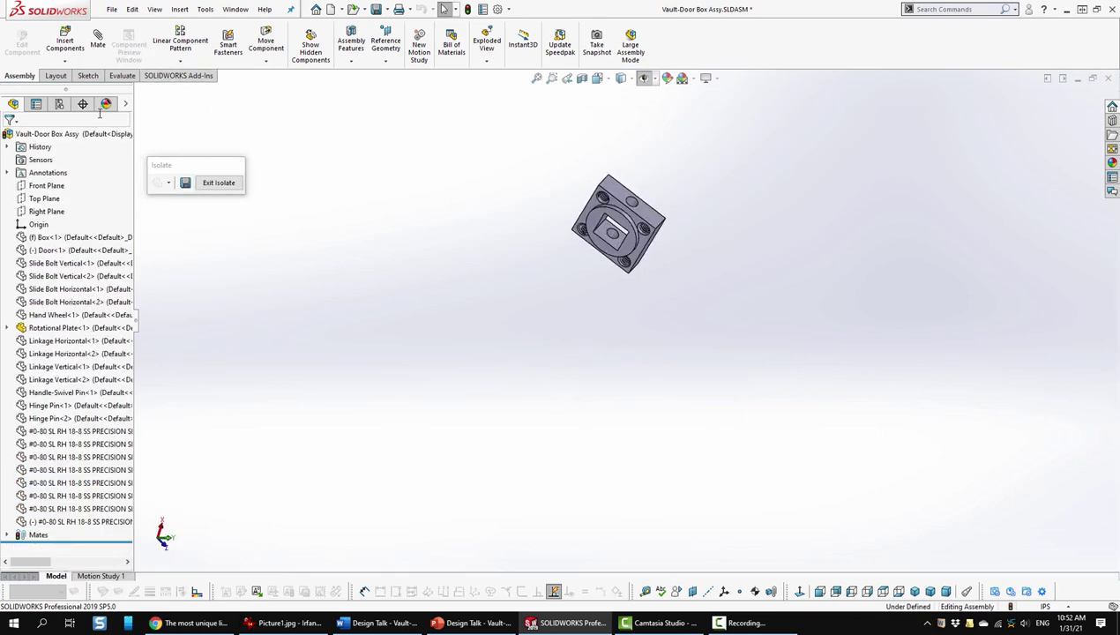
{"action": "left_click", "coordinate": [69, 329]}
{"action": "right_click", "coordinate": [69, 329]}
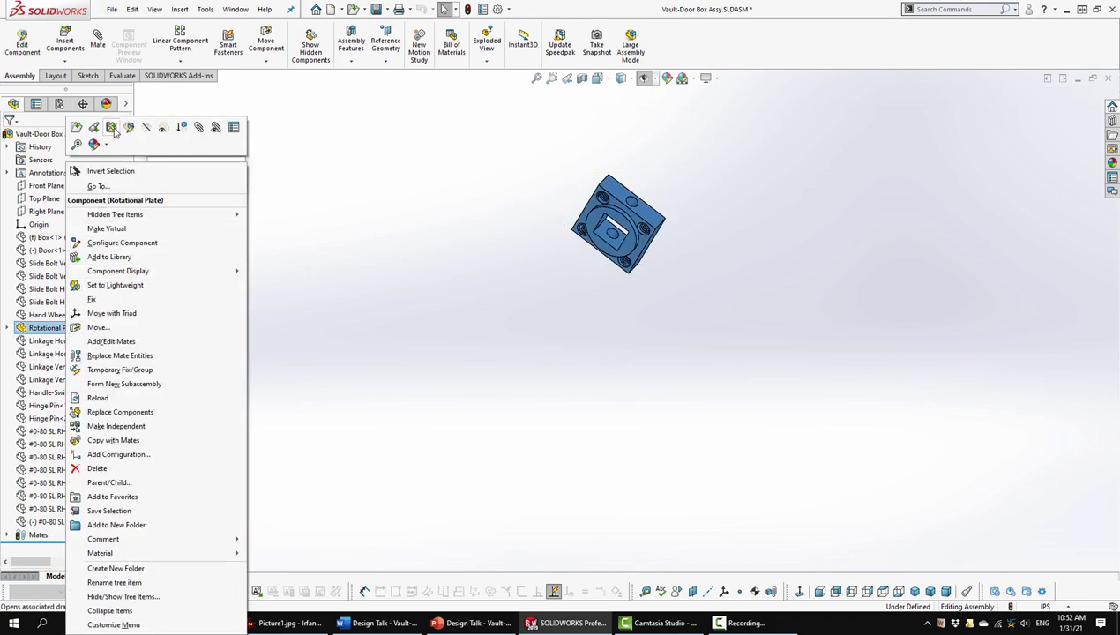
{"action": "left_click", "coordinate": [113, 129]}
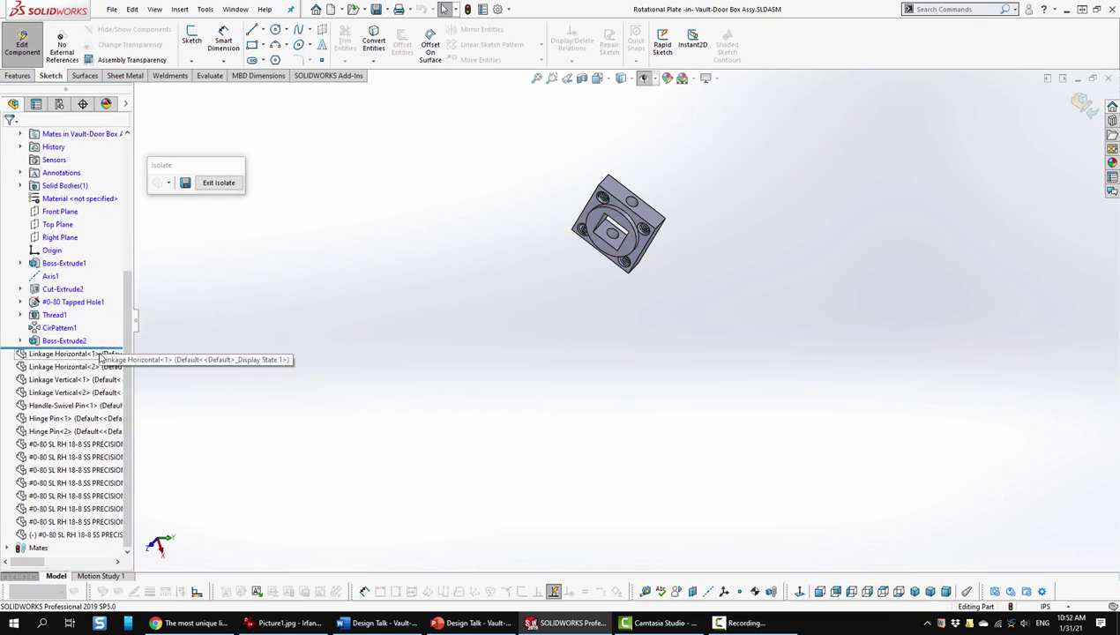
Roll the Rotational Plate part back to just after Boss-Extrude1 and highlight that feature's Sketch1 to examine the plate profile.
{"action": "left_click_drag", "start_coordinate": [110, 346], "coordinate": [105, 269]}
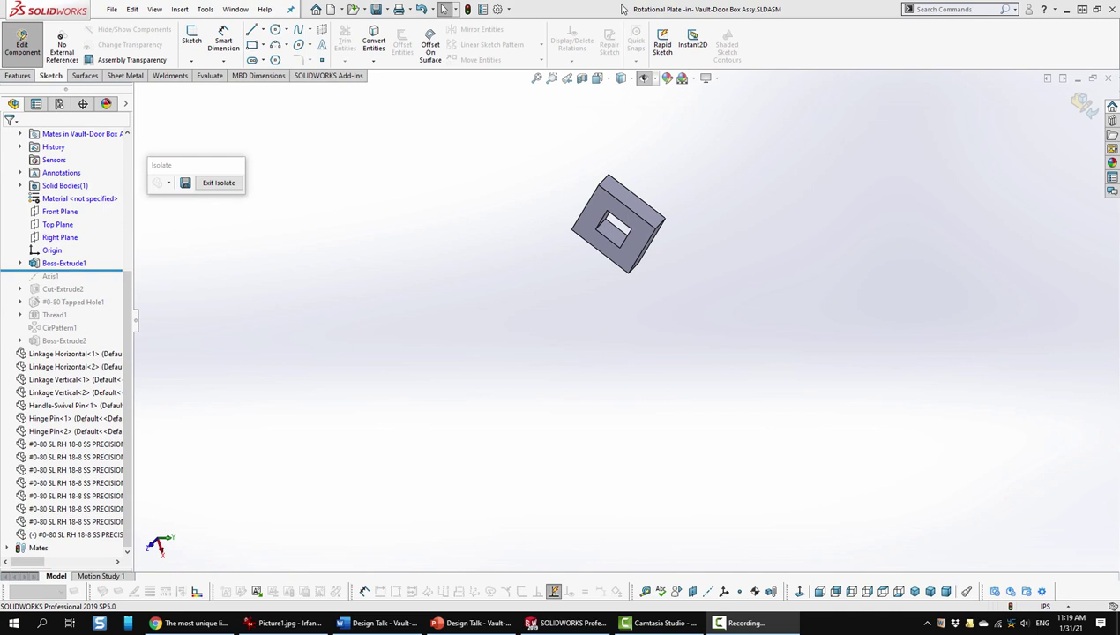
{"action": "scroll", "coordinate": [649, 236], "scroll_direction": "down", "scroll_amount": 3}
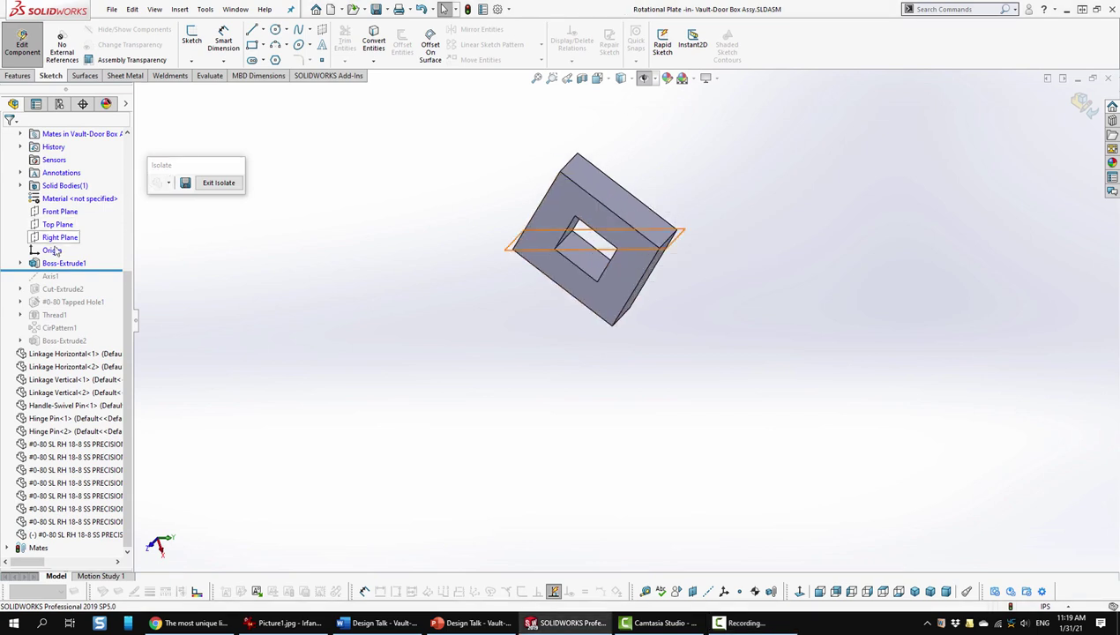
{"action": "left_click", "coordinate": [82, 265]}
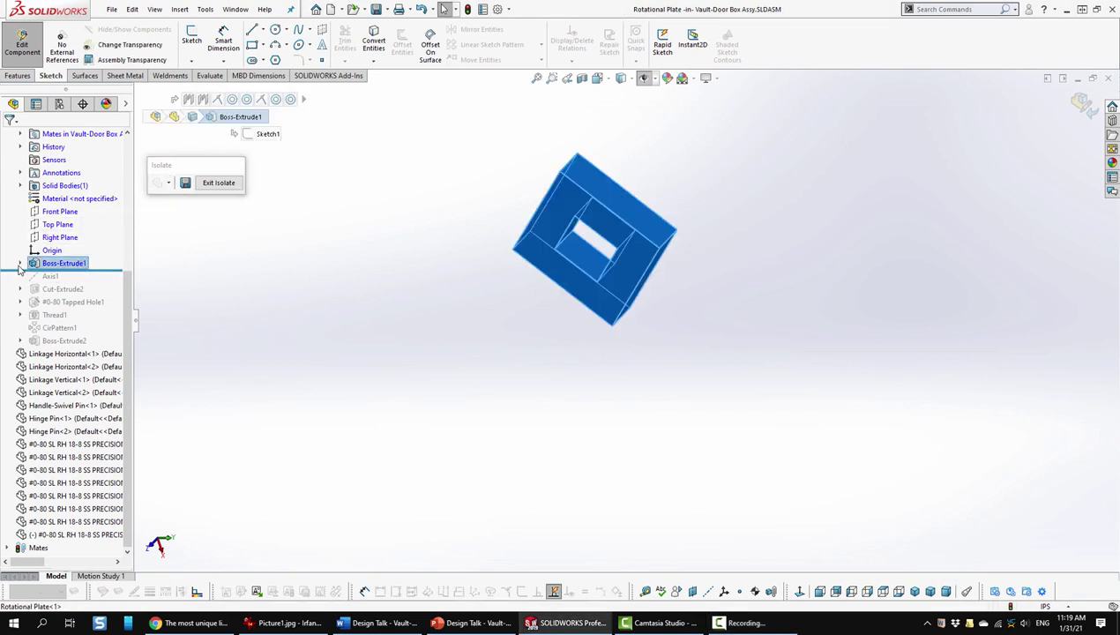
{"action": "left_click", "coordinate": [20, 263]}
{"action": "left_click", "coordinate": [67, 276]}
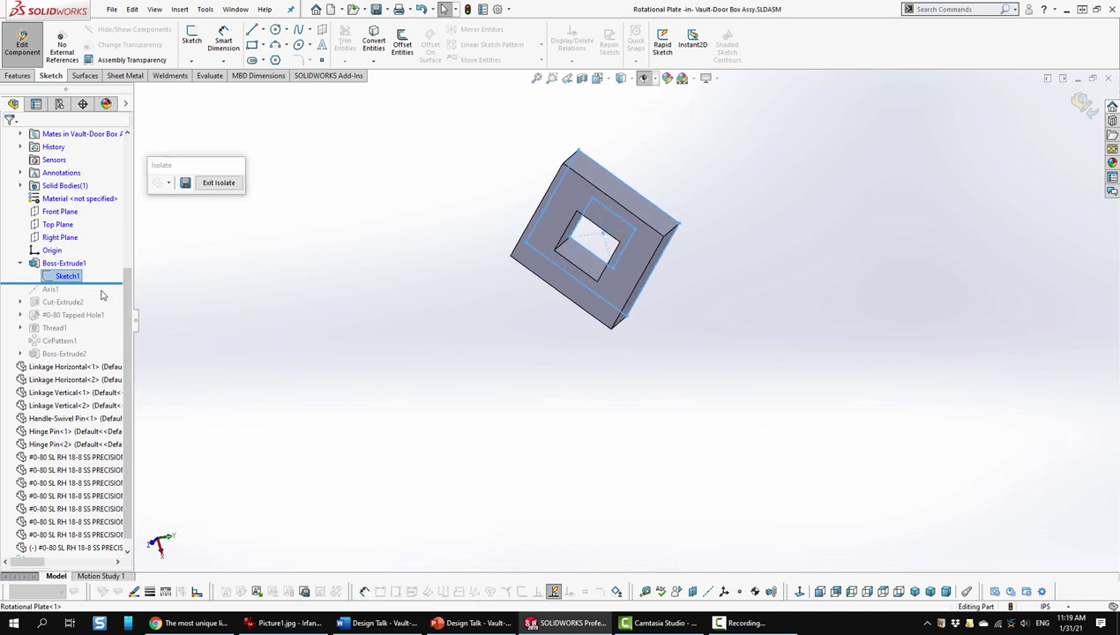
Roll the Rotational Plate part forward through Axis1, Cut-Extrude2, the #0-80 tapped hole and the remaining features up to Boss-Extrude2.
{"action": "left_click_drag", "start_coordinate": [106, 283], "coordinate": [106, 297]}
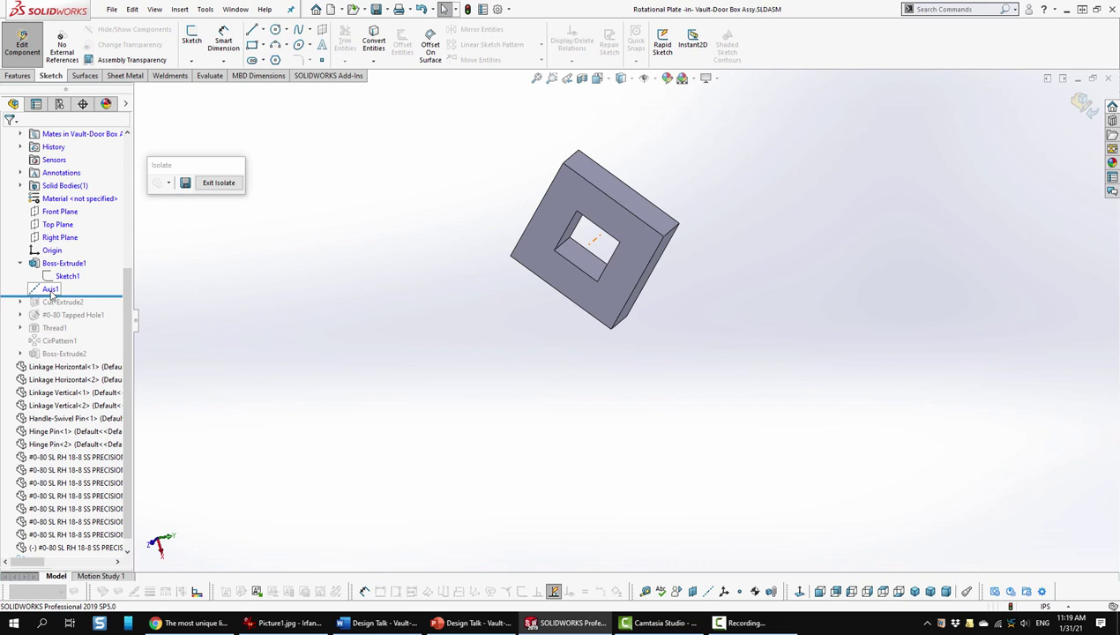
{"action": "left_click_drag", "start_coordinate": [113, 295], "coordinate": [106, 306]}
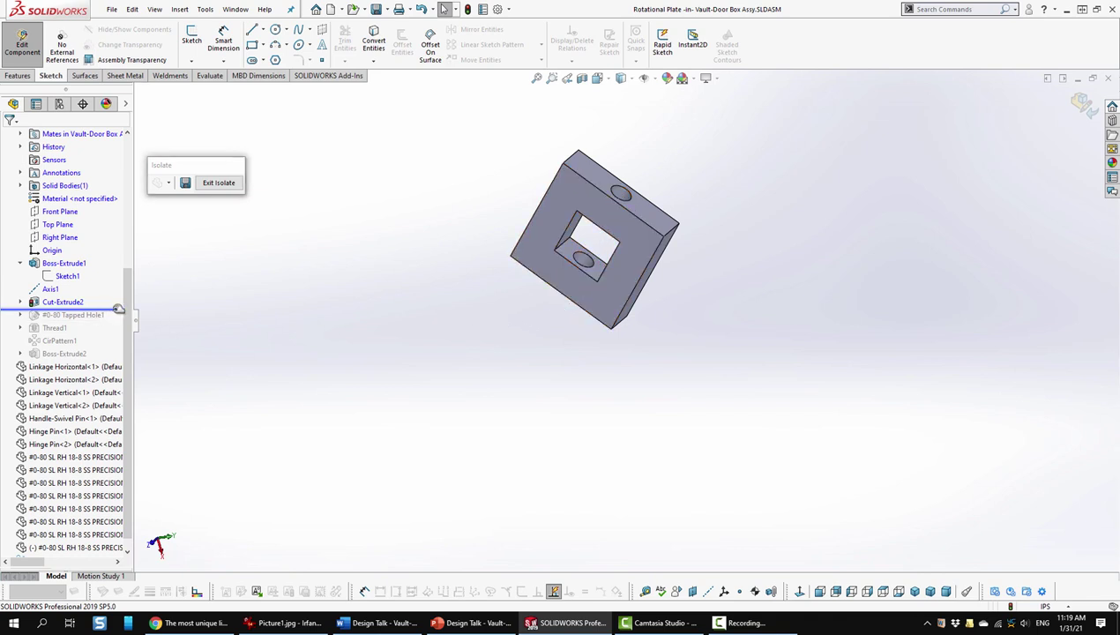
{"action": "left_click_drag", "start_coordinate": [113, 306], "coordinate": [119, 320]}
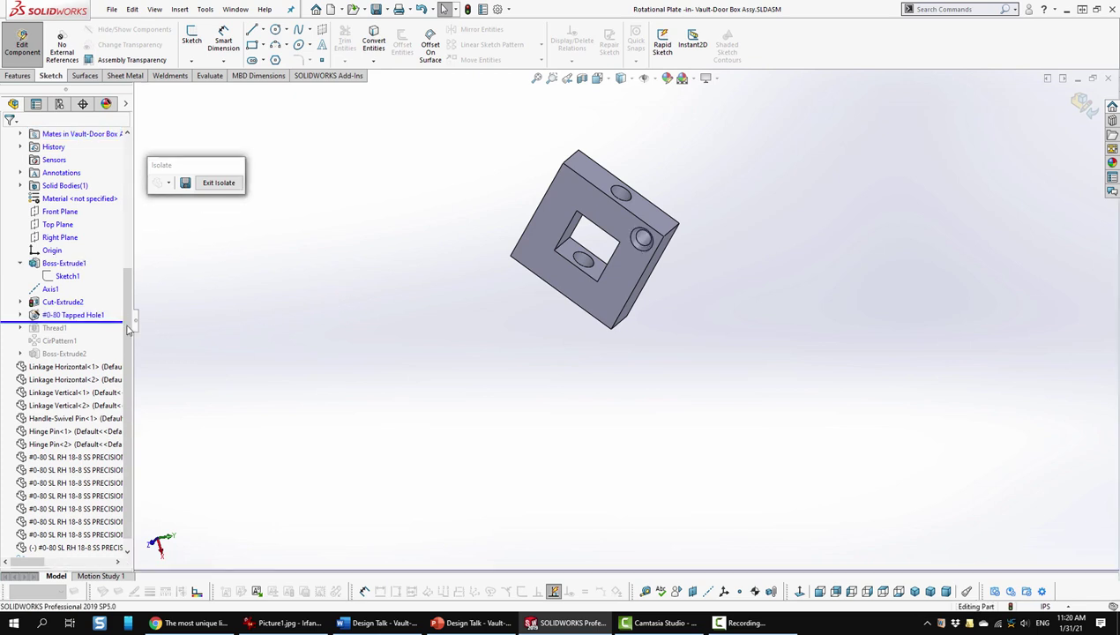
{"action": "left_click_drag", "start_coordinate": [123, 323], "coordinate": [114, 357]}
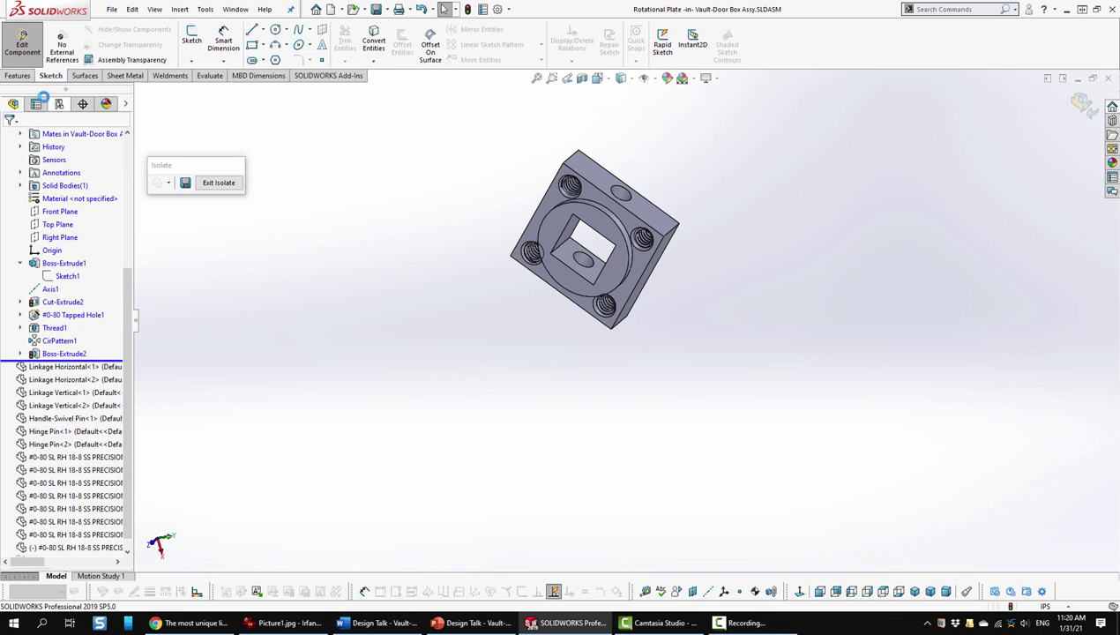
Finish editing the Rotational Plate part and end its isolation to bring back the full vault assembly.
{"action": "left_click", "coordinate": [22, 44]}
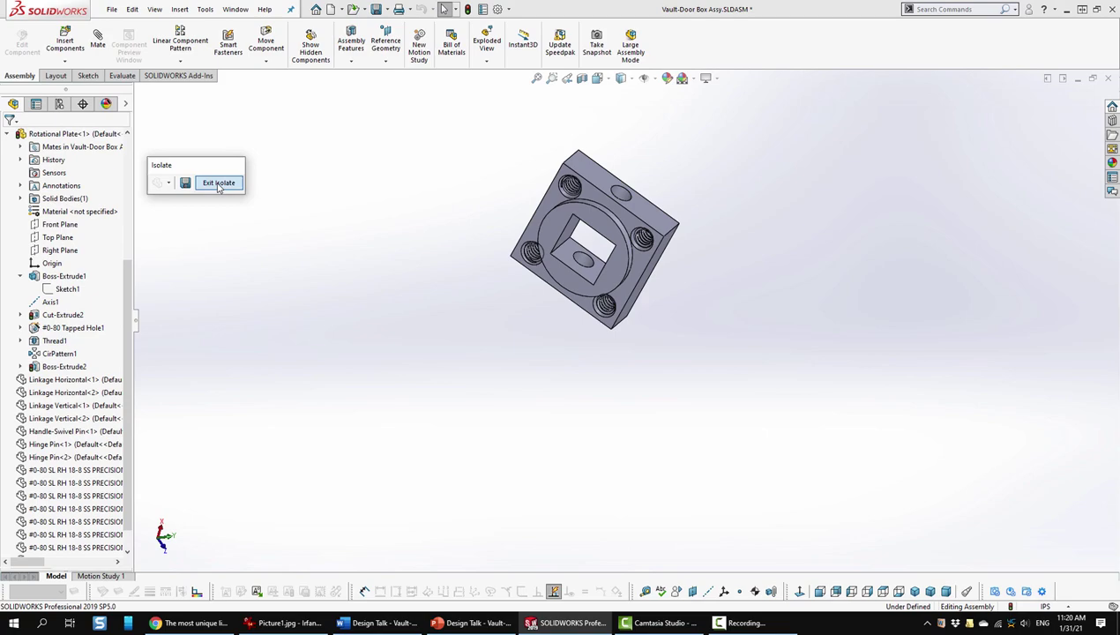
{"action": "left_click", "coordinate": [218, 184]}
{"action": "scroll", "coordinate": [569, 366], "scroll_direction": "up", "scroll_amount": 6}
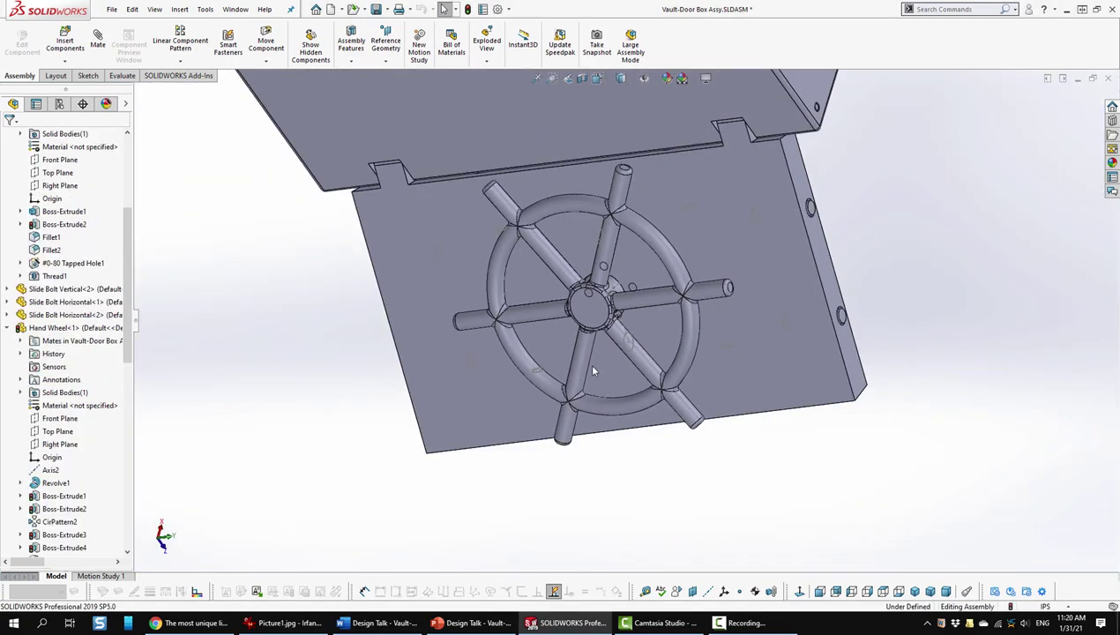
Examine the linkages, shoulder screws, hinge pin and handle-swivel pin around the door's inner mechanism from several angles.
{"action": "middle_click_drag", "start_coordinate": [569, 366], "coordinate": [453, 260]}
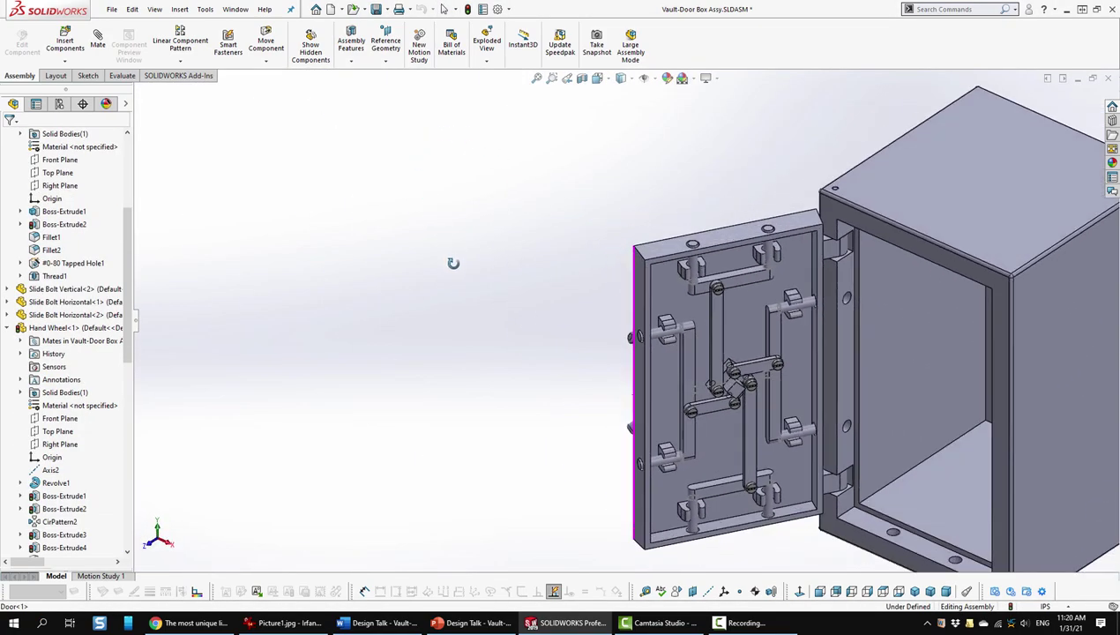
{"action": "scroll", "coordinate": [811, 346], "scroll_direction": "down", "scroll_amount": 4}
{"action": "scroll", "coordinate": [949, 382], "scroll_direction": "up", "scroll_amount": 2}
{"action": "scroll", "coordinate": [957, 397], "scroll_direction": "down", "scroll_amount": 2}
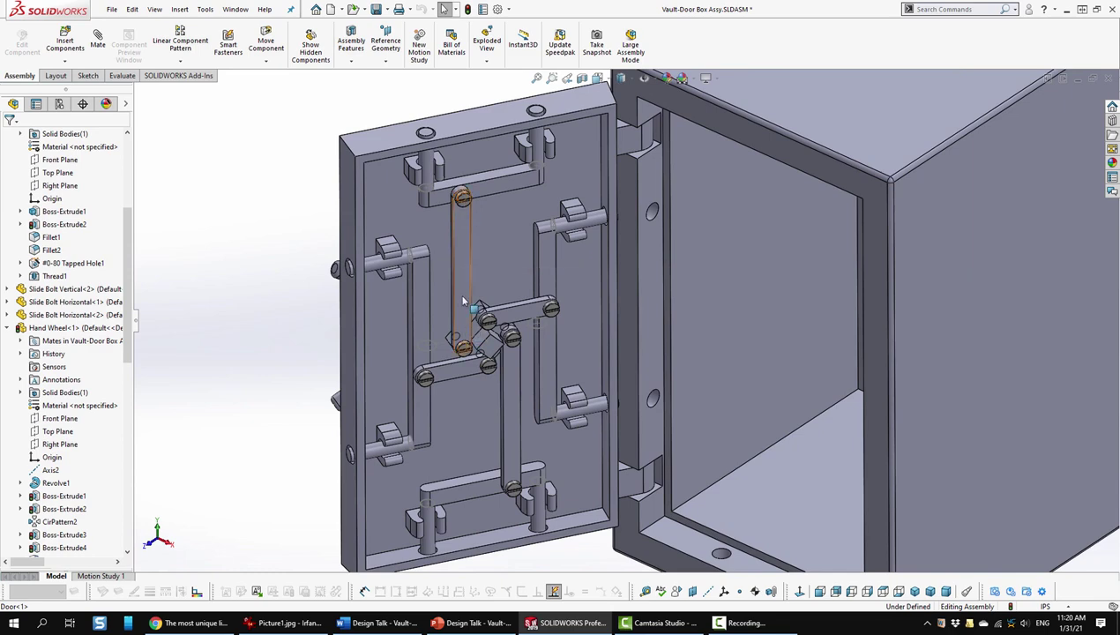
{"action": "scroll", "coordinate": [580, 375], "scroll_direction": "up", "scroll_amount": 2}
{"action": "scroll", "coordinate": [646, 194], "scroll_direction": "down", "scroll_amount": 1}
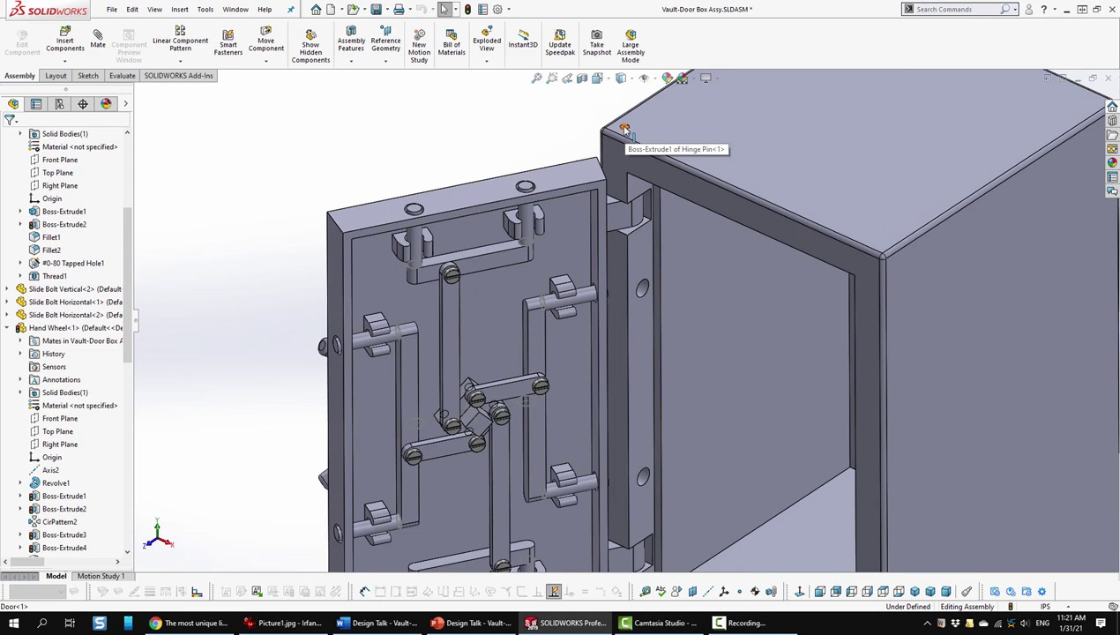
{"action": "scroll", "coordinate": [566, 375], "scroll_direction": "down", "scroll_amount": 5}
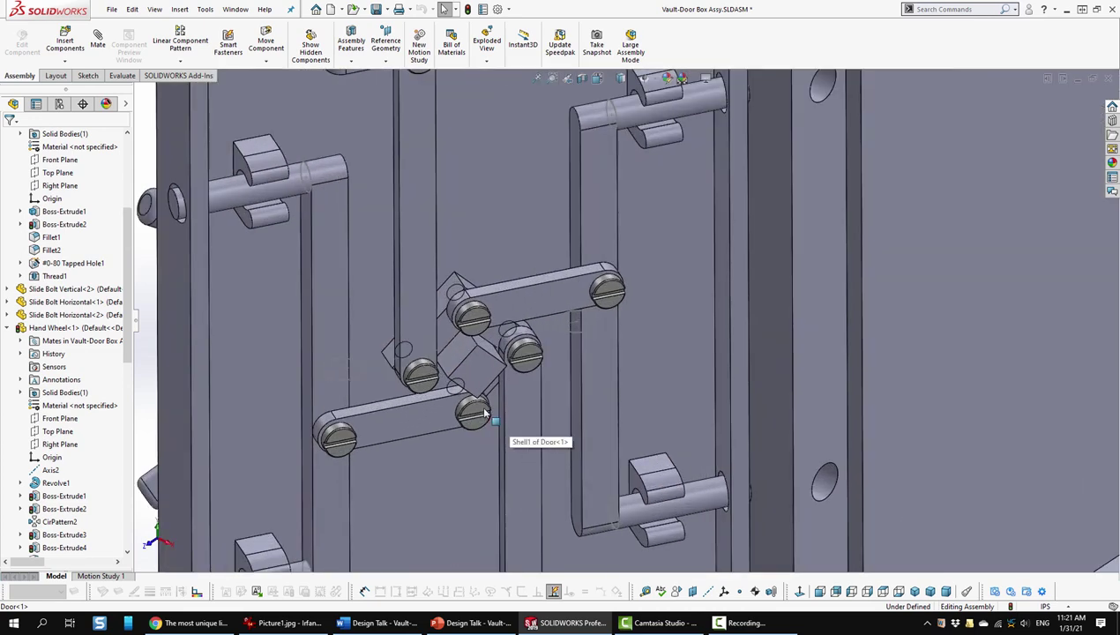
{"action": "middle_click_drag", "start_coordinate": [465, 344], "coordinate": [518, 177]}
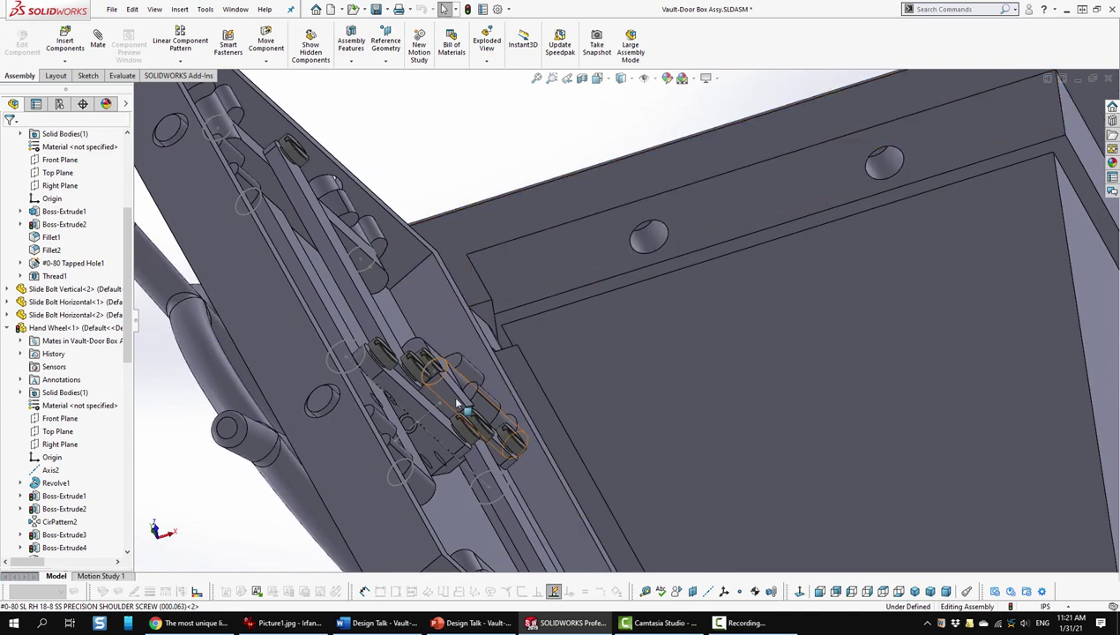
{"action": "scroll", "coordinate": [399, 435], "scroll_direction": "up", "scroll_amount": 4}
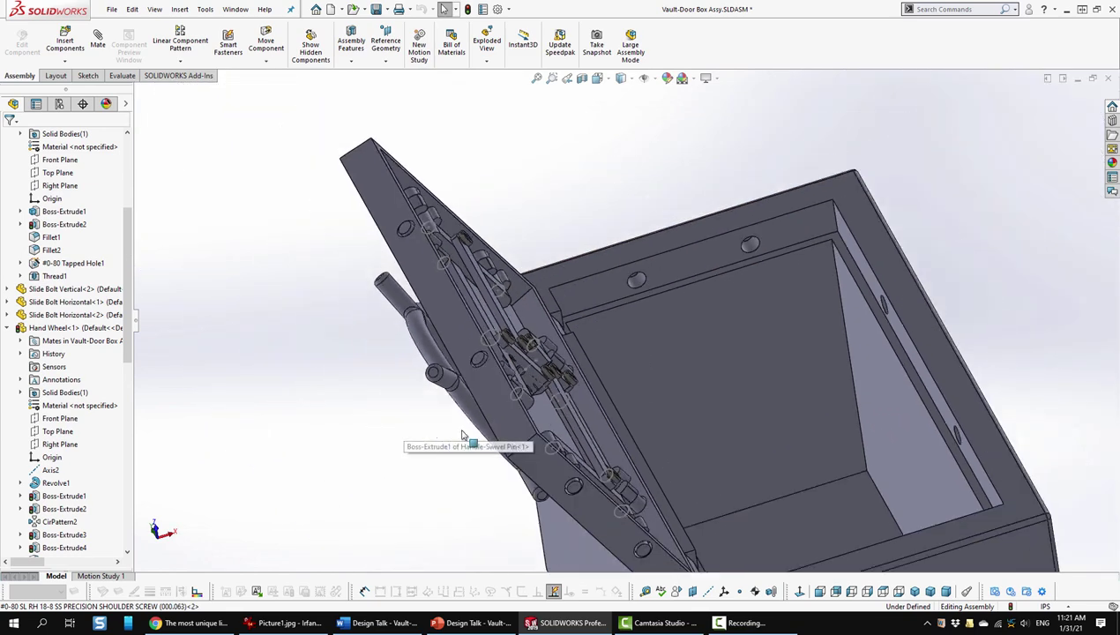
{"action": "middle_click_drag", "start_coordinate": [524, 347], "coordinate": [607, 443]}
{"action": "scroll", "coordinate": [732, 258], "scroll_direction": "down", "scroll_amount": 5}
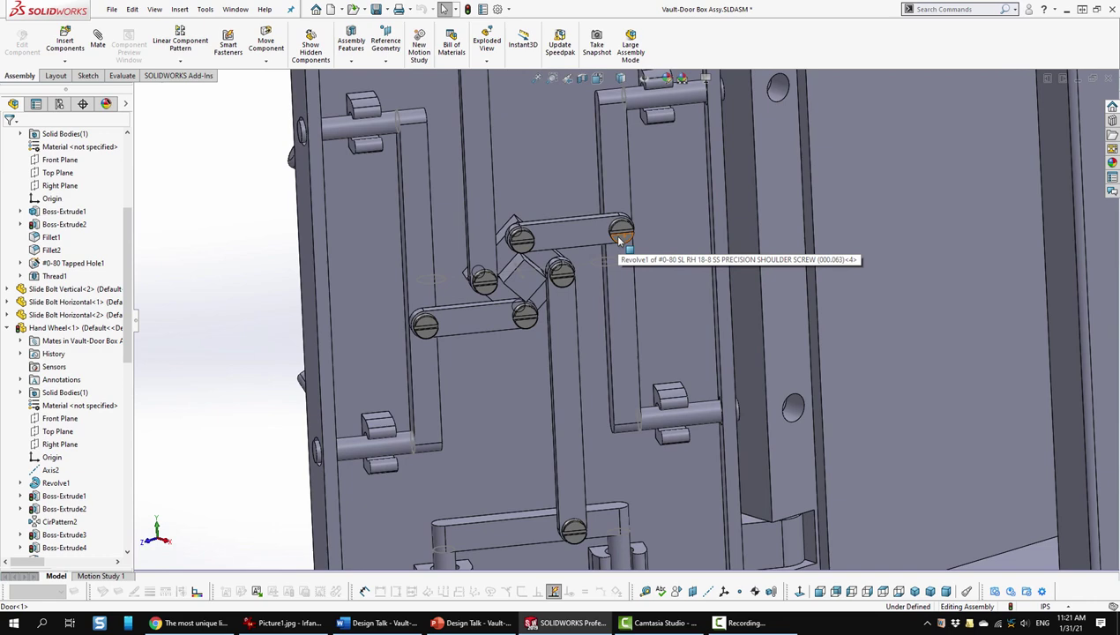
{"action": "scroll", "coordinate": [747, 281], "scroll_direction": "up", "scroll_amount": 10}
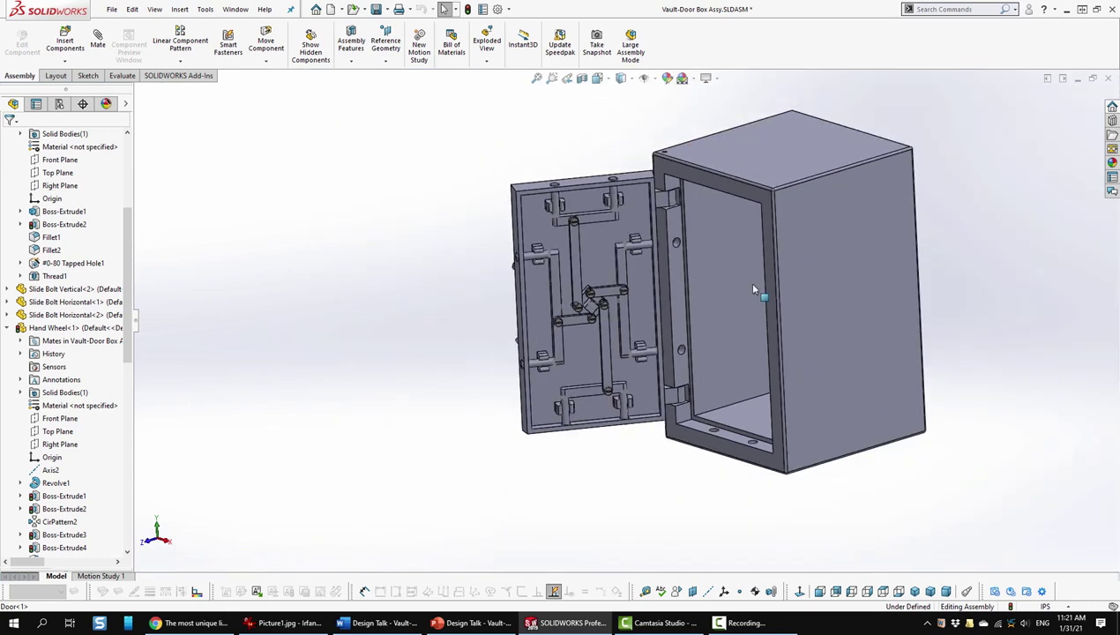
Swing the vault door closed on the box and set the assembly to the Trimetric view.
{"action": "left_click_drag", "start_coordinate": [572, 263], "coordinate": [914, 249]}
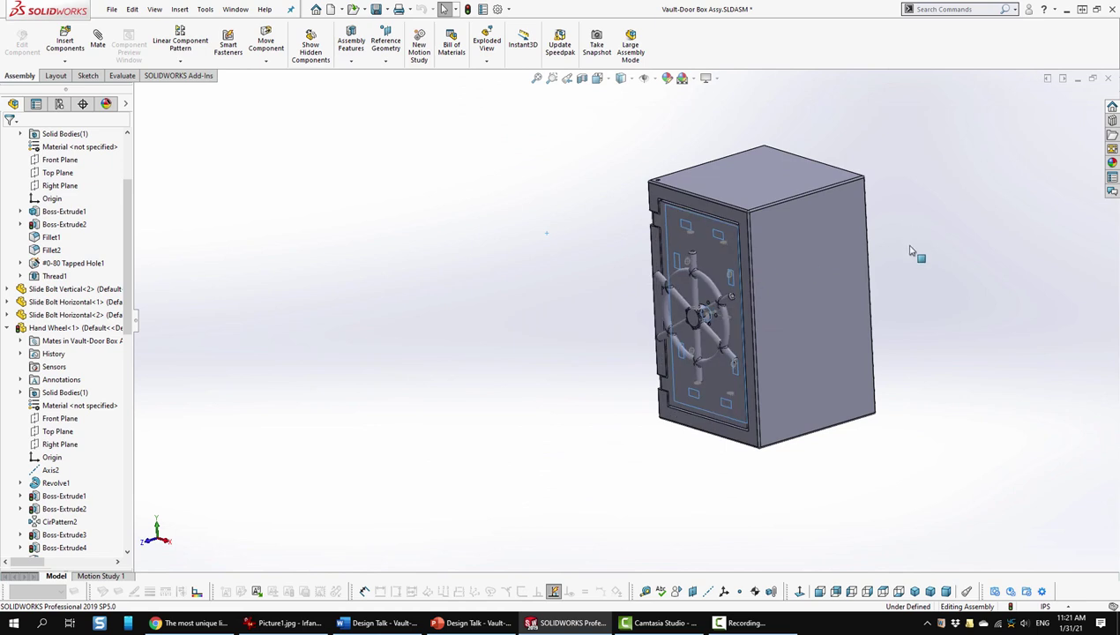
{"action": "left_click", "coordinate": [930, 591]}
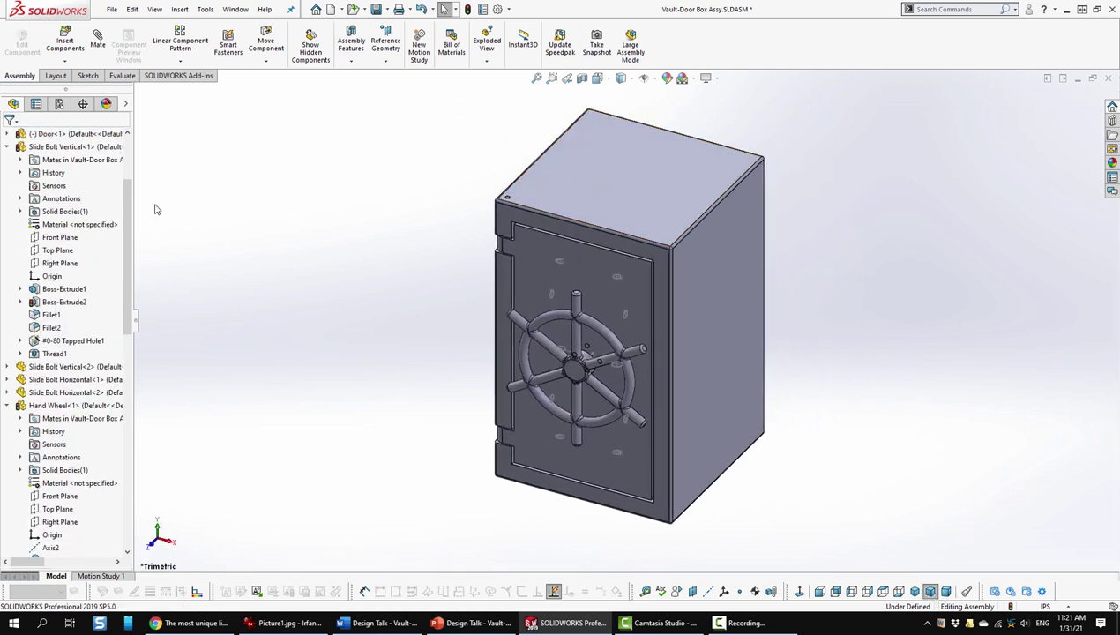
Collapse all items in the assembly's feature tree and rebuild the assembly.
{"action": "right_click", "coordinate": [102, 197]}
{"action": "left_click", "coordinate": [119, 197]}
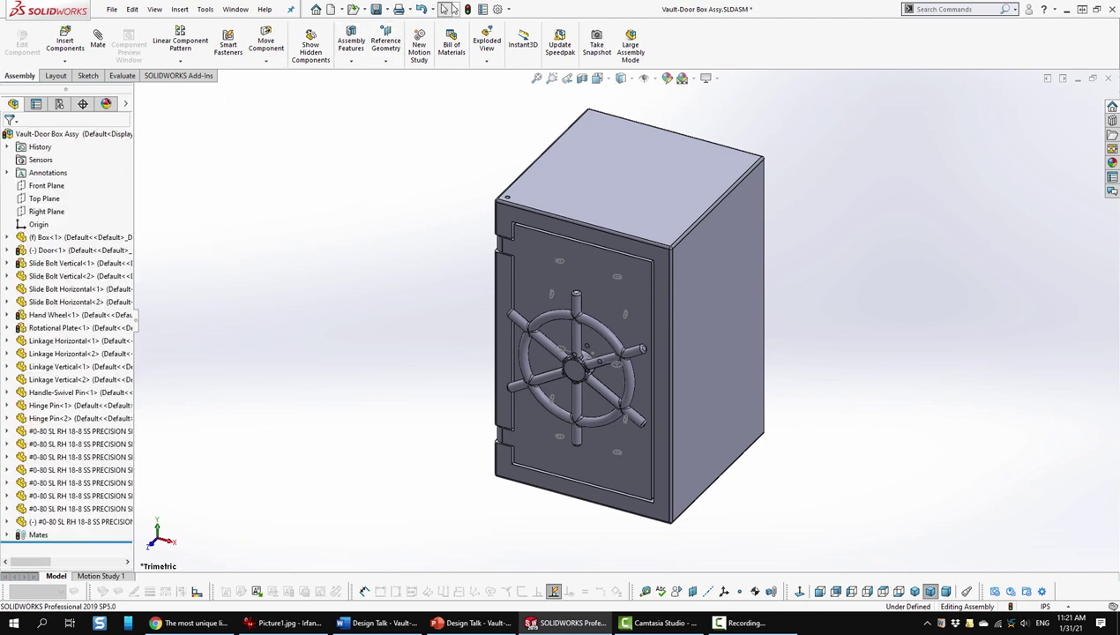
{"action": "left_click", "coordinate": [472, 9]}
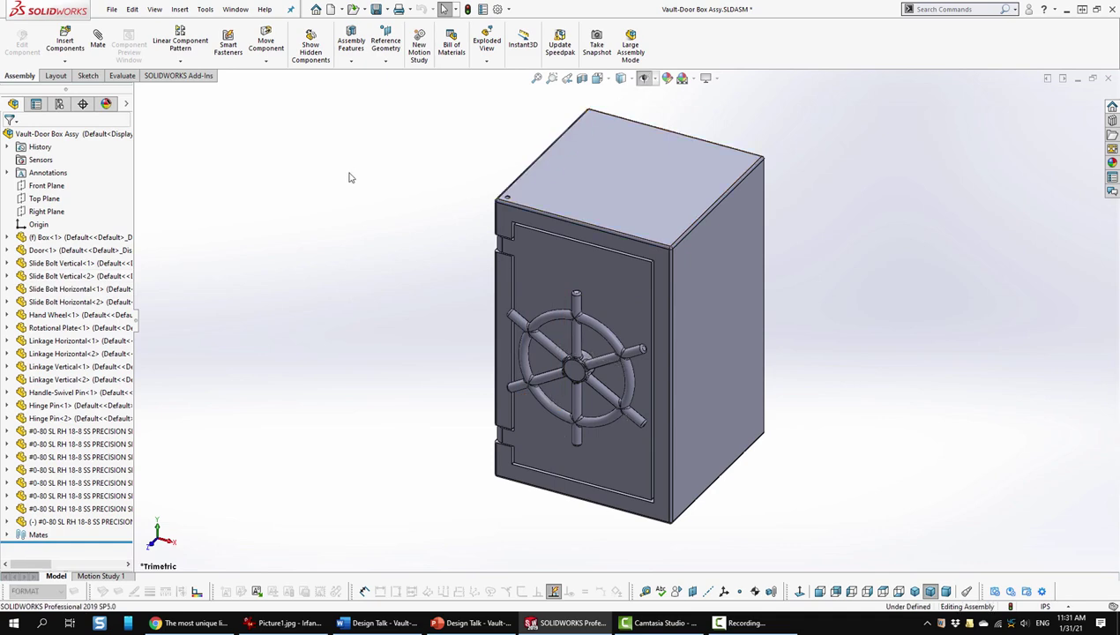
Switch to the Vault-Door Box Assy drawing and examine the Assy sheet's bill of materials and exploded view.
{"action": "key", "text": "ctrl+Tab"}
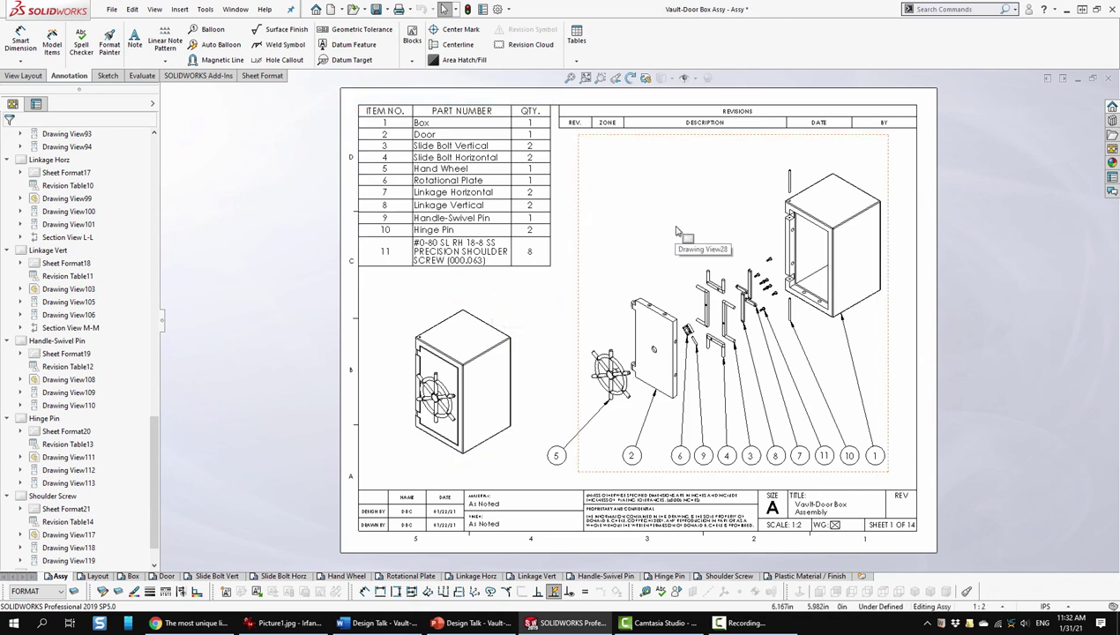
{"action": "left_click", "coordinate": [486, 171]}
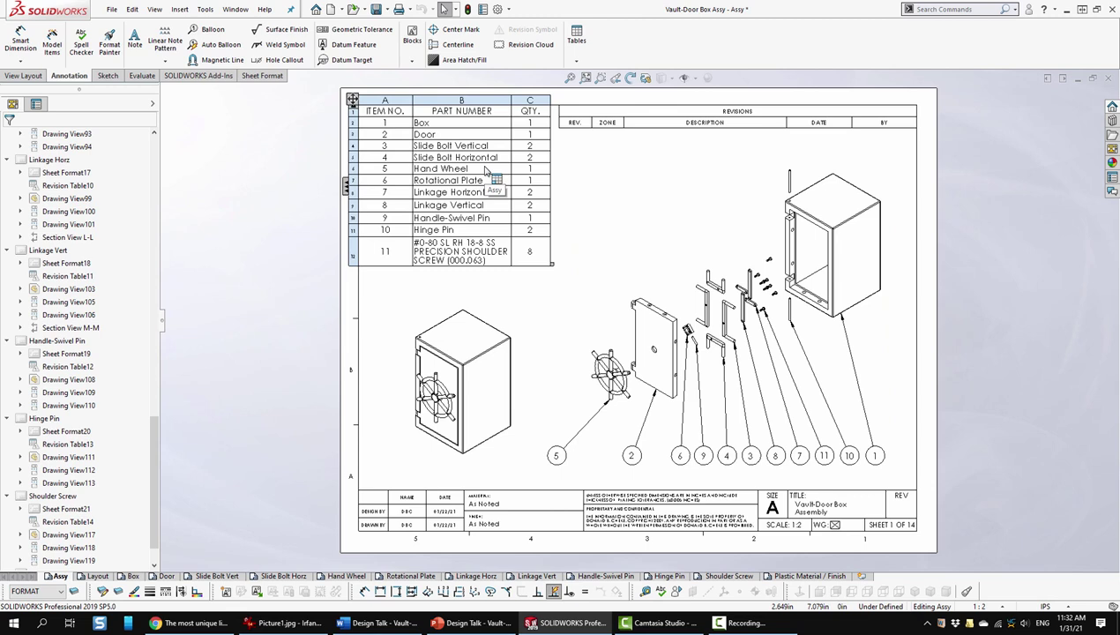
{"action": "left_click", "coordinate": [252, 408]}
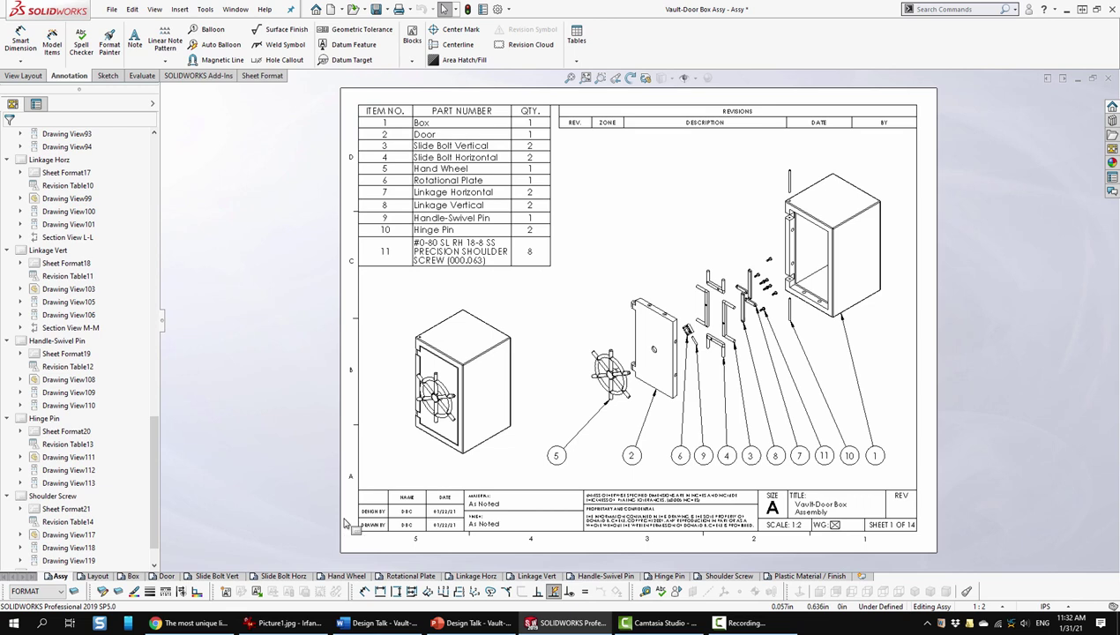
Review the Layout, Box and Door drawing sheets with their dimensions and section views.
{"action": "left_click", "coordinate": [97, 576]}
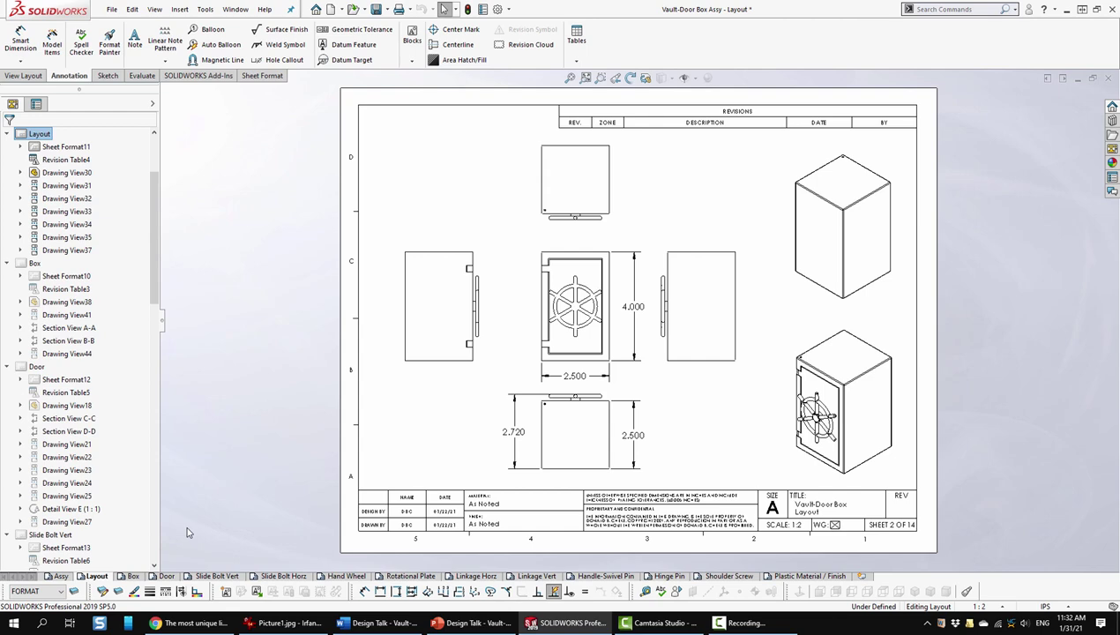
{"action": "key", "text": "ctrl+Page_Down"}
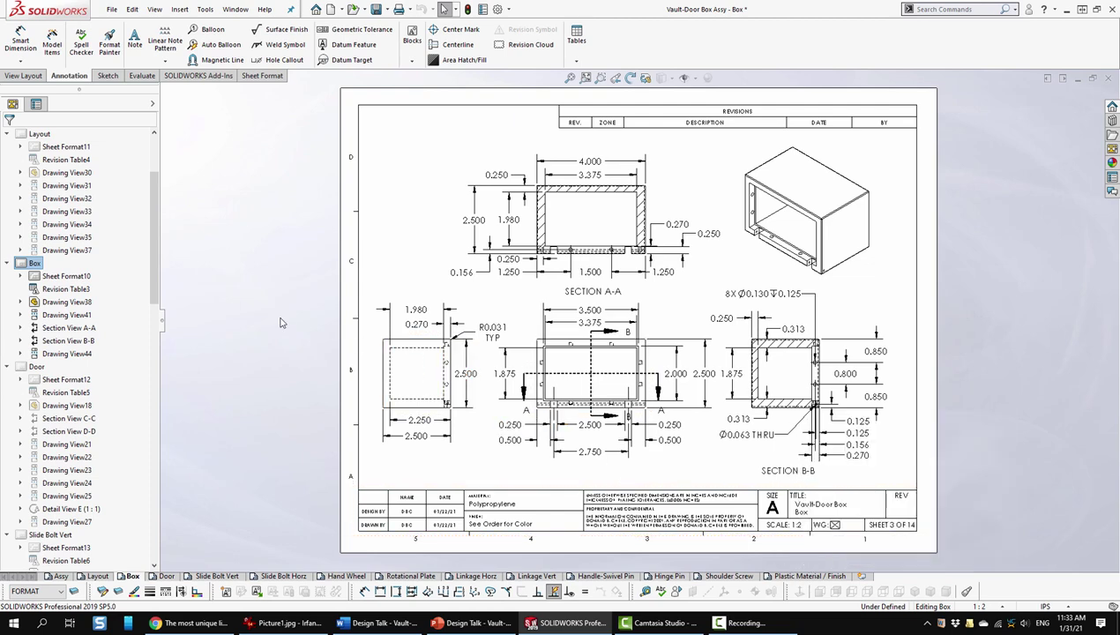
{"action": "key", "text": "ctrl+Page_Down"}
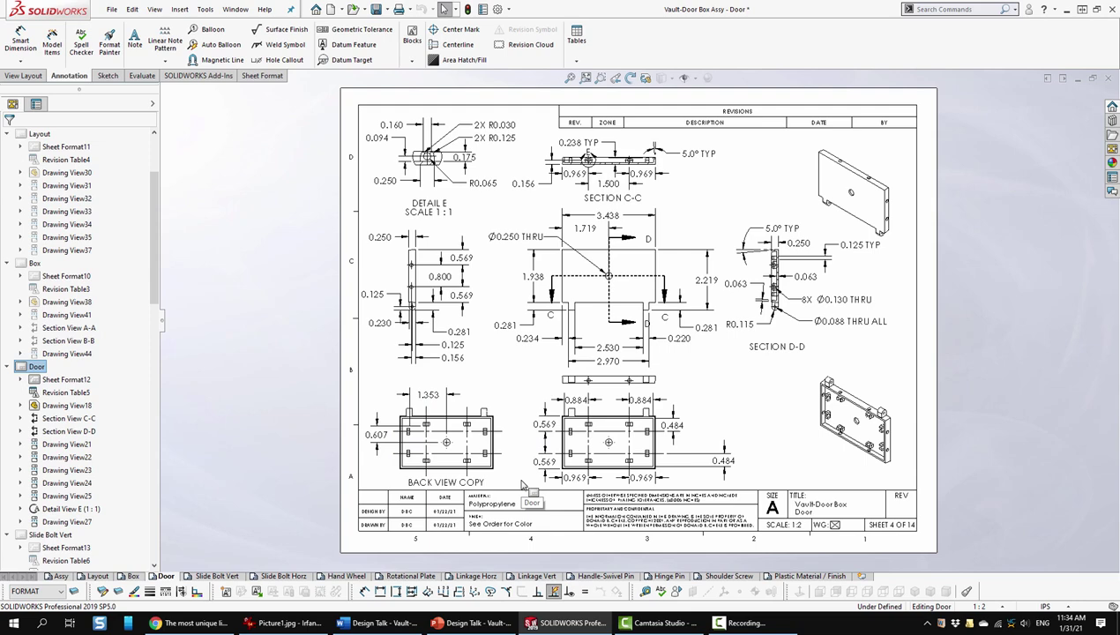
Review the Slide Bolt Vert, Slide Bolt Horz, Hand Wheel, Rotational Plate and Linkage Horz drawing sheets.
{"action": "left_click", "coordinate": [221, 576]}
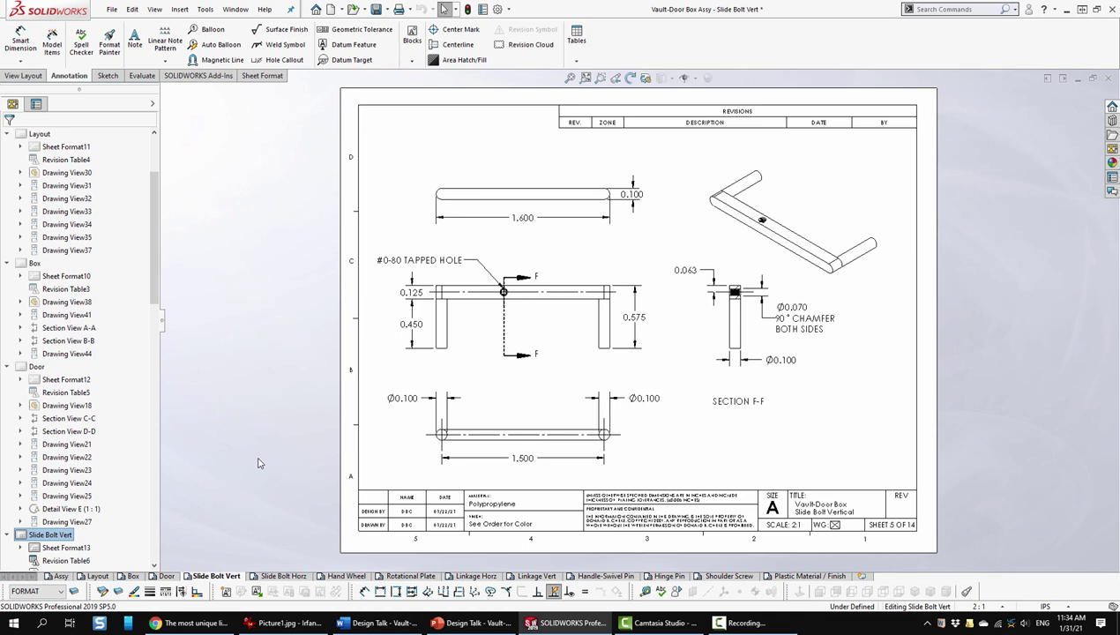
{"action": "left_click", "coordinate": [282, 576]}
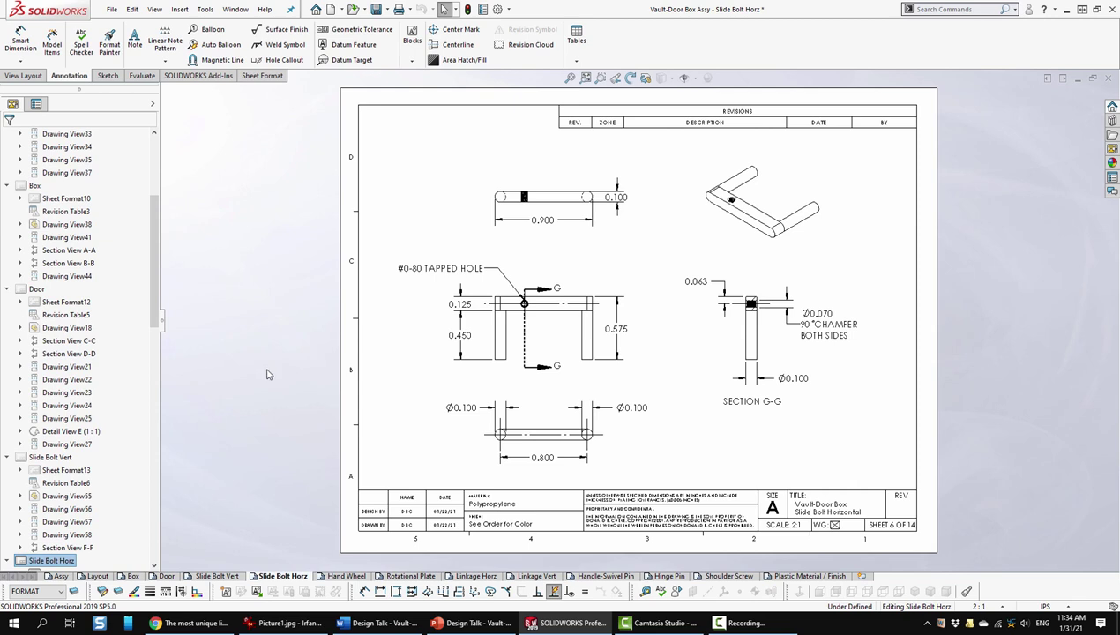
{"action": "left_click", "coordinate": [343, 577]}
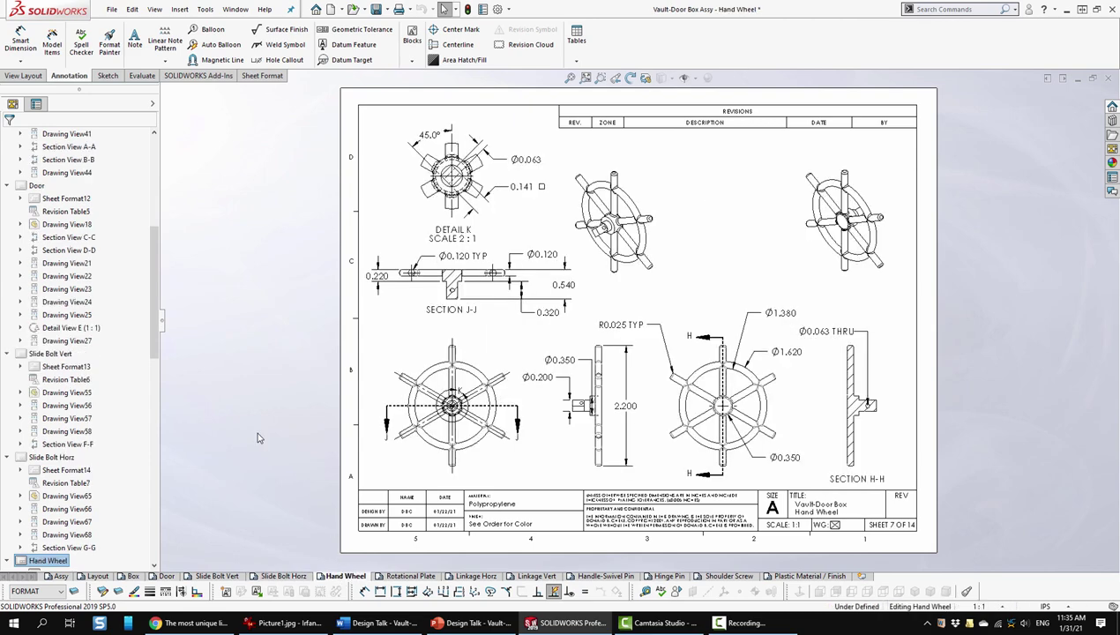
{"action": "left_click", "coordinate": [410, 577]}
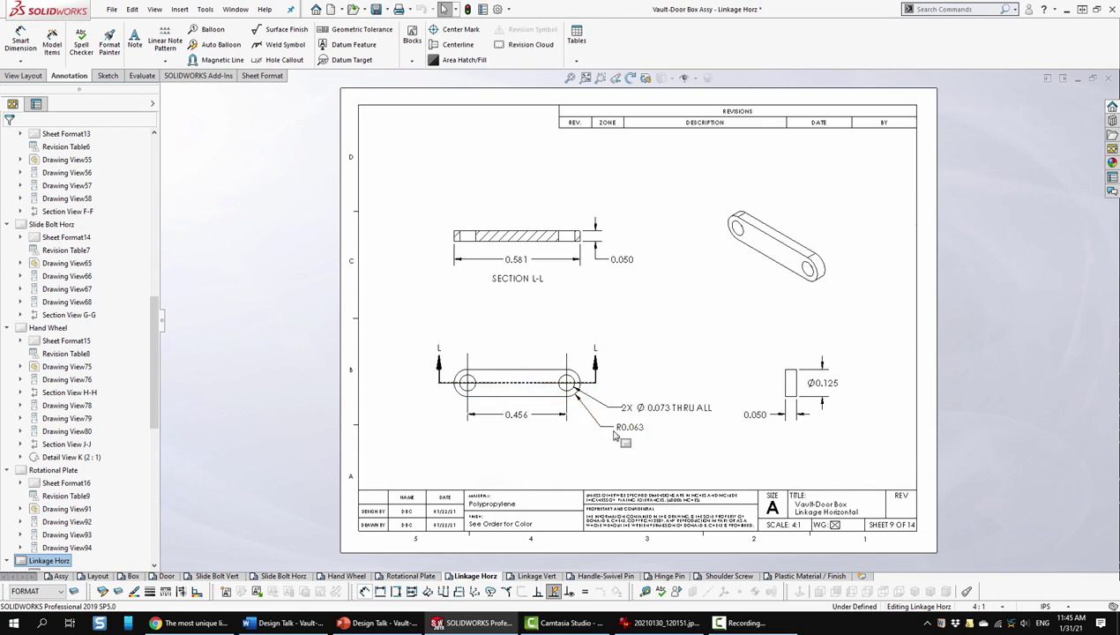
Review the Linkage Vert, Handle-Swivel Pin, Hinge Pin and Shoulder Screw drawing sheets.
{"action": "left_click", "coordinate": [526, 578]}
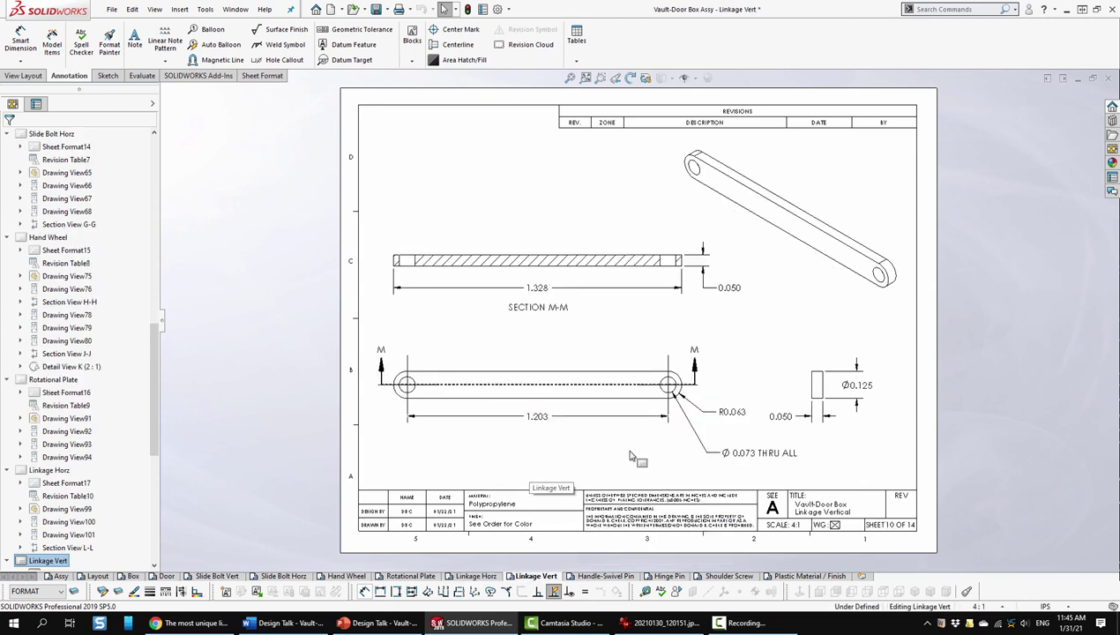
{"action": "left_click", "coordinate": [603, 578]}
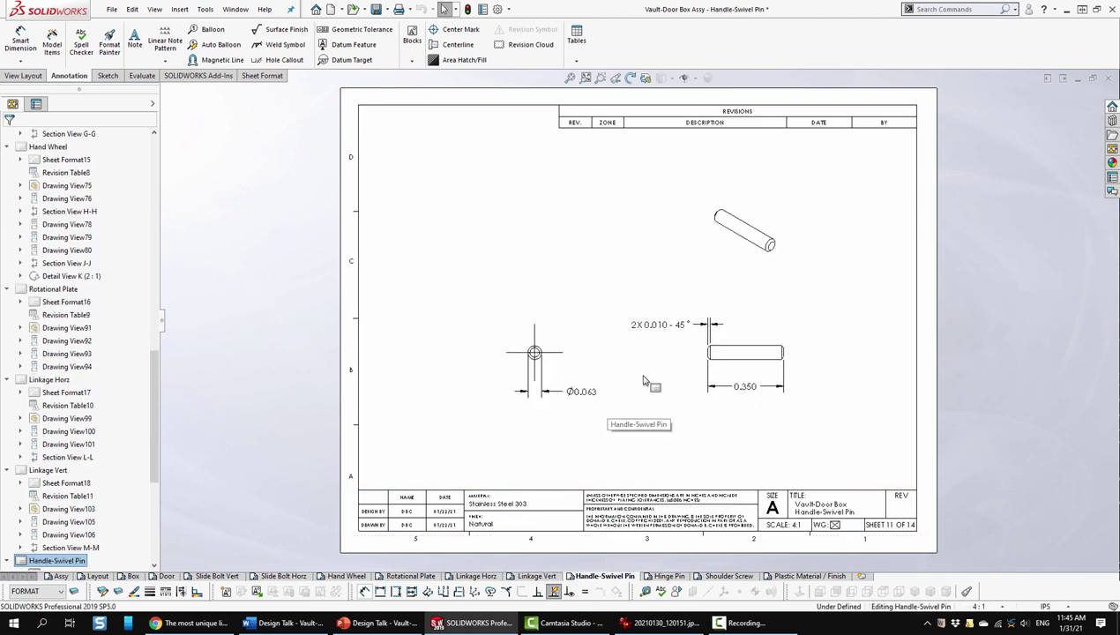
{"action": "left_click", "coordinate": [669, 577]}
{"action": "left_click_drag", "start_coordinate": [670, 581], "coordinate": [720, 577]}
{"action": "left_click", "coordinate": [722, 578]}
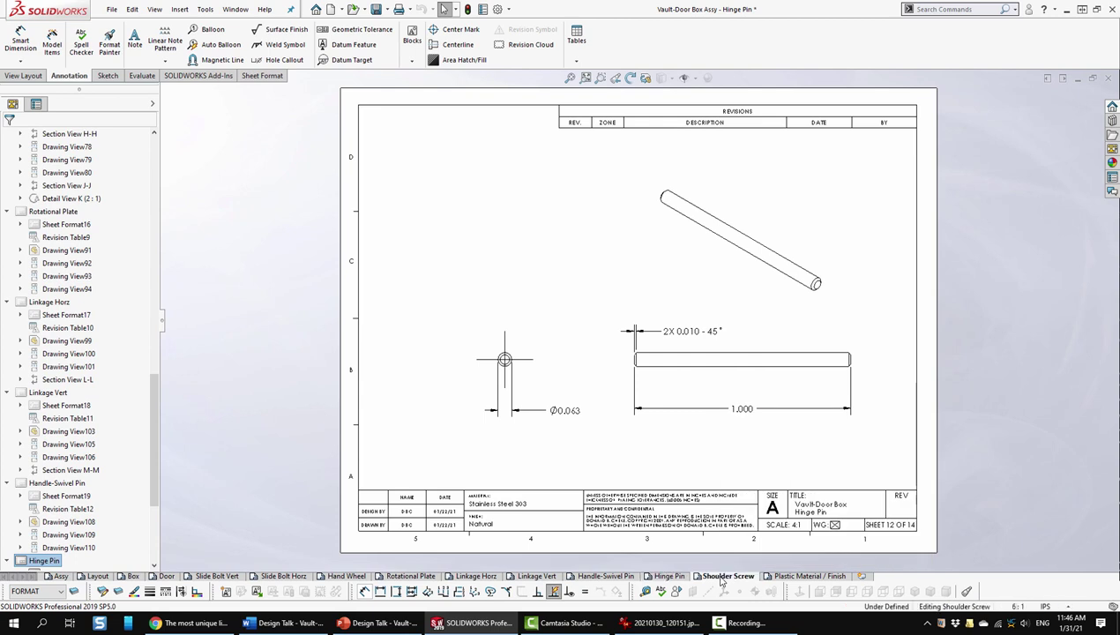
{"action": "left_click_drag", "start_coordinate": [721, 578], "coordinate": [628, 568]}
View the photo of the yellow vault box in IrfanView and the lighter-making YouTube video in Chrome.
{"action": "mouse_move", "coordinate": [653, 624]}
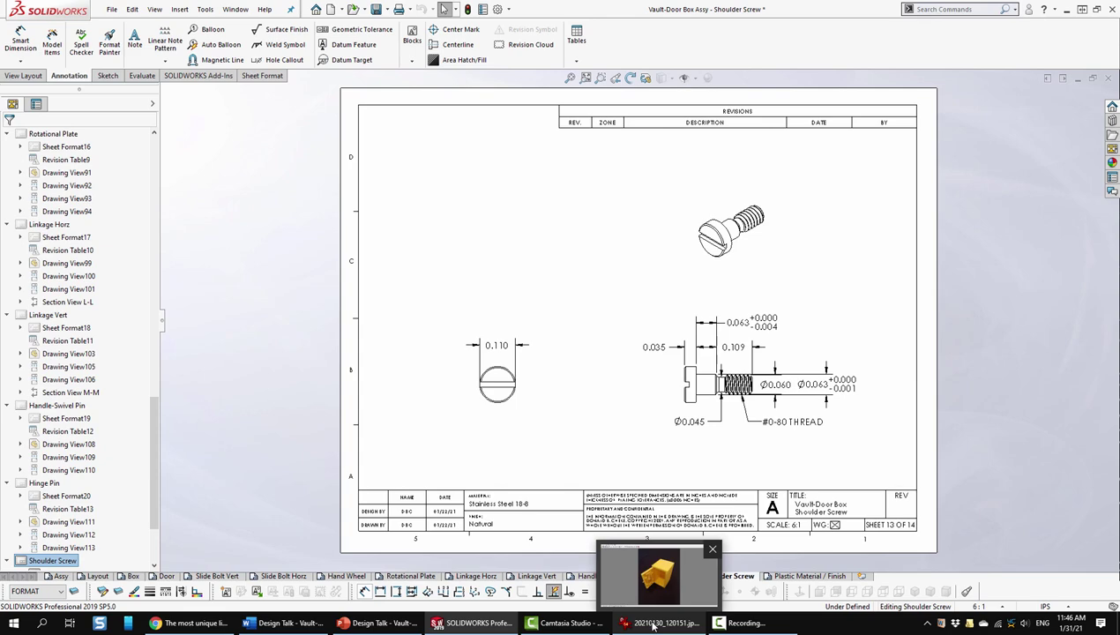
{"action": "left_click", "coordinate": [653, 624]}
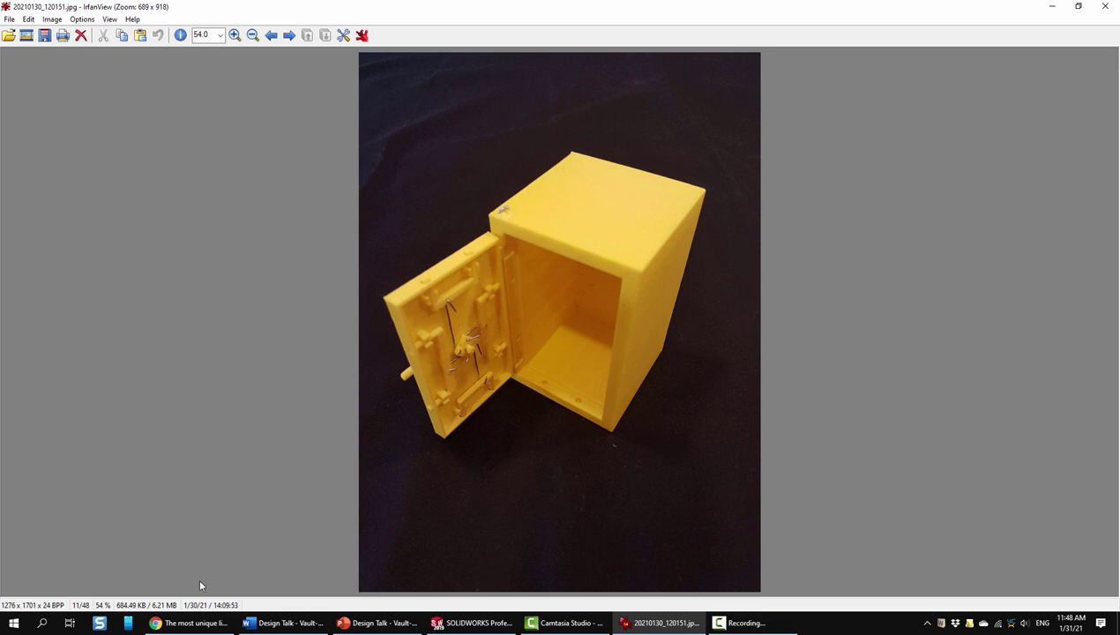
{"action": "left_click", "coordinate": [189, 623]}
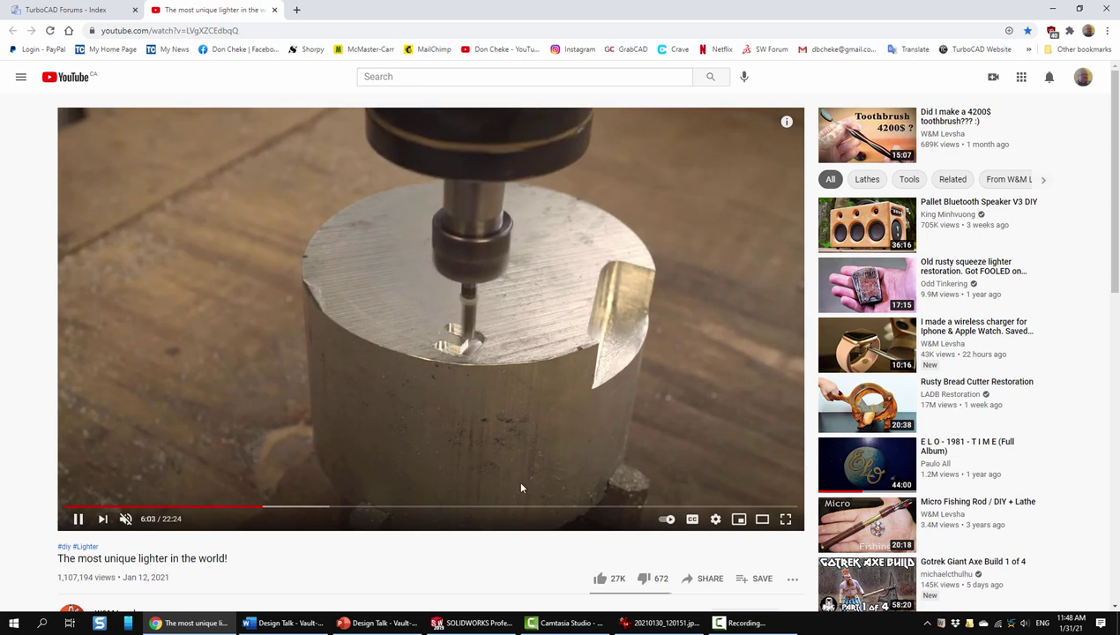
Return to the vault box drawing in SOLIDWORKS and open the Plastic Material / Finish sheet.
{"action": "left_click", "coordinate": [470, 624]}
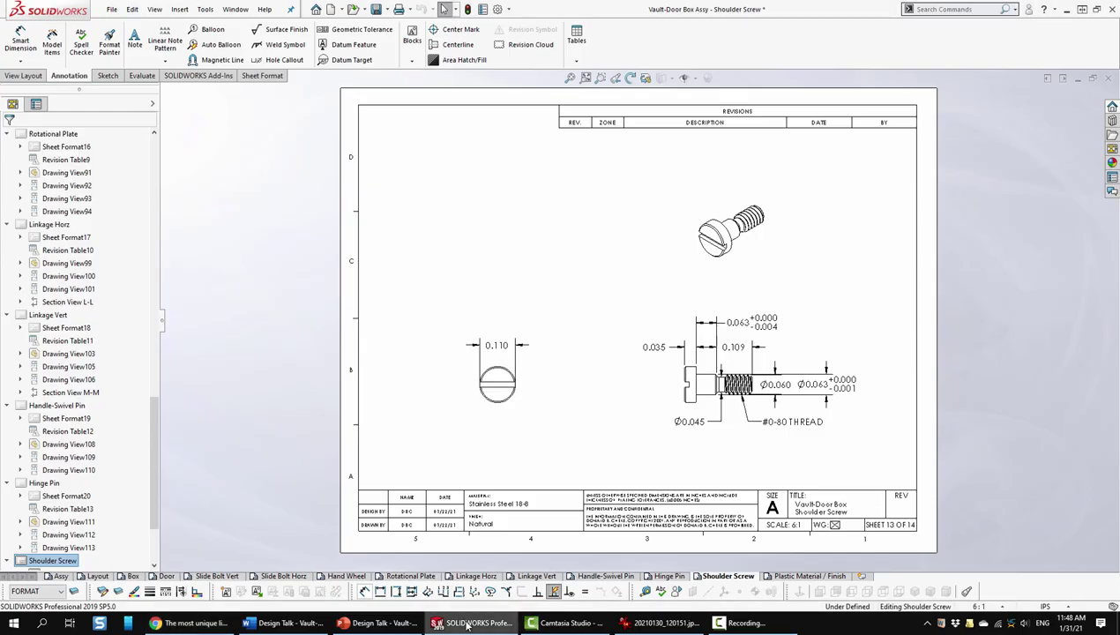
{"action": "left_click", "coordinate": [799, 578]}
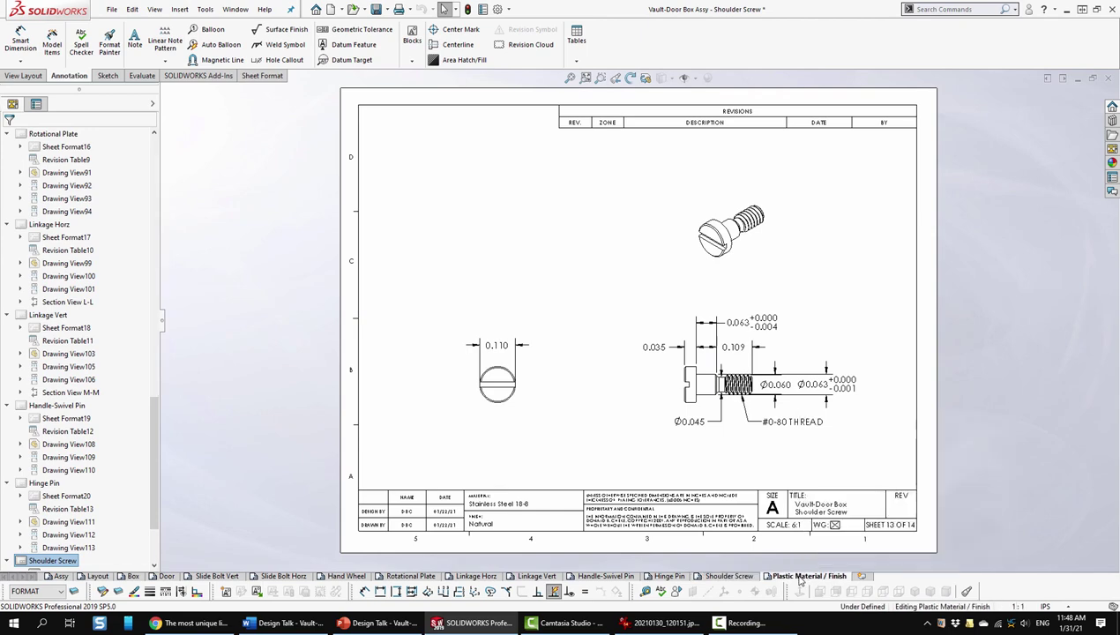